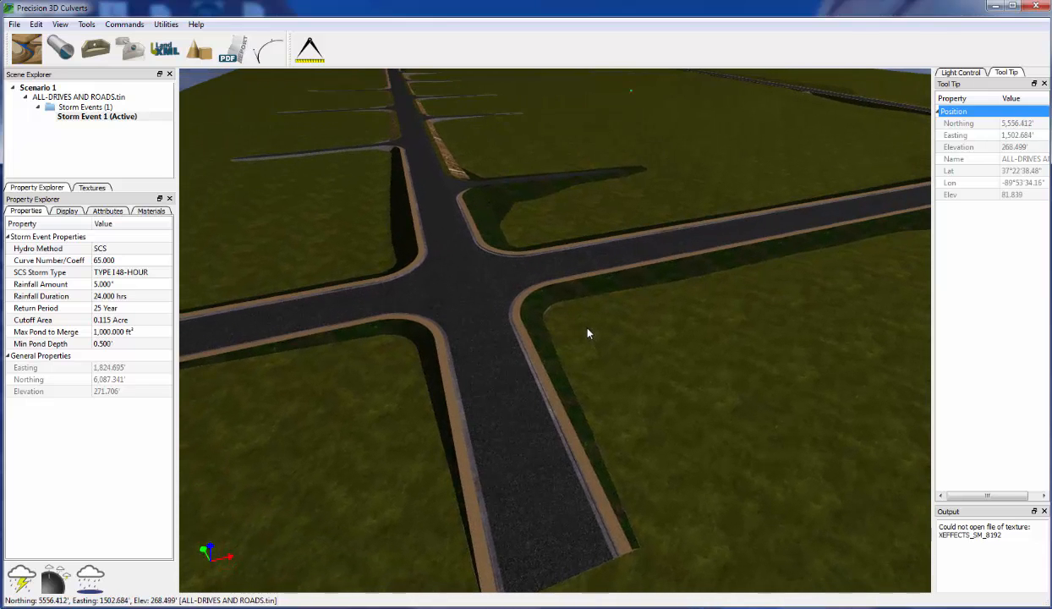
- Show Storm Event 1's rainfall properties (SCS, 5.000-inch, 24-hour, 25-year) and widen the side panels
left_click(93, 107)
left_click(97, 117)
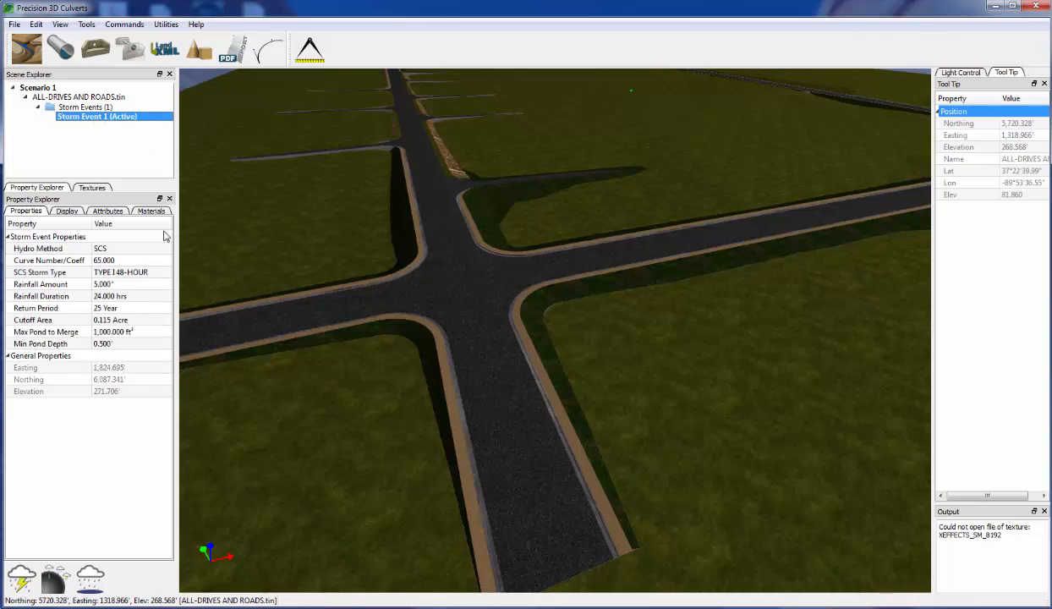
left_click_drag(178, 251, 182, 250)
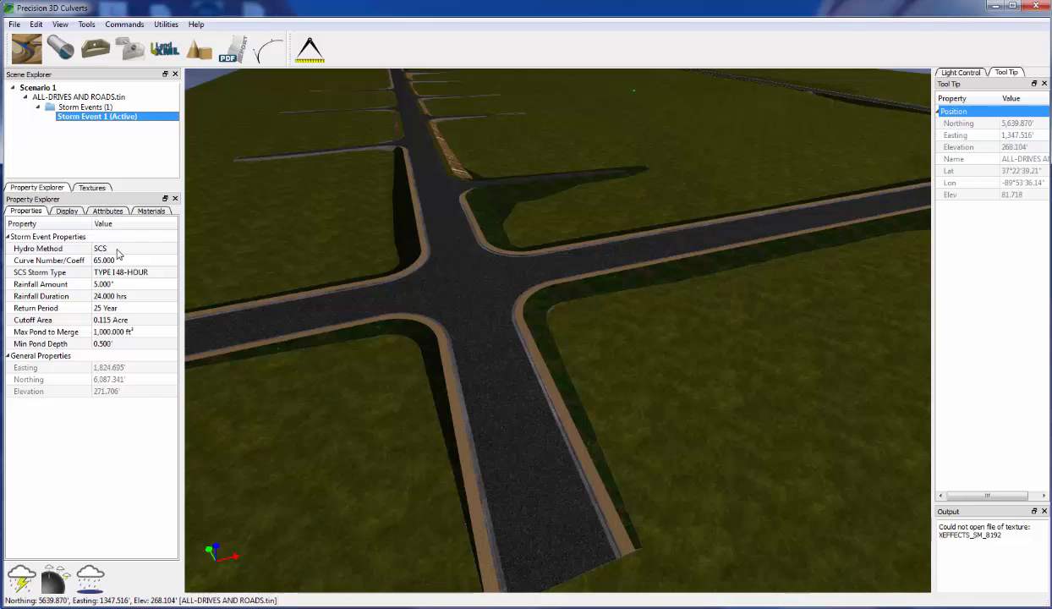
- Change Storm Event 1's SCS storm type from TYPE I 48-HOUR to TYPE II 24-HOUR
left_click(151, 274)
left_click(152, 275)
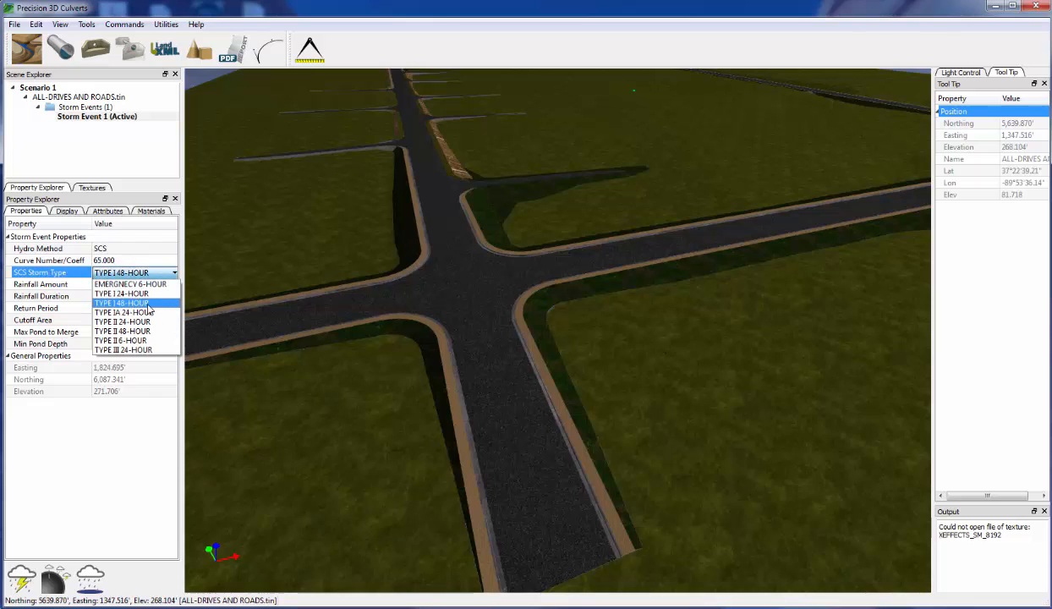
left_click(146, 321)
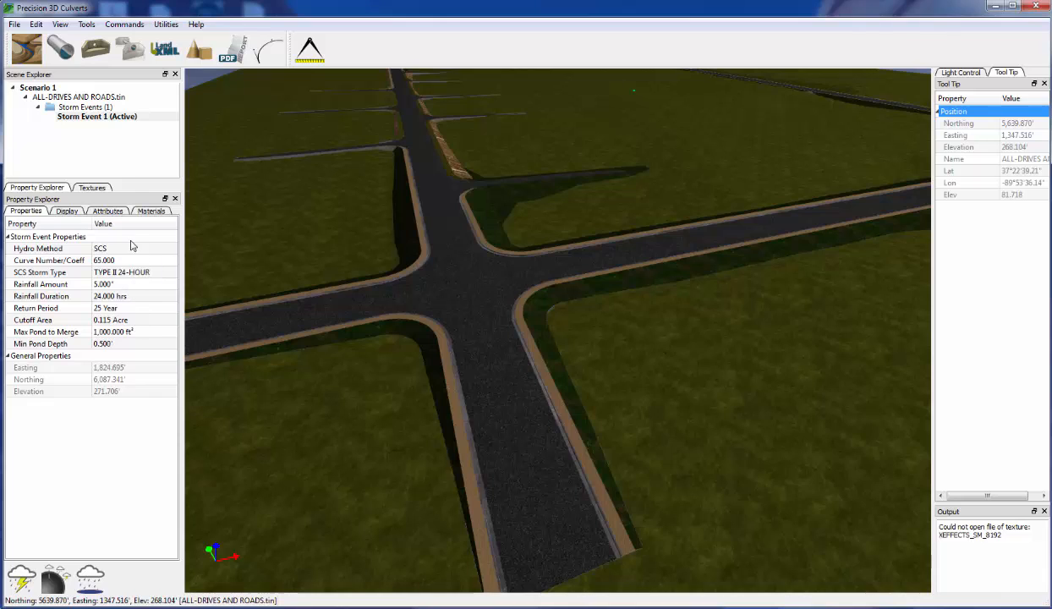
- Calculate Storm Event 1 on ALL-DRIVES AND ROADS.tin to generate the subbasins and ponds
left_click(79, 117)
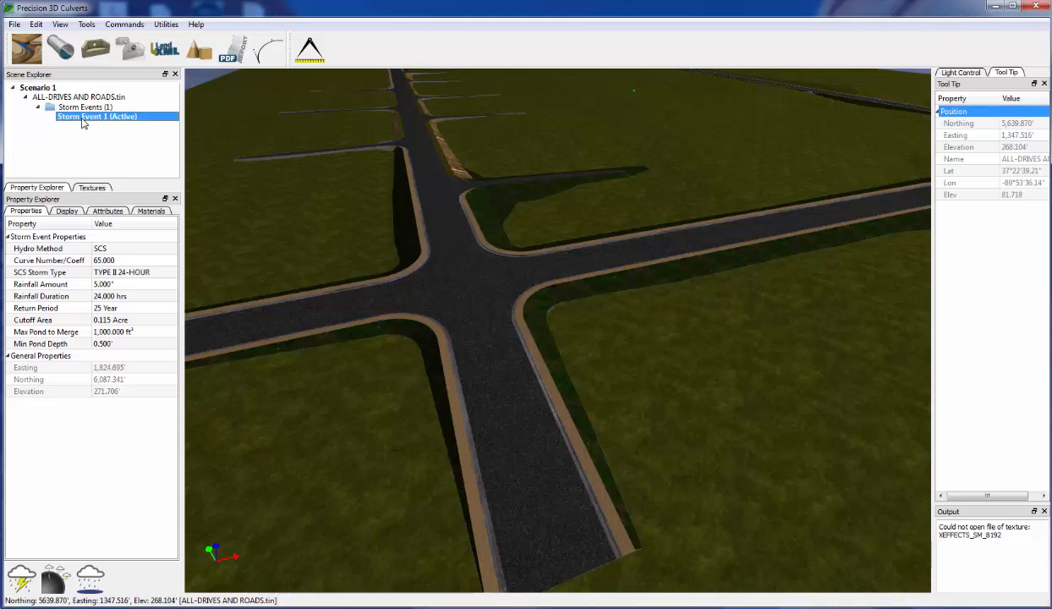
right_click(82, 117)
left_click(140, 126)
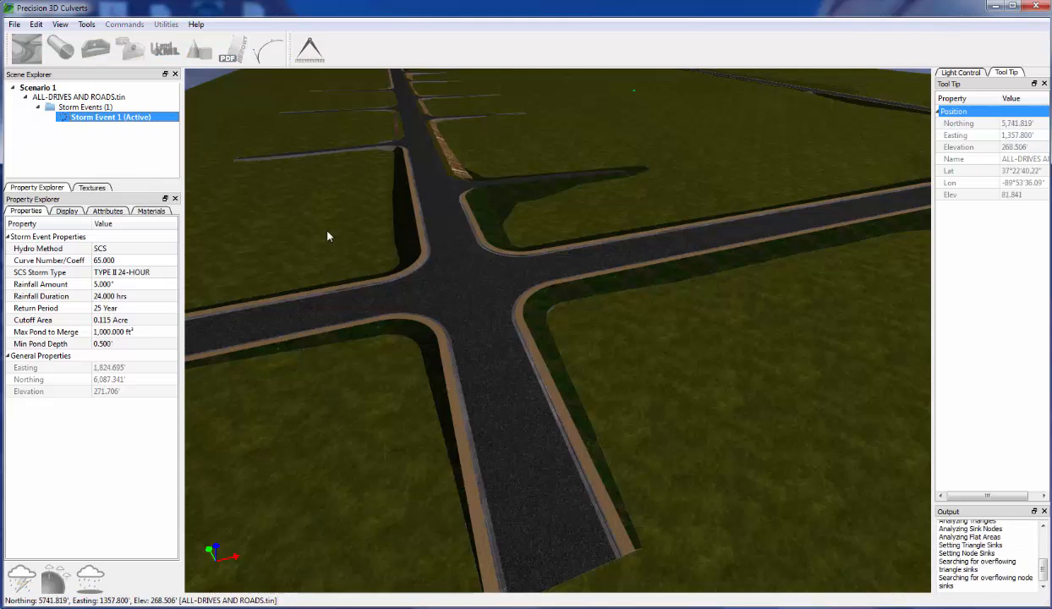
- Zoom and orbit around the intersection, then widen the Tool Tip panel to read values
middle_click_drag(582, 373, 594, 363)
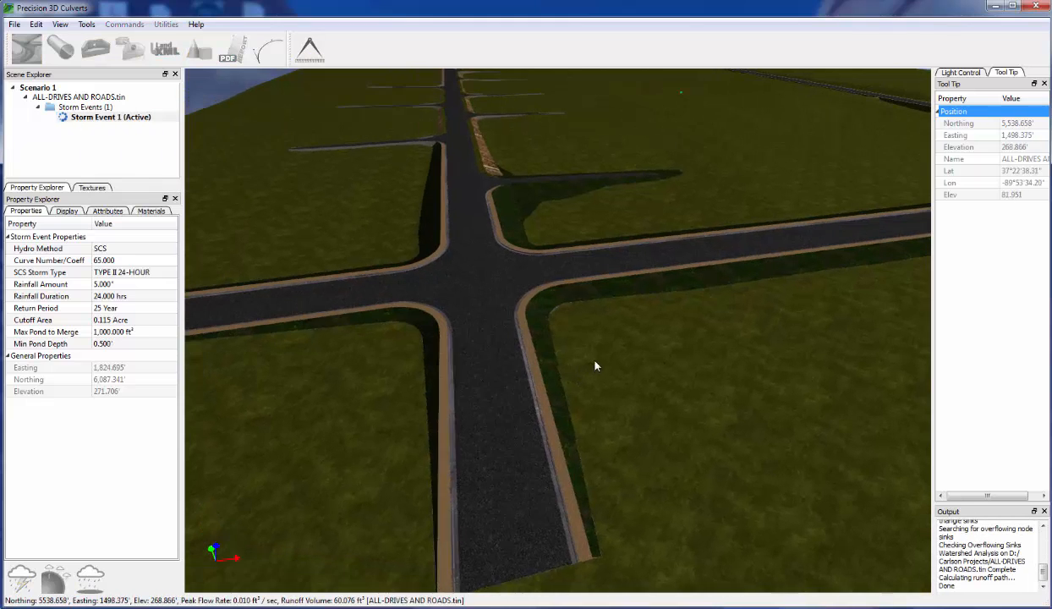
scroll(595, 369, "down", 4)
scroll(614, 367, "down", 3)
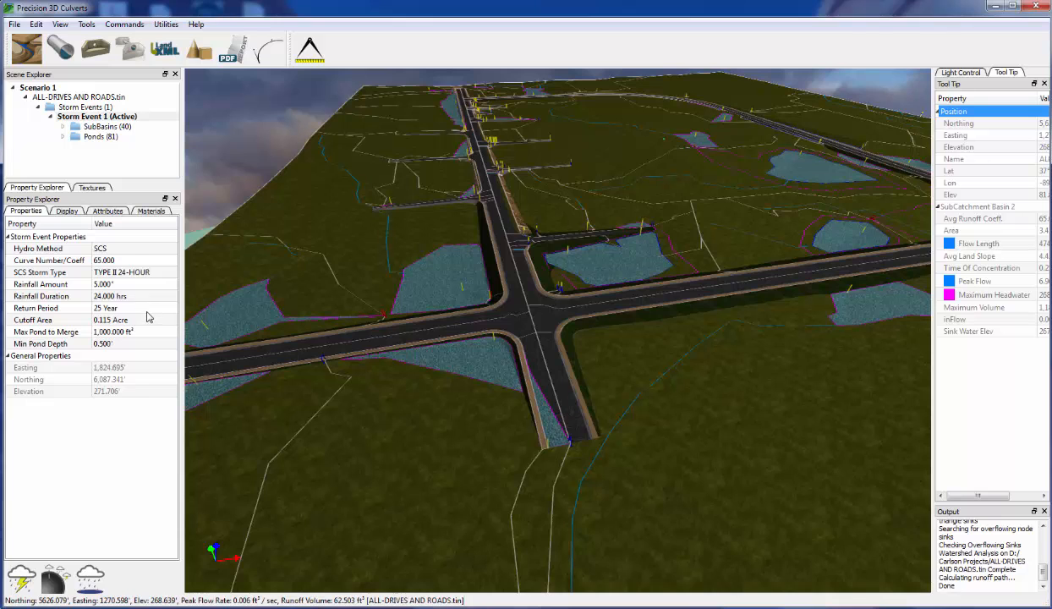
scroll(525, 351, "up", 3)
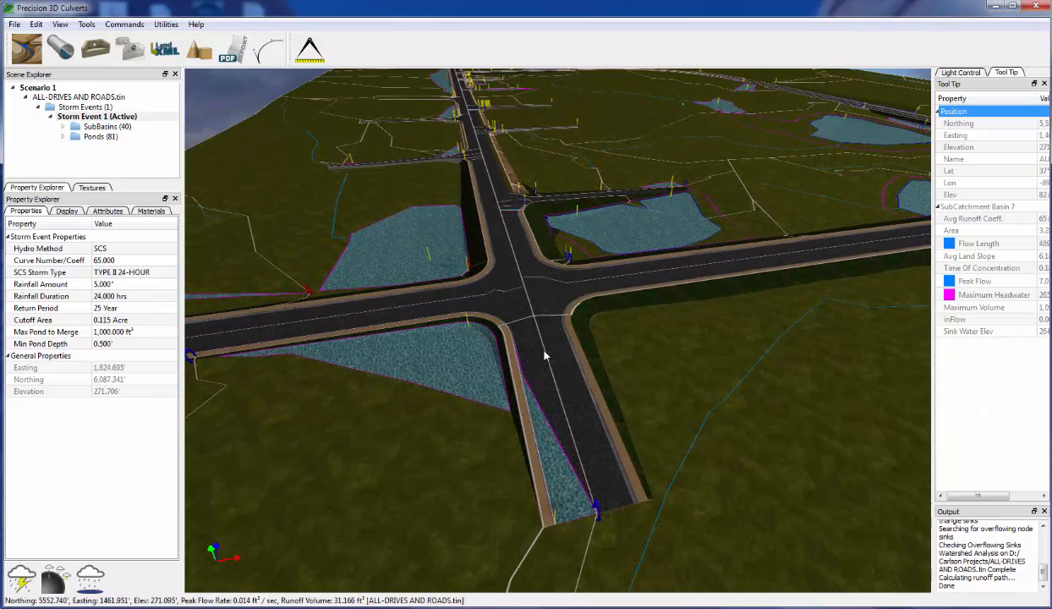
scroll(545, 357, "up", 2)
middle_click_drag(549, 355, 541, 359)
scroll(542, 358, "down", 3)
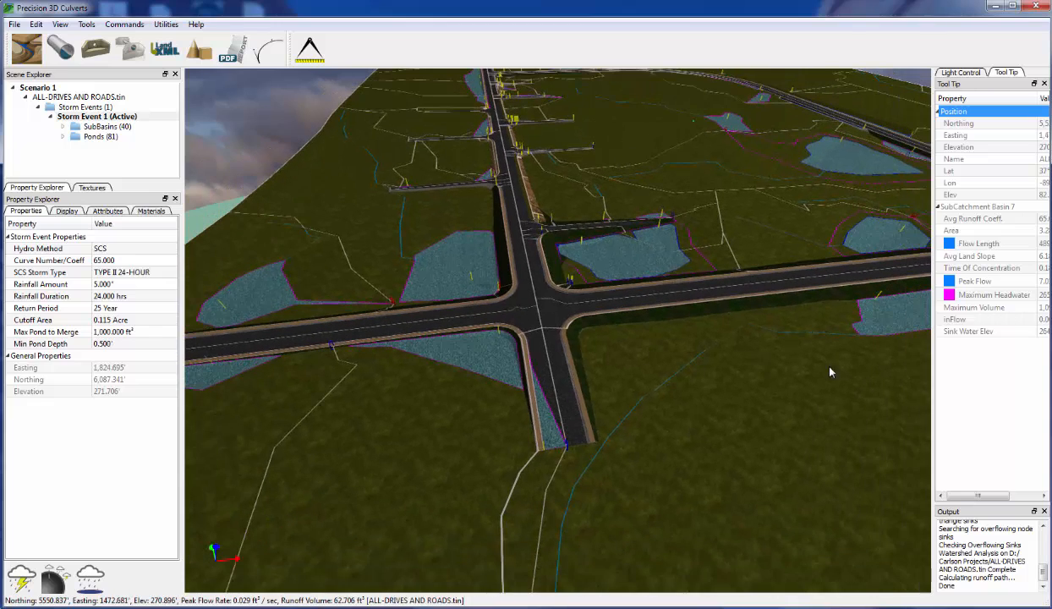
left_click_drag(932, 412, 875, 418)
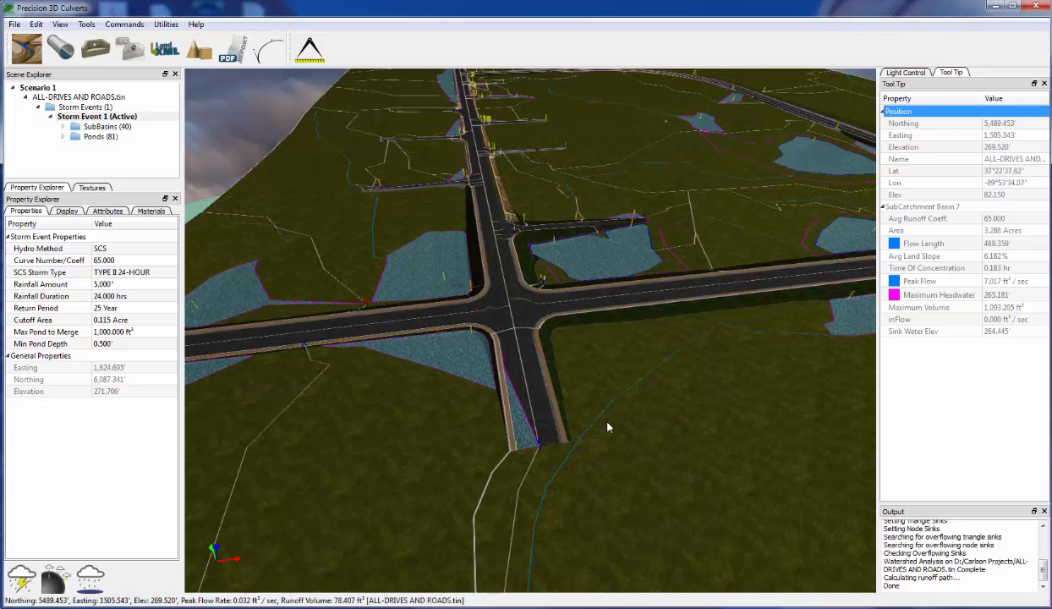
scroll(669, 422, "down", 1)
scroll(665, 421, "up", 2)
scroll(662, 420, "down", 2)
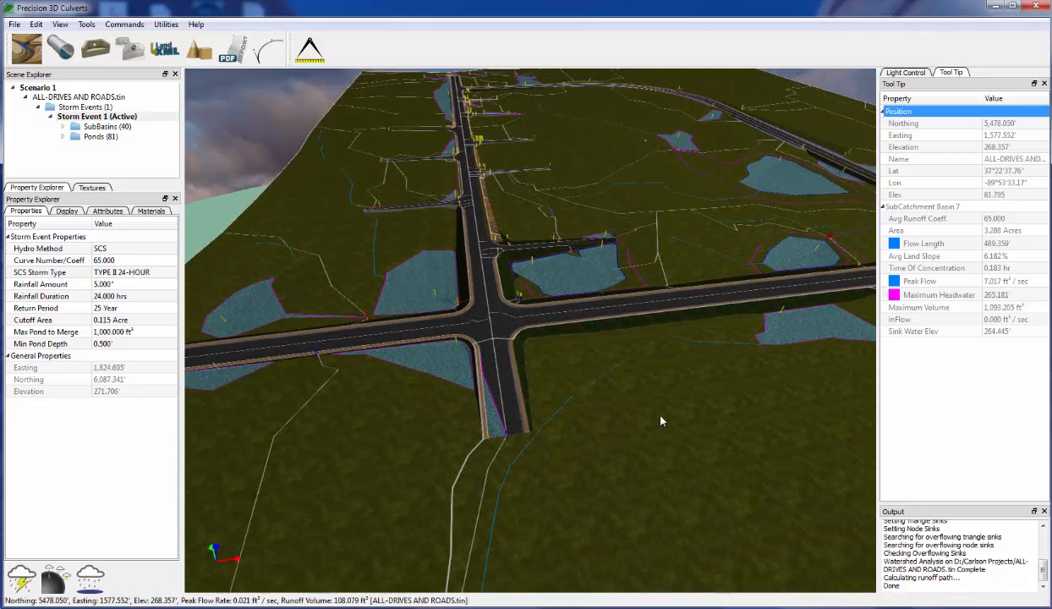
scroll(661, 419, "down", 1)
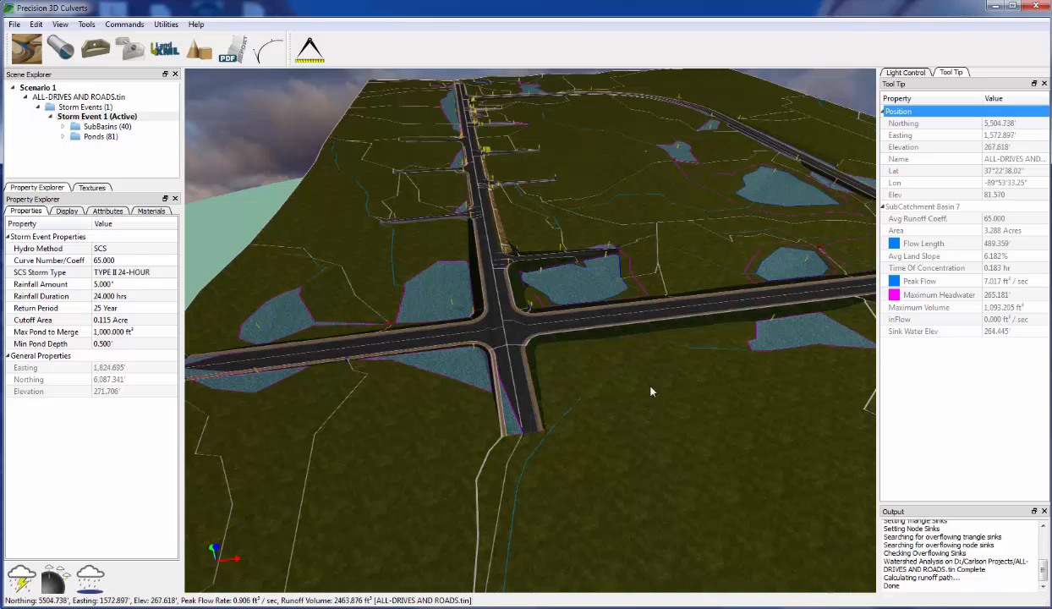
scroll(676, 426, "up", 5)
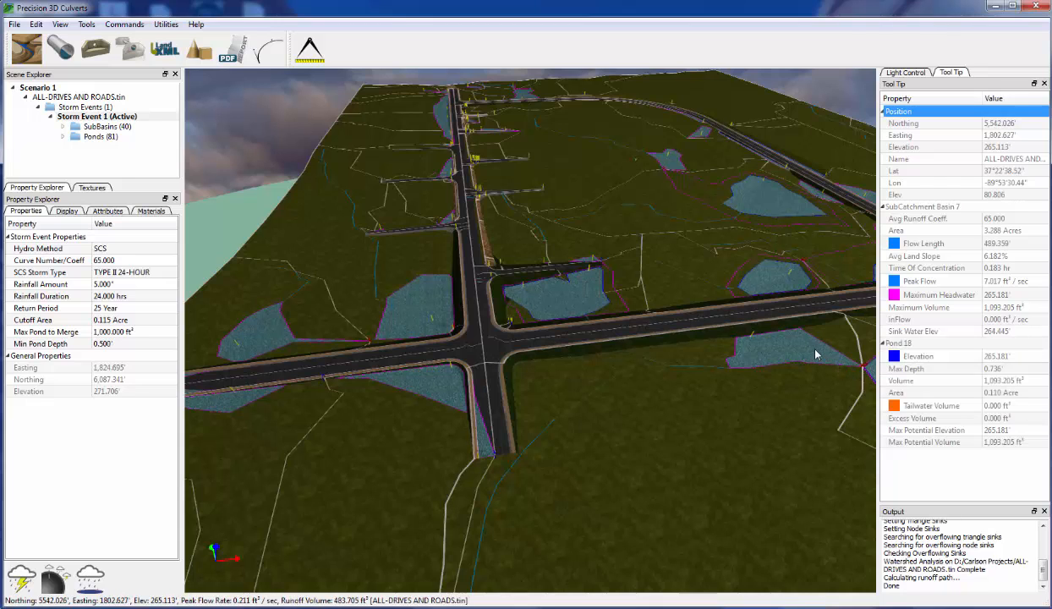
middle_click_drag(815, 353, 828, 360)
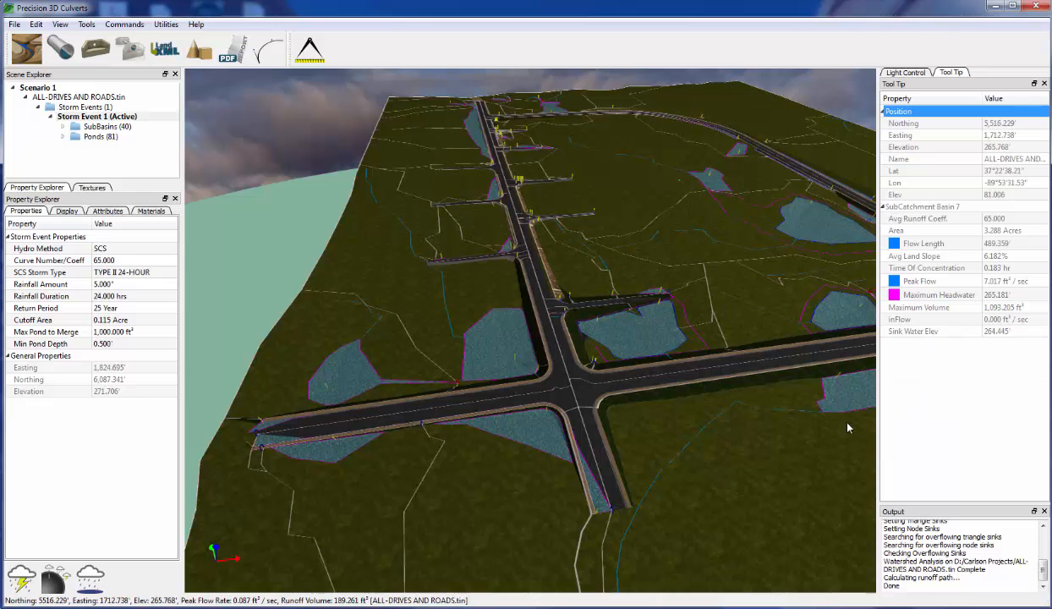
middle_click_drag(805, 443, 793, 442)
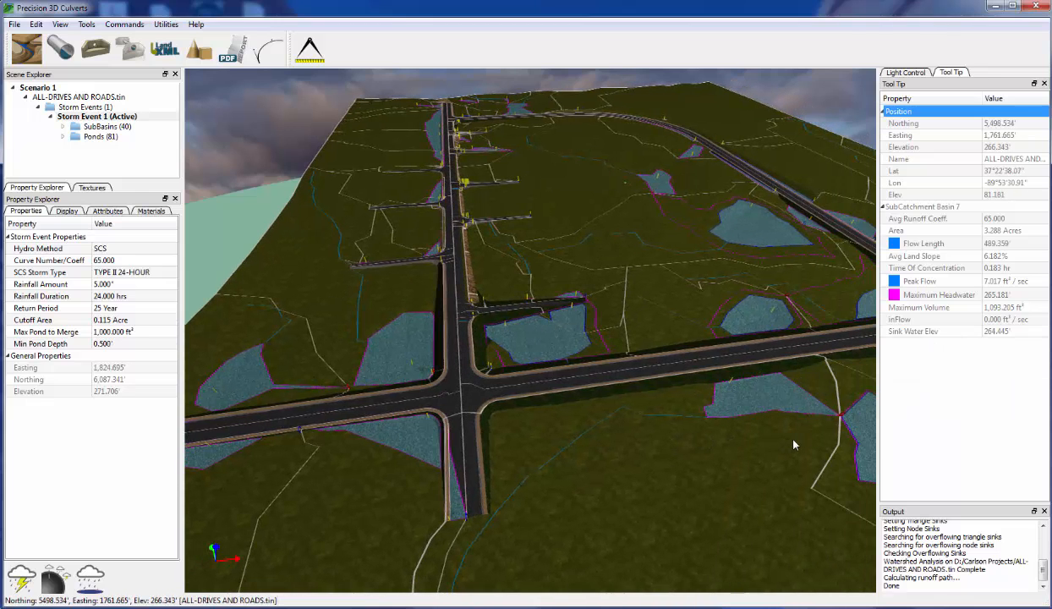
middle_click_drag(716, 481, 673, 493)
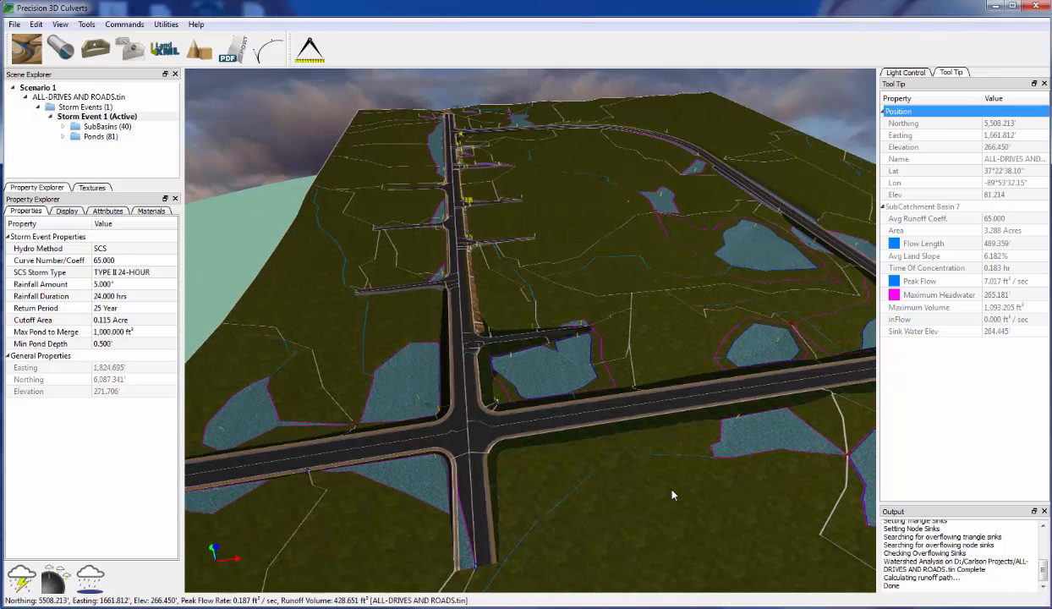
scroll(521, 468, "down", 5)
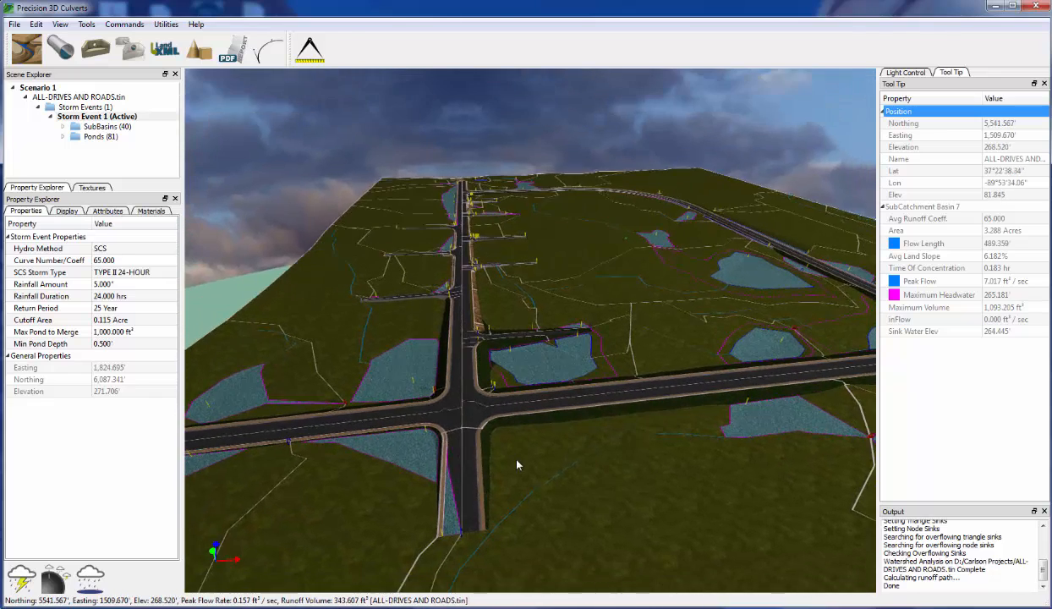
scroll(540, 456, "up", 5)
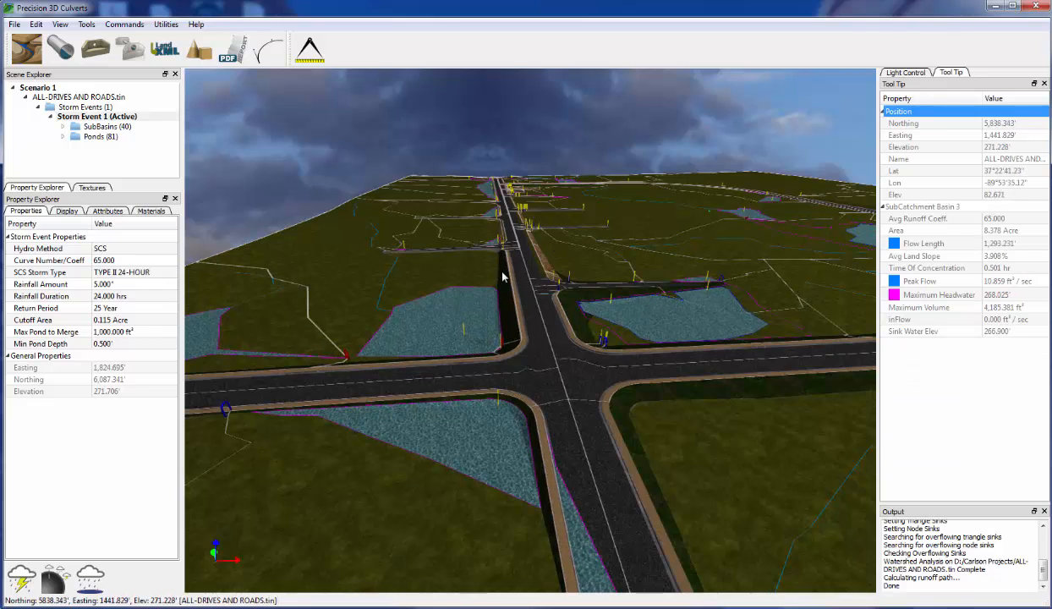
scroll(504, 453, "down", 5)
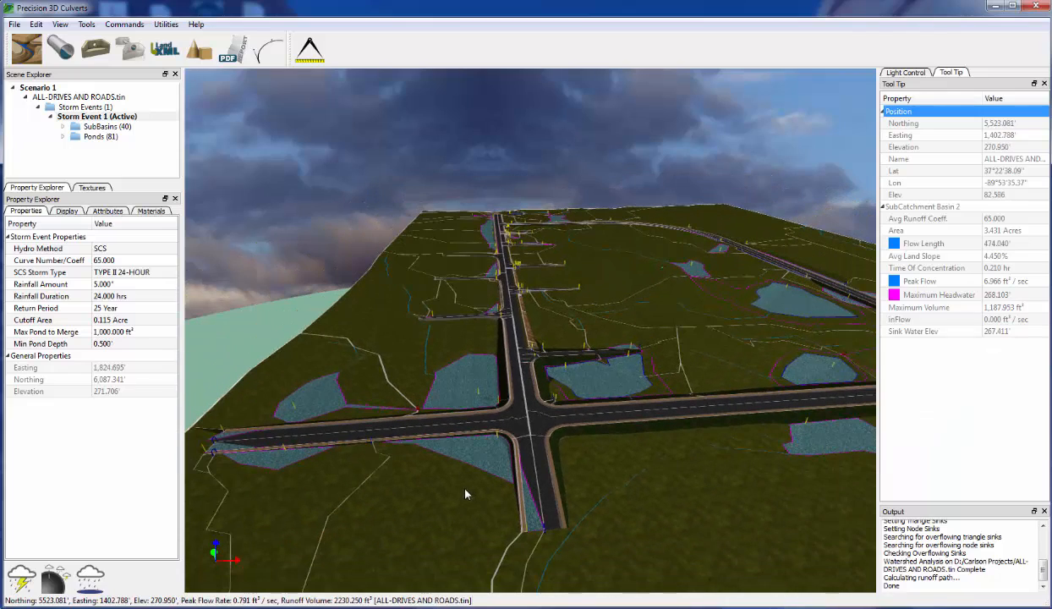
scroll(467, 492, "up", 5)
scroll(478, 442, "up", 1)
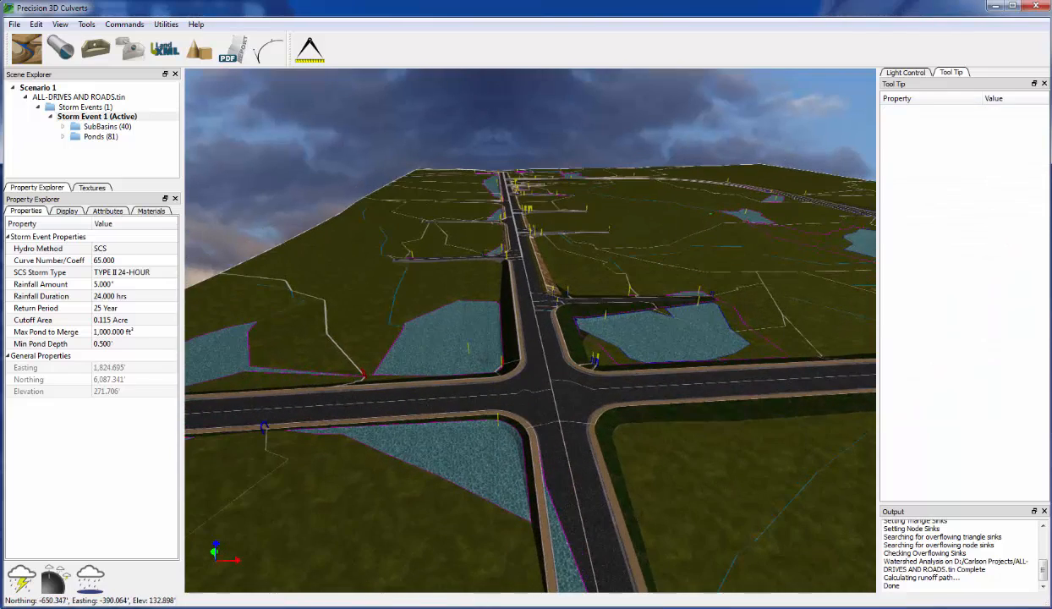
- Place CulvertPipe1 from the lower-left corner pond across the road: 30-inch concrete, 61.074' long
left_click(61, 48)
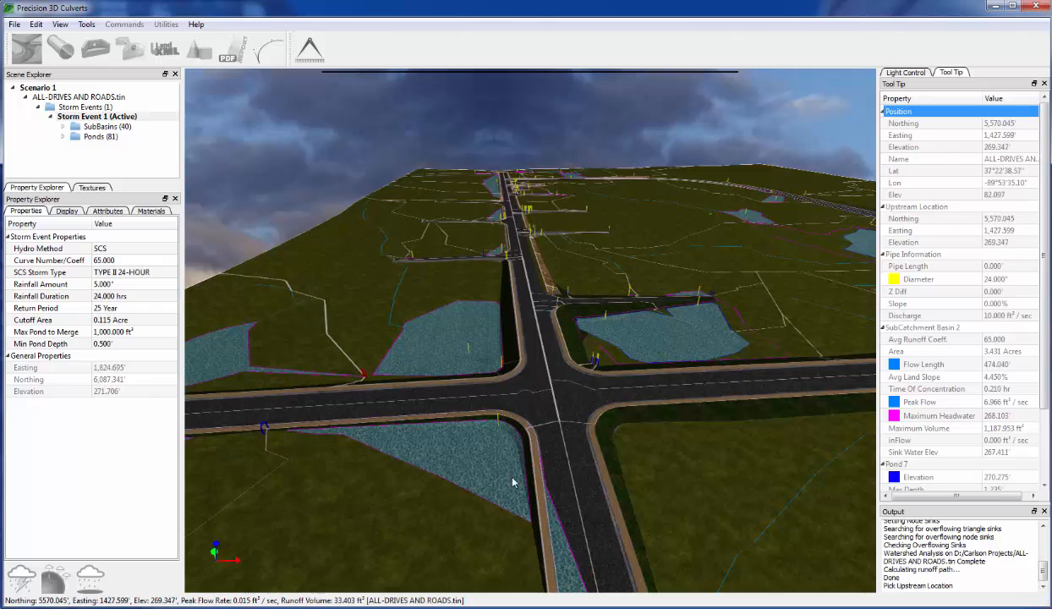
left_click(499, 429)
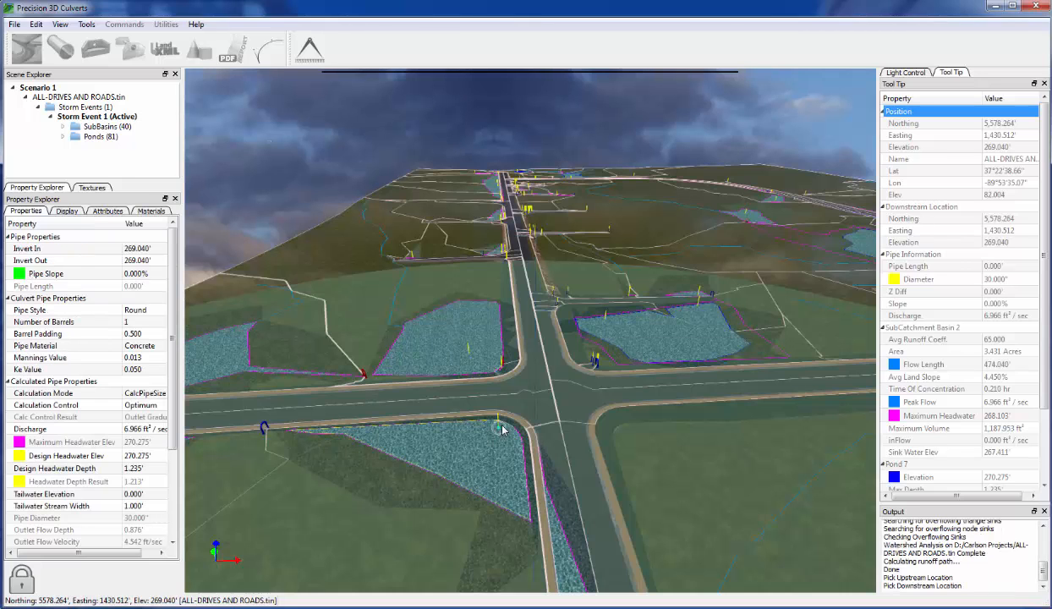
left_click(594, 434)
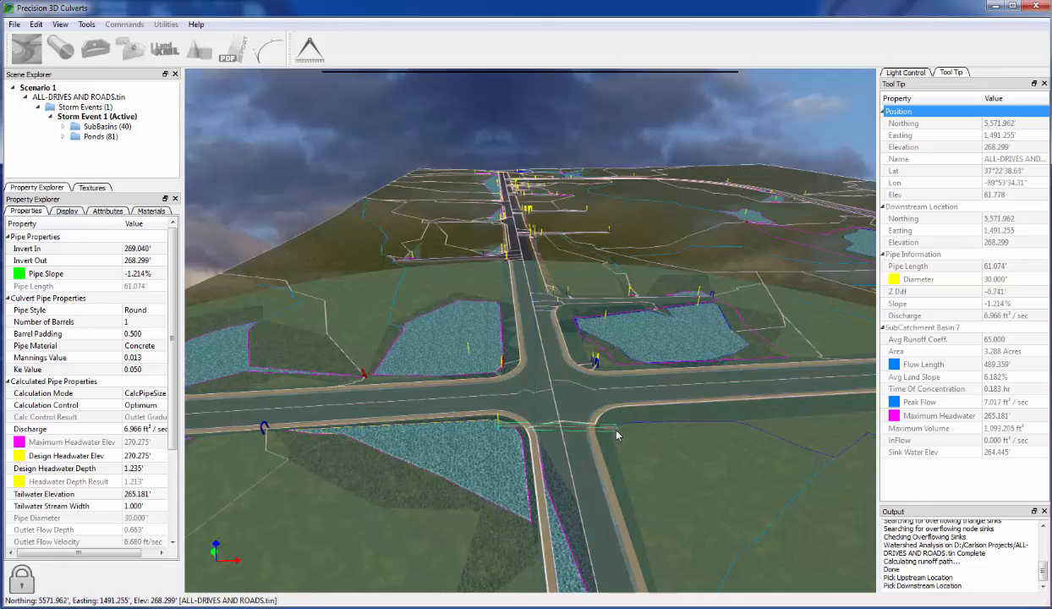
left_click(618, 434)
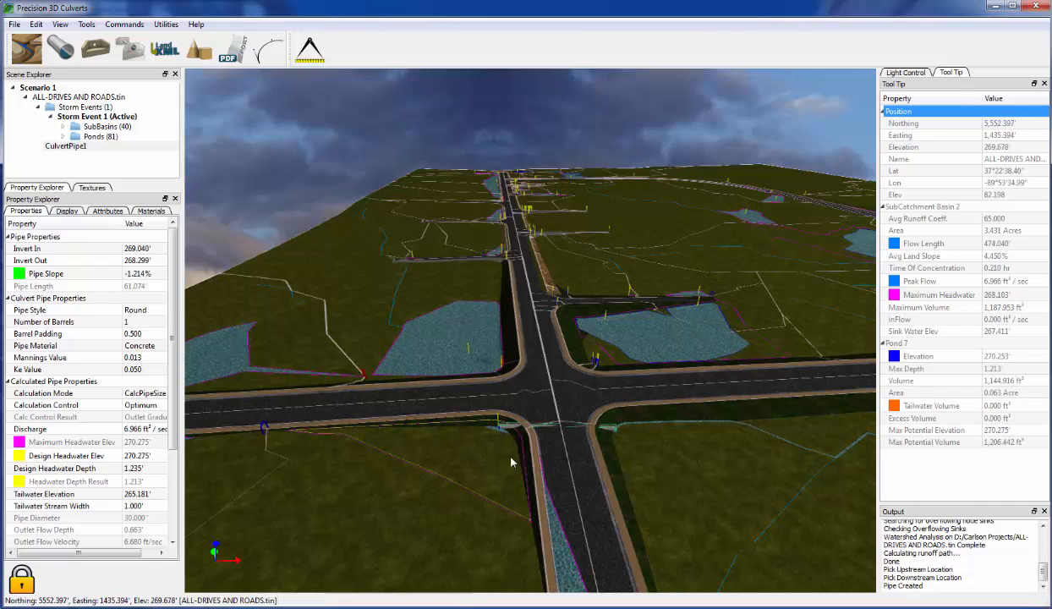
- Orbit toward the red-marked downstream pond, then back to the culvert under the intersection
left_click_drag(641, 464, 623, 469)
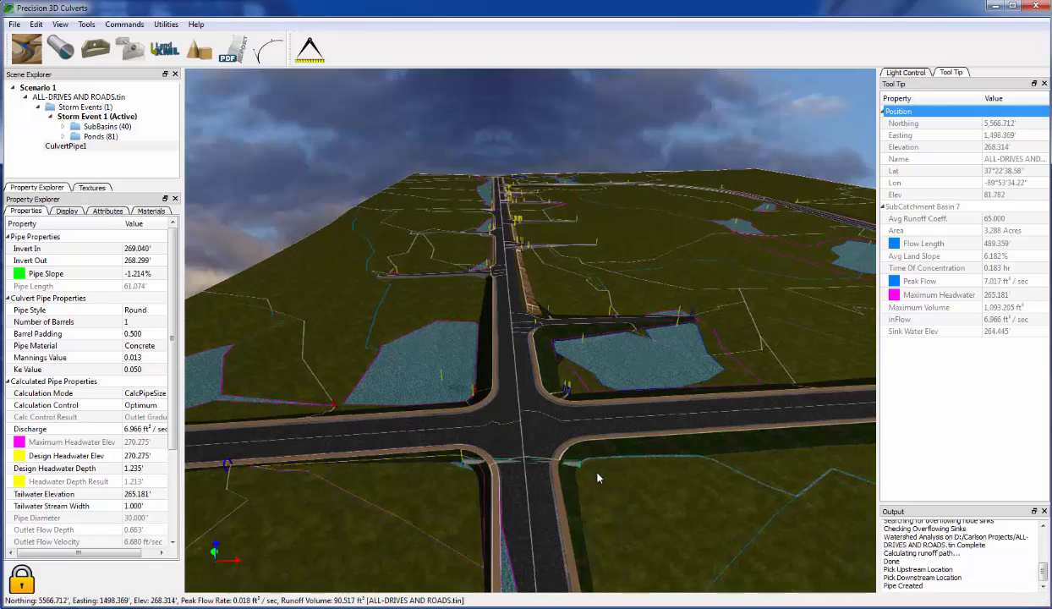
scroll(595, 473, "up", 5)
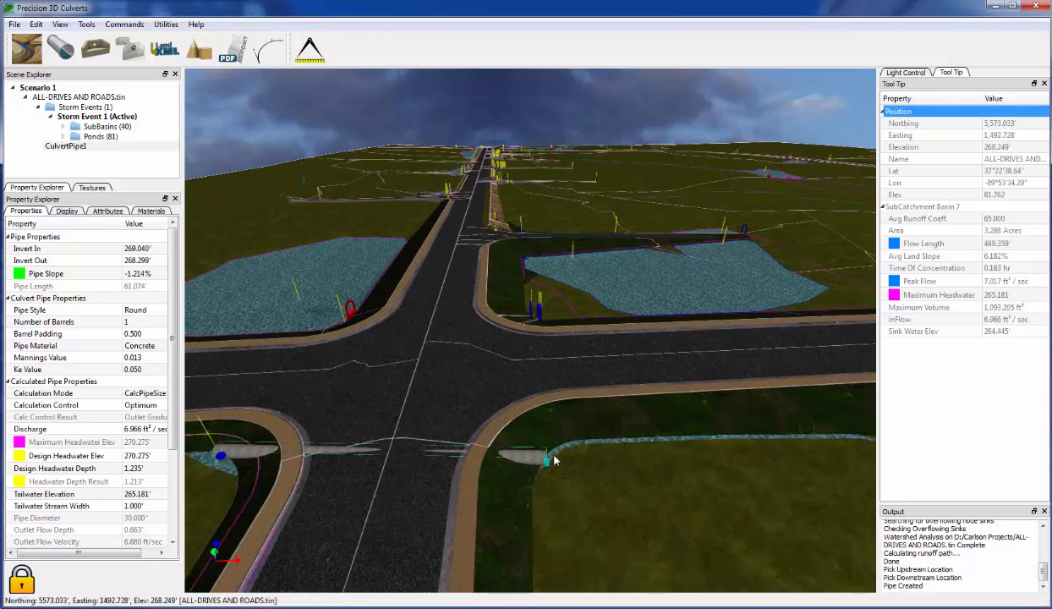
scroll(784, 458, "up", 6)
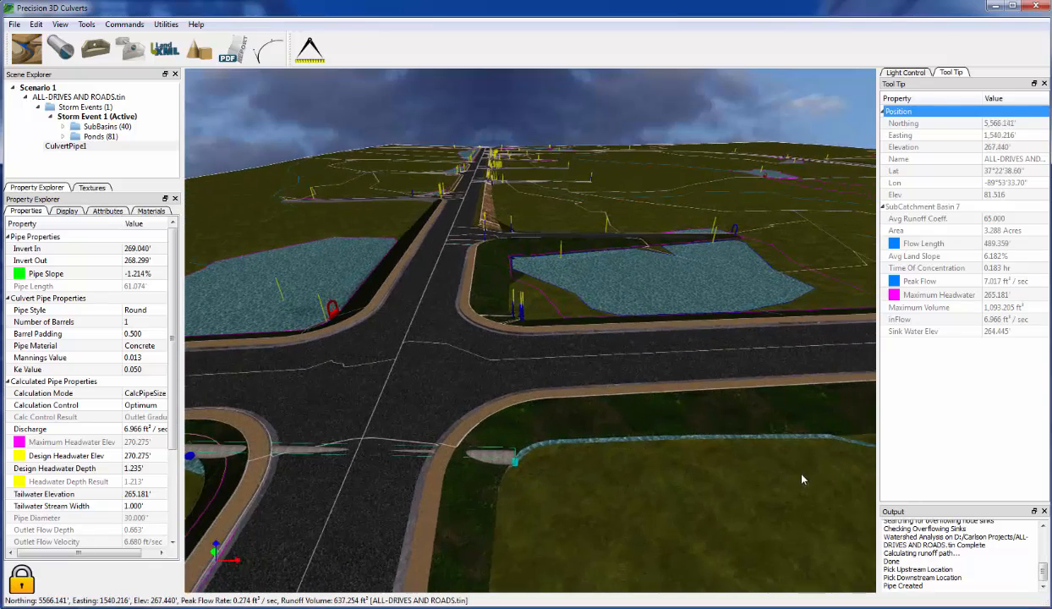
scroll(778, 471, "down", 4)
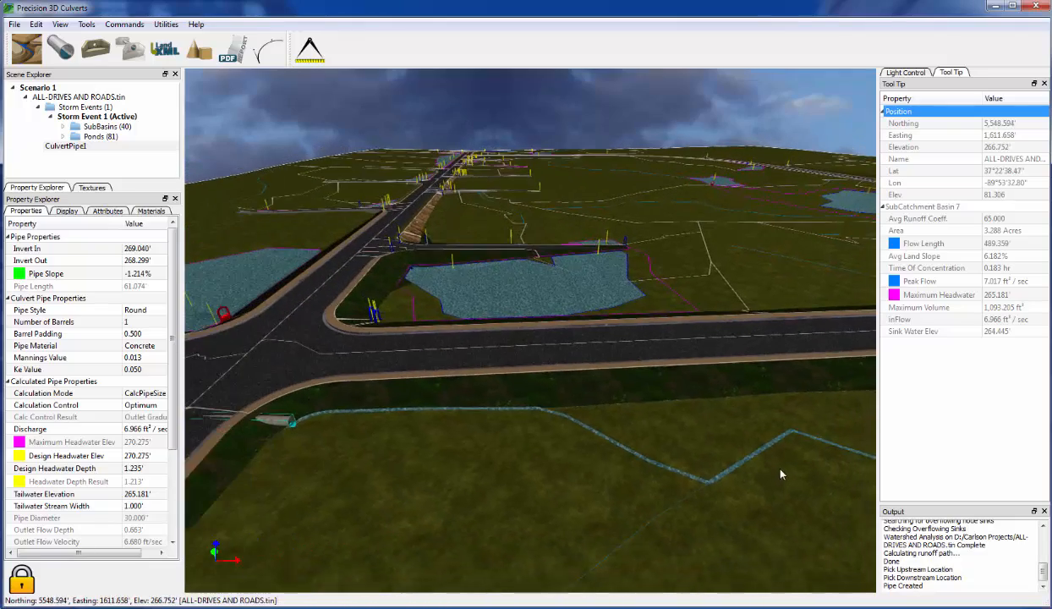
left_click_drag(781, 472, 669, 446)
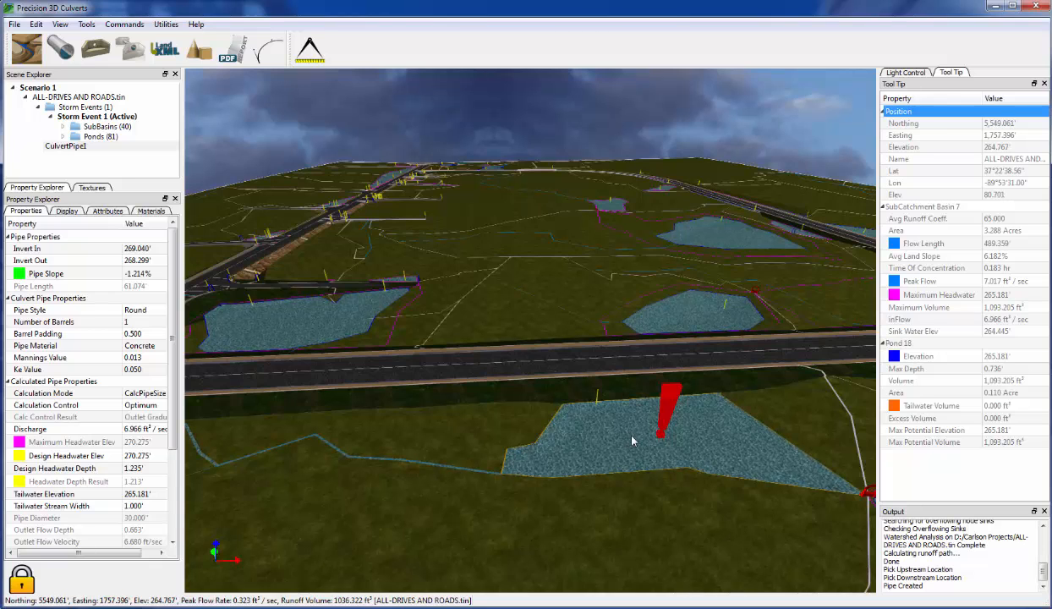
middle_click_drag(628, 431, 636, 432)
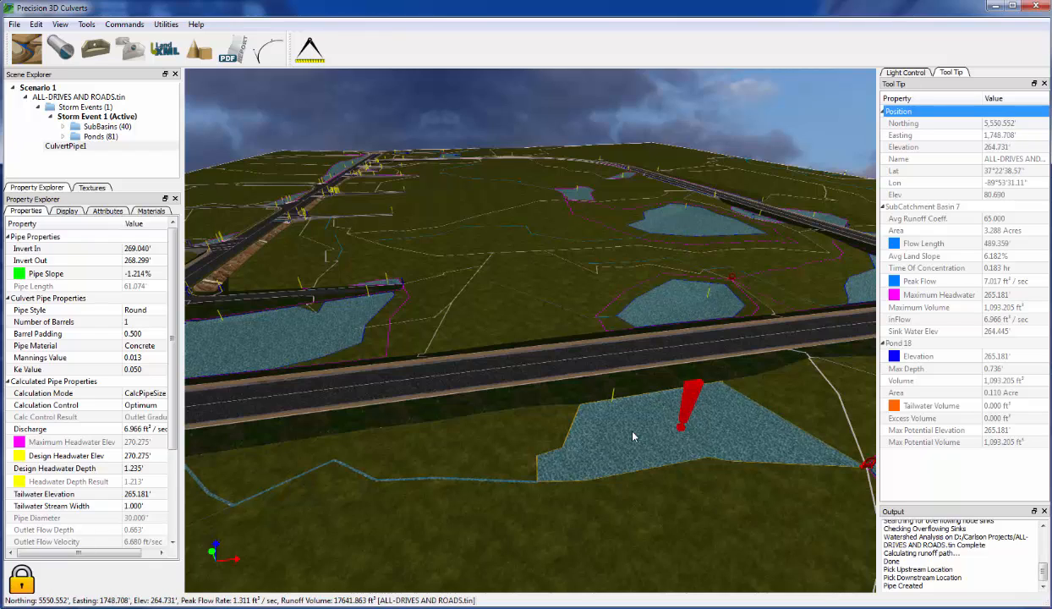
middle_click_drag(634, 437, 264, 413)
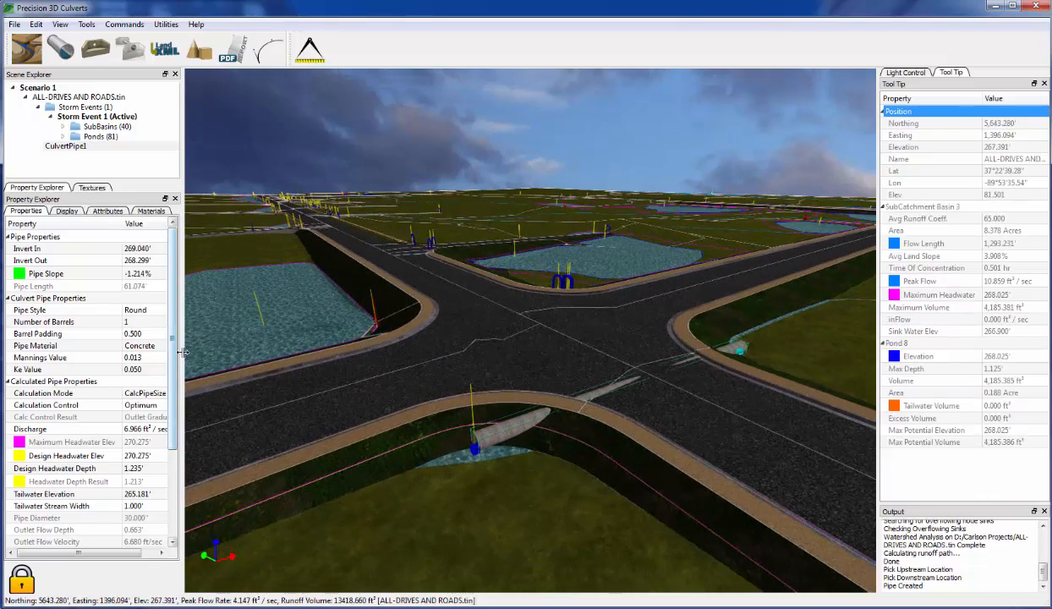
- Widen the Property Explorer to read CulvertPipe1's 1.213' headwater depth and 265.181' tailwater elevation
left_click_drag(180, 348, 203, 349)
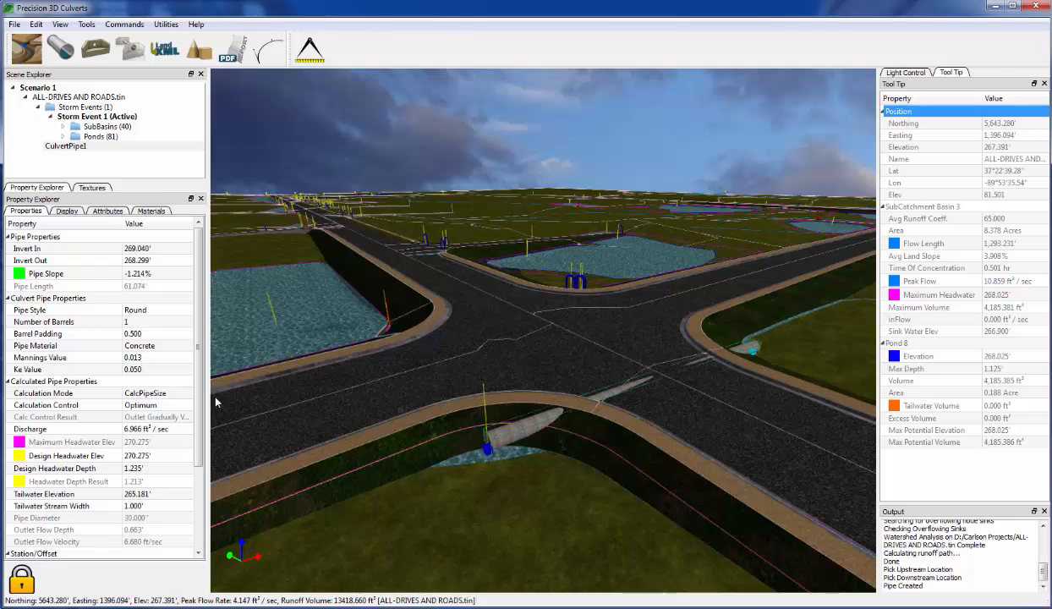
left_click_drag(209, 398, 224, 399)
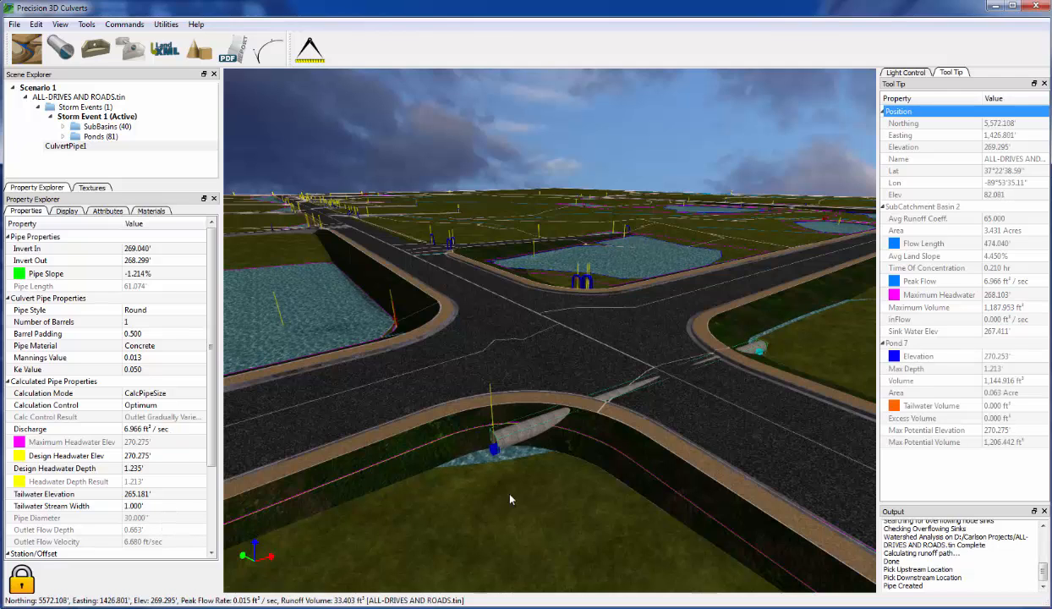
mouse_move(598, 403)
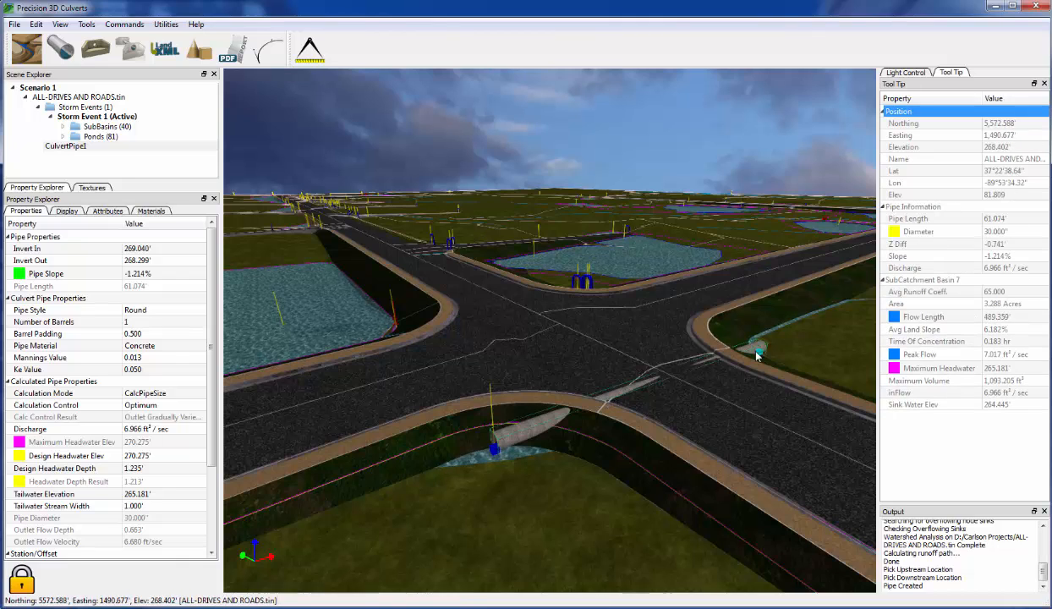
mouse_move(519, 450)
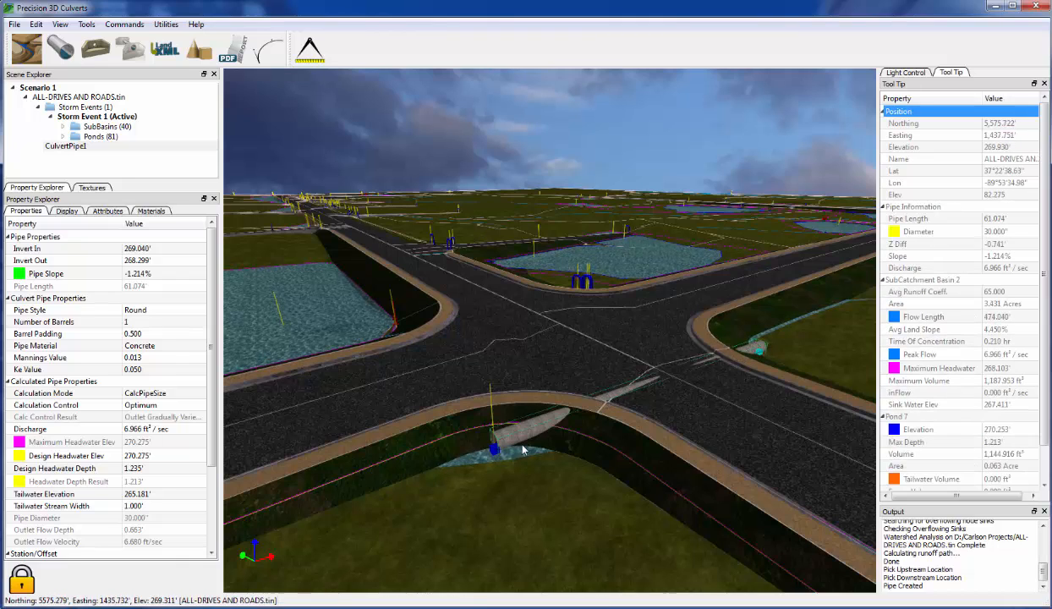
- Switch CulvertPipe1's calculation control to Outlet Control HDS5, resizing it to an 18-inch diameter
left_click(154, 406)
left_click(156, 406)
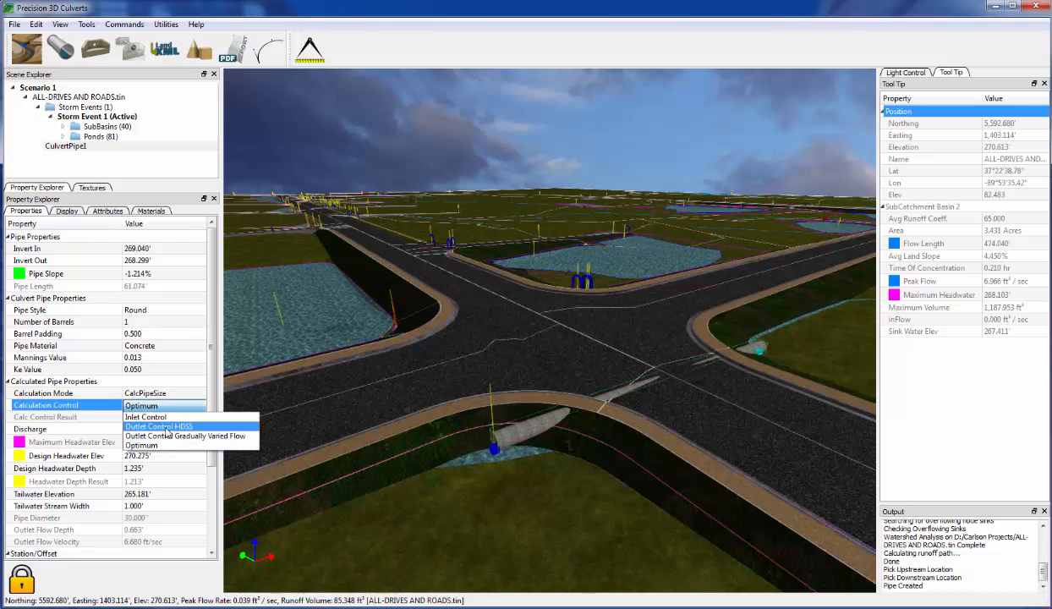
left_click(167, 428)
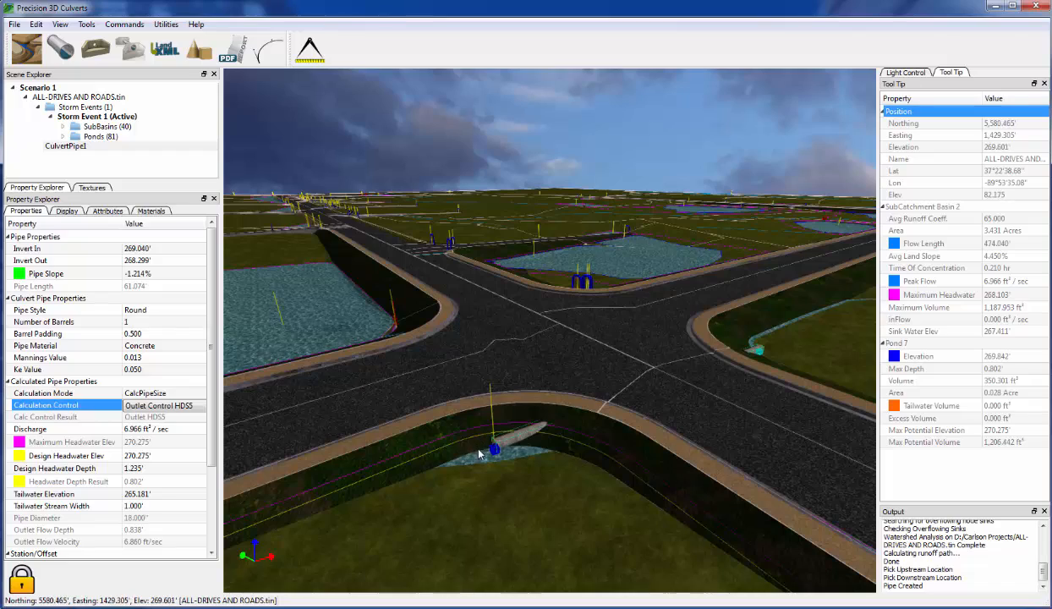
scroll(479, 444, "up", 4)
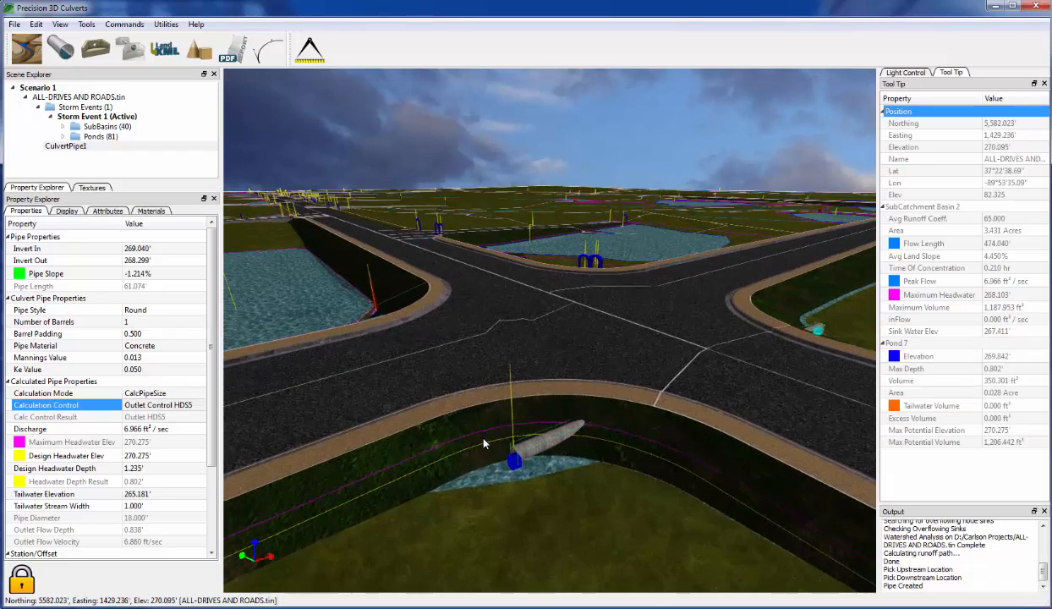
scroll(485, 443, "up", 4)
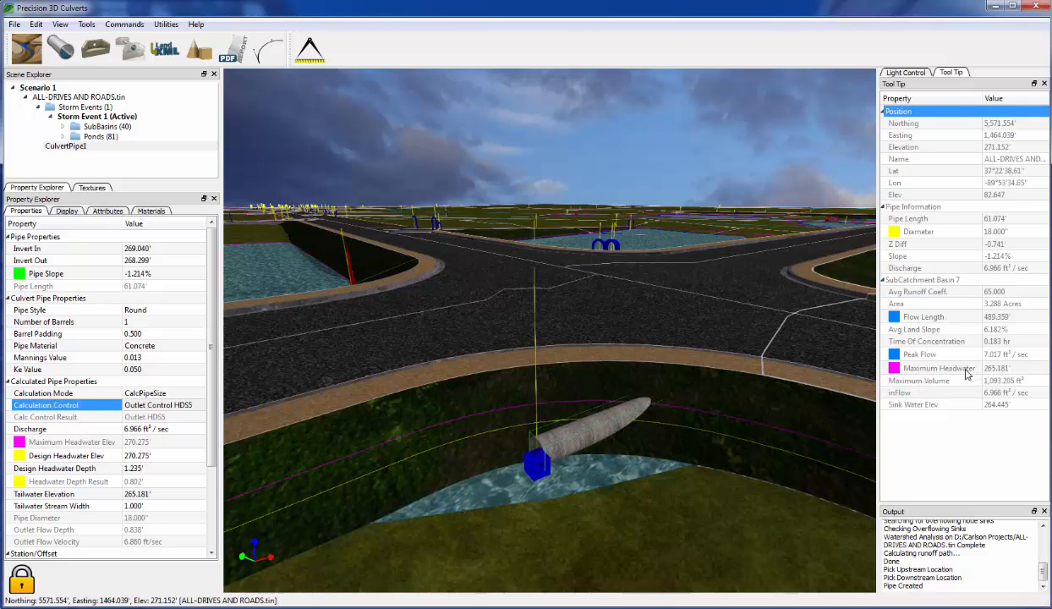
middle_click_drag(694, 506, 690, 507)
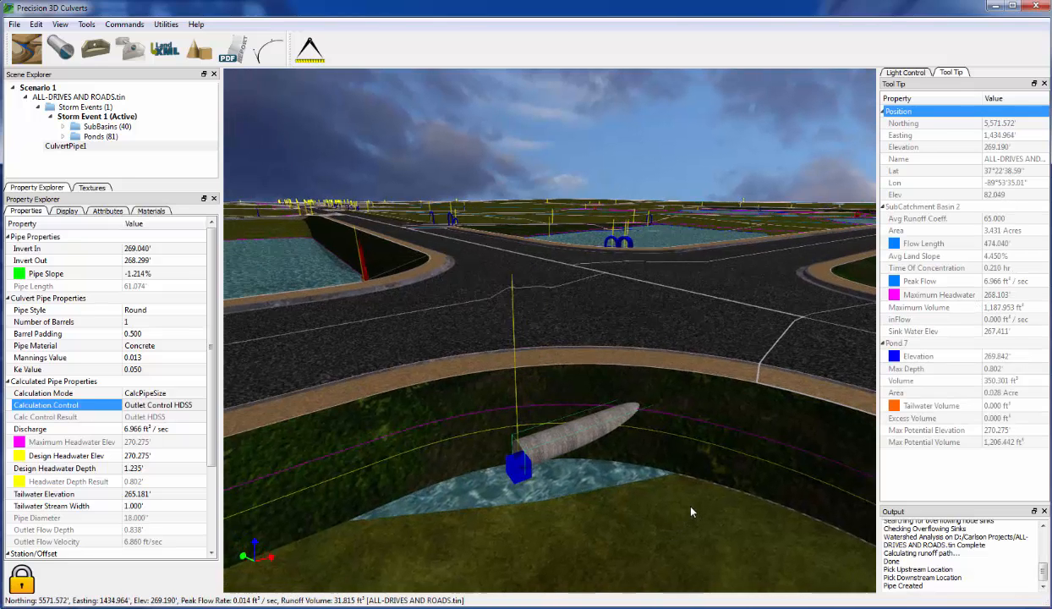
scroll(695, 510, "down", 6)
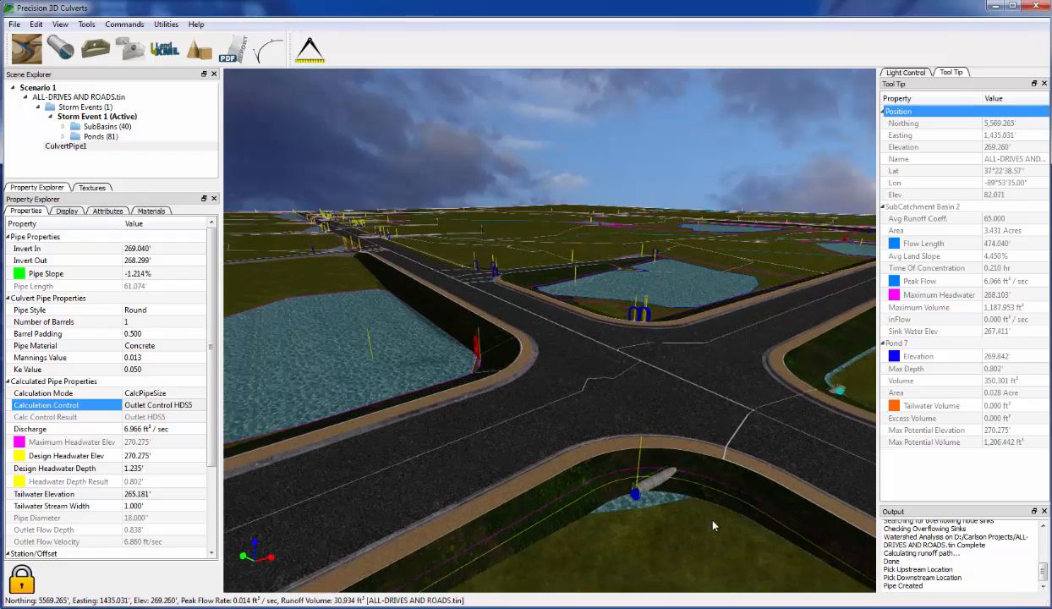
scroll(712, 526, "up", 3)
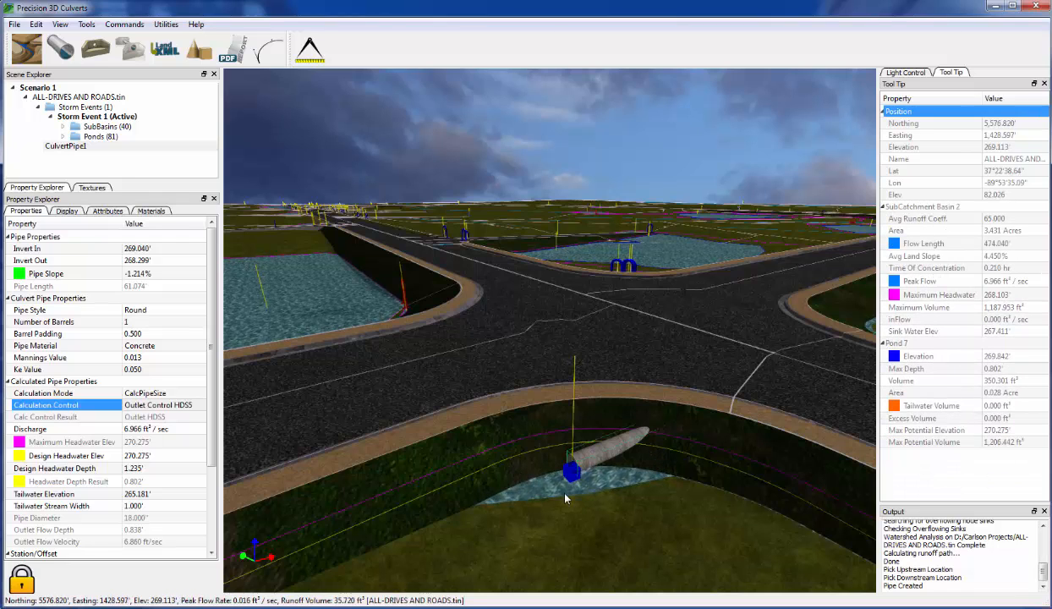
middle_click_drag(594, 507, 620, 495)
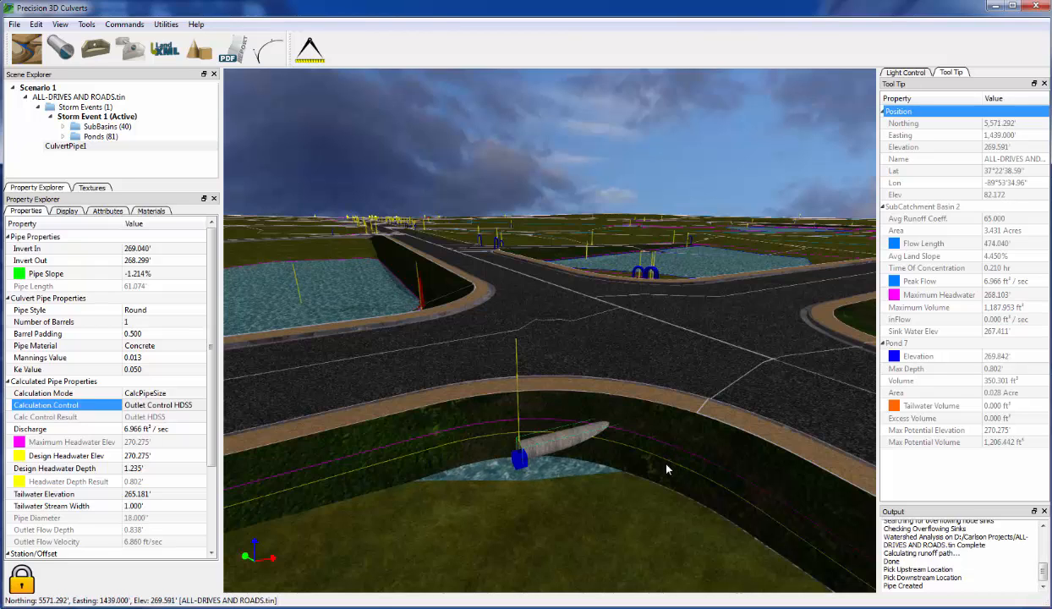
middle_click_drag(619, 513, 517, 522)
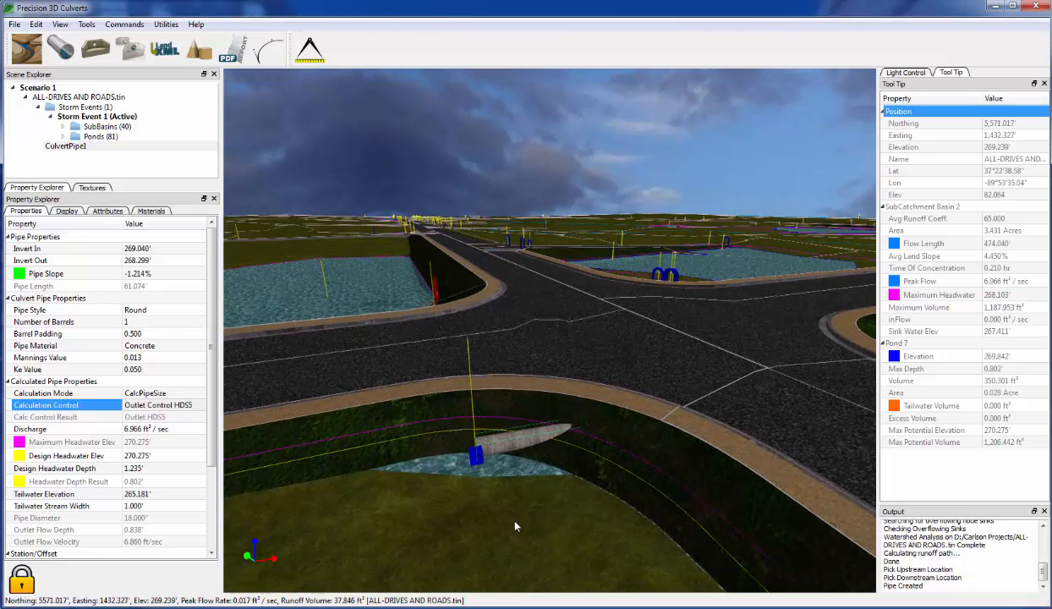
scroll(499, 510, "down", 5)
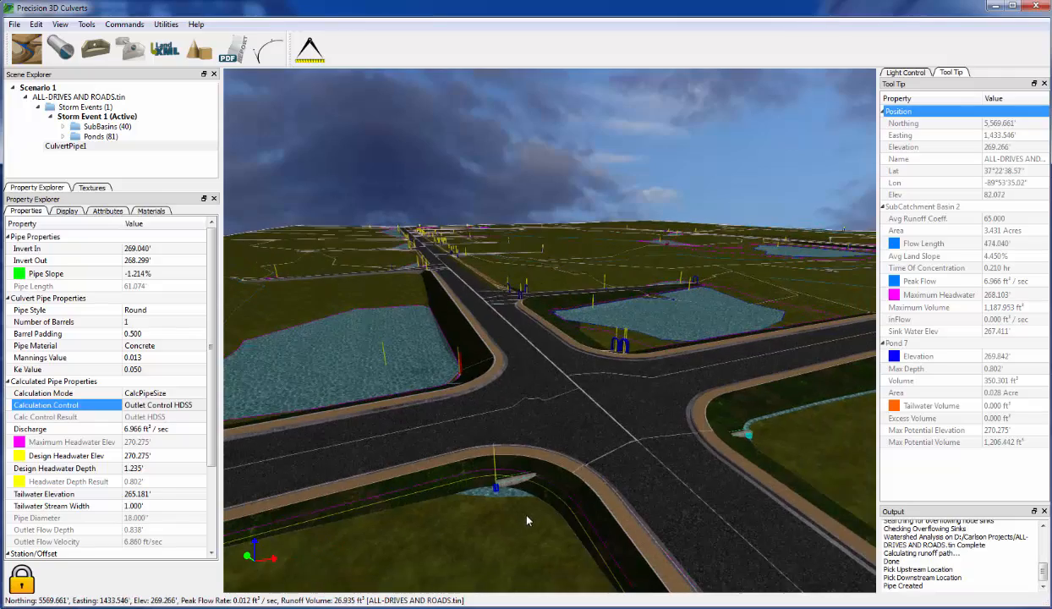
- Orbit to Pond 18's red marker to check its 735.826 ft³ tailwater and excess volume
scroll(524, 528, "down", 5)
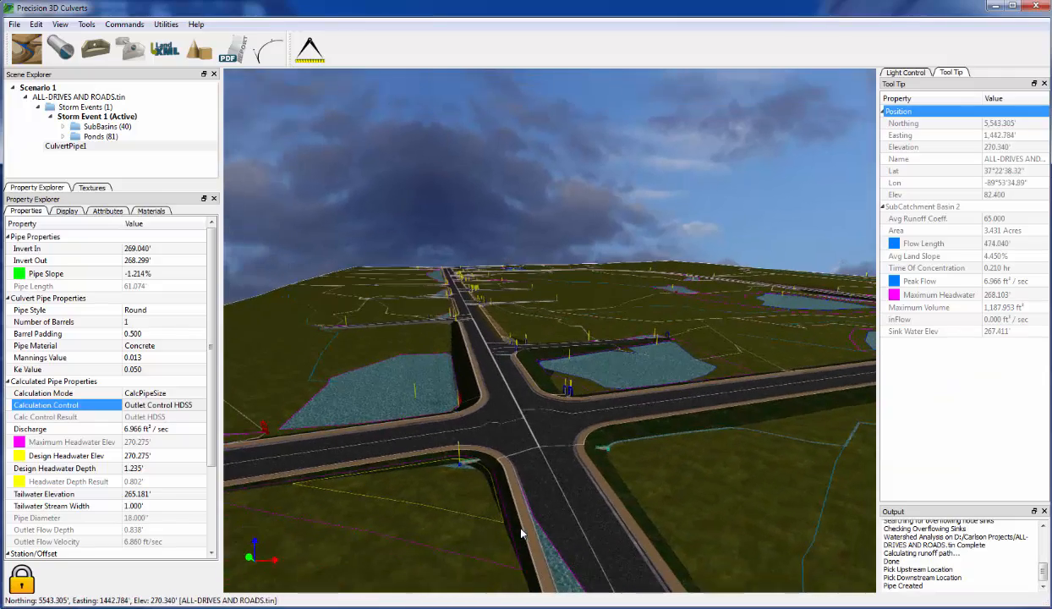
middle_click_drag(517, 533, 515, 532)
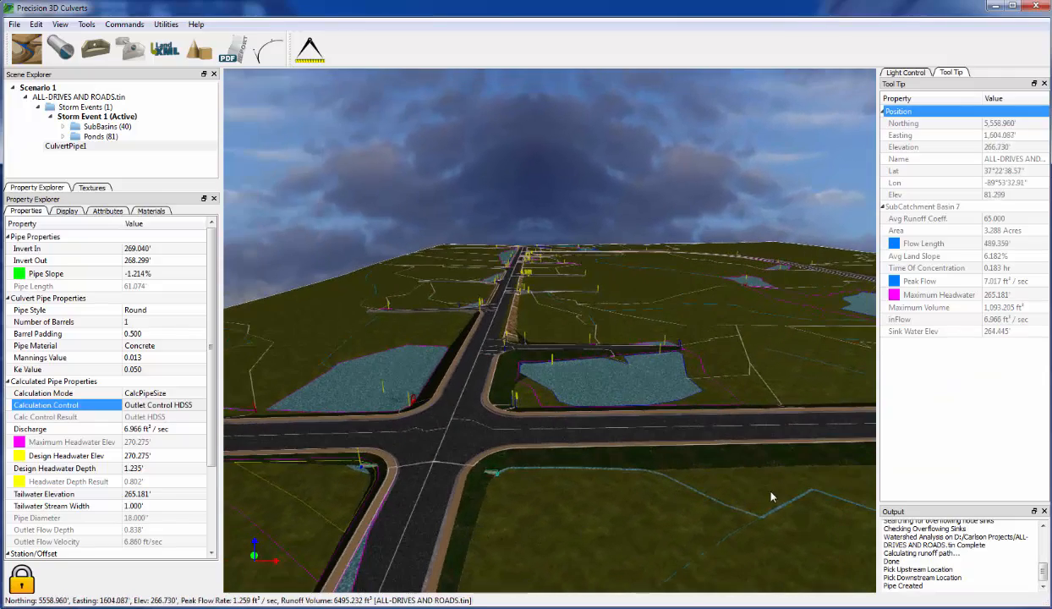
mouse_move(770, 492)
middle_mouse_down()
mouse_move(690, 523)
mouse_move(772, 512)
middle_mouse_up()
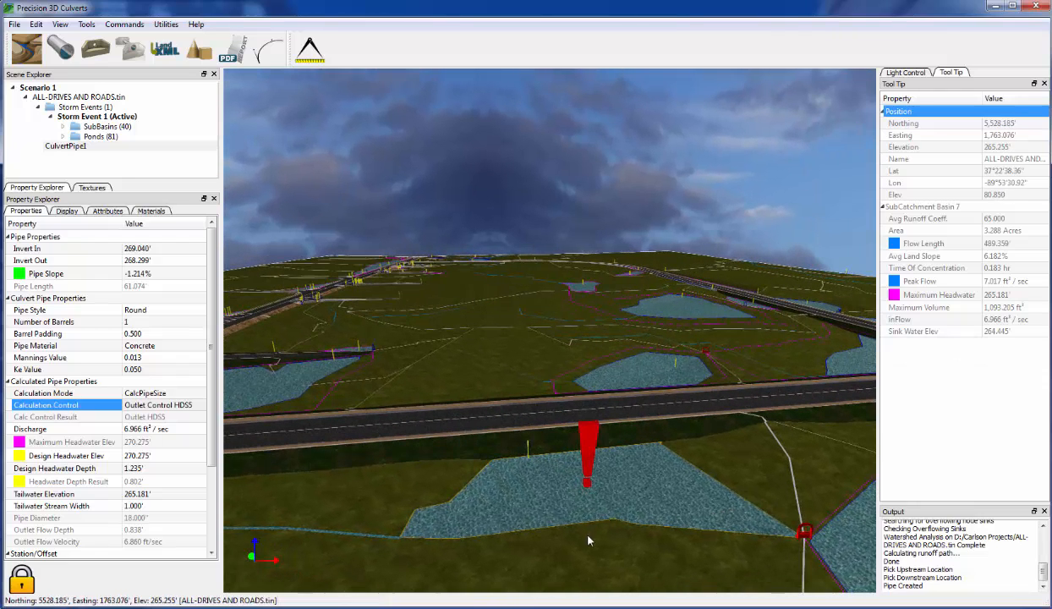
middle_click_drag(589, 541, 632, 543)
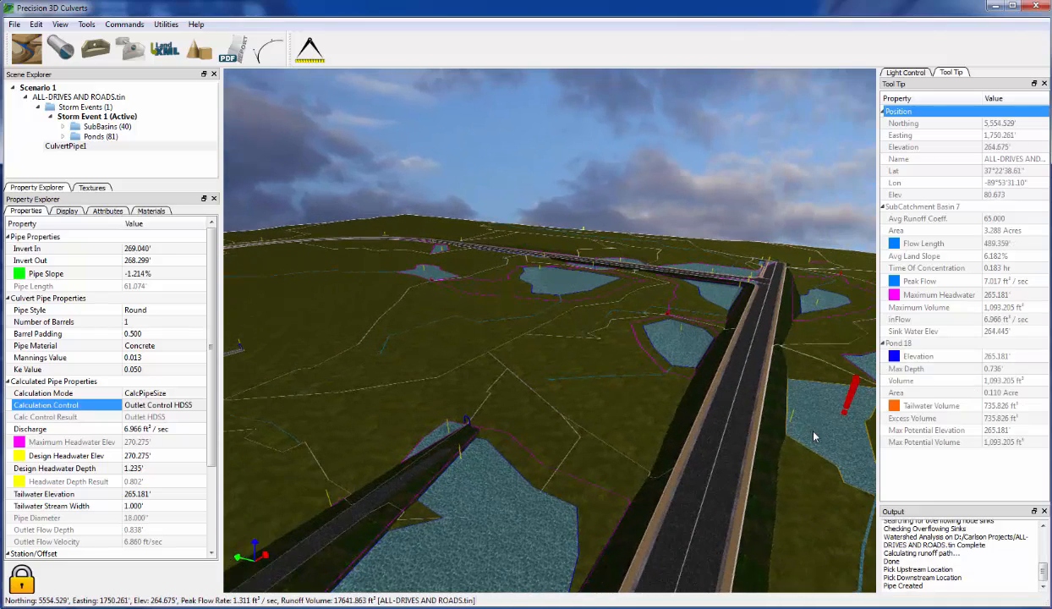
scroll(813, 434, "up", 2)
mouse_move(721, 478)
middle_mouse_down()
mouse_move(734, 476)
mouse_move(712, 476)
mouse_move(729, 480)
middle_mouse_up()
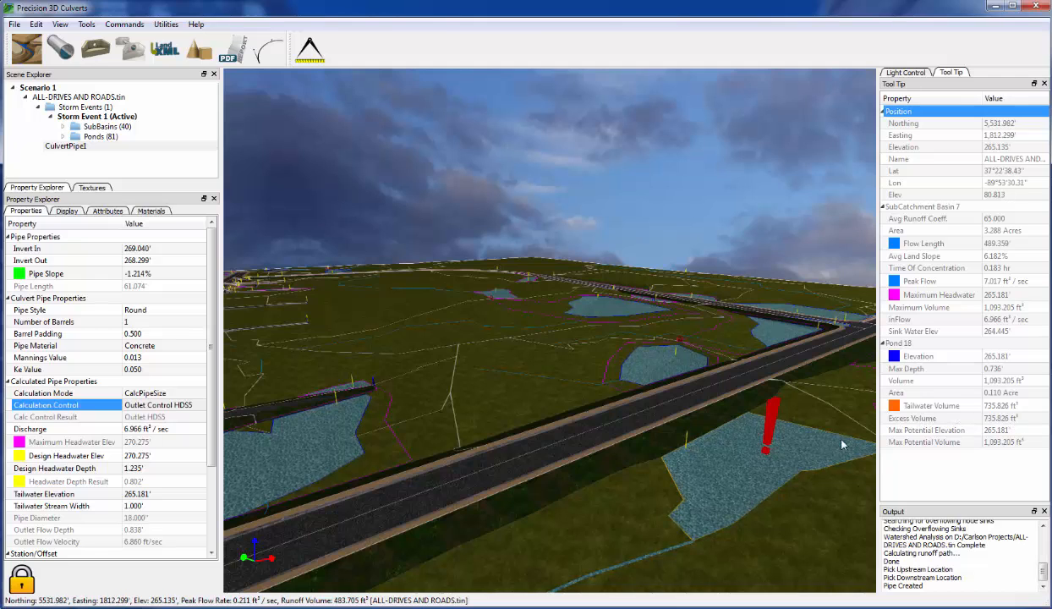
- Orbit and zoom around the roadside pond to look down the road past the far ponds
middle_click_drag(727, 481, 723, 484)
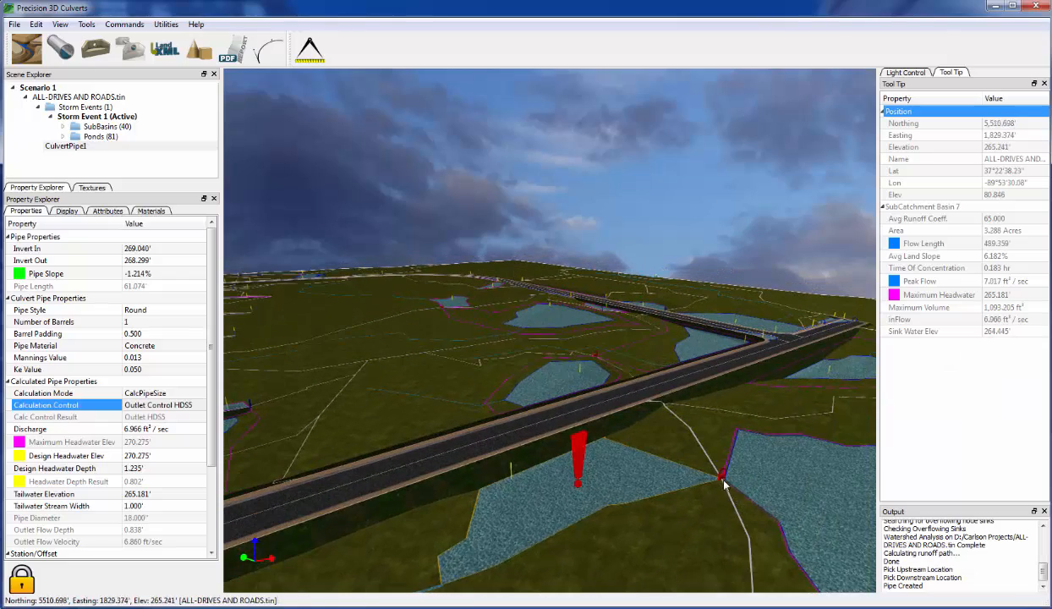
scroll(723, 482, "up", 5)
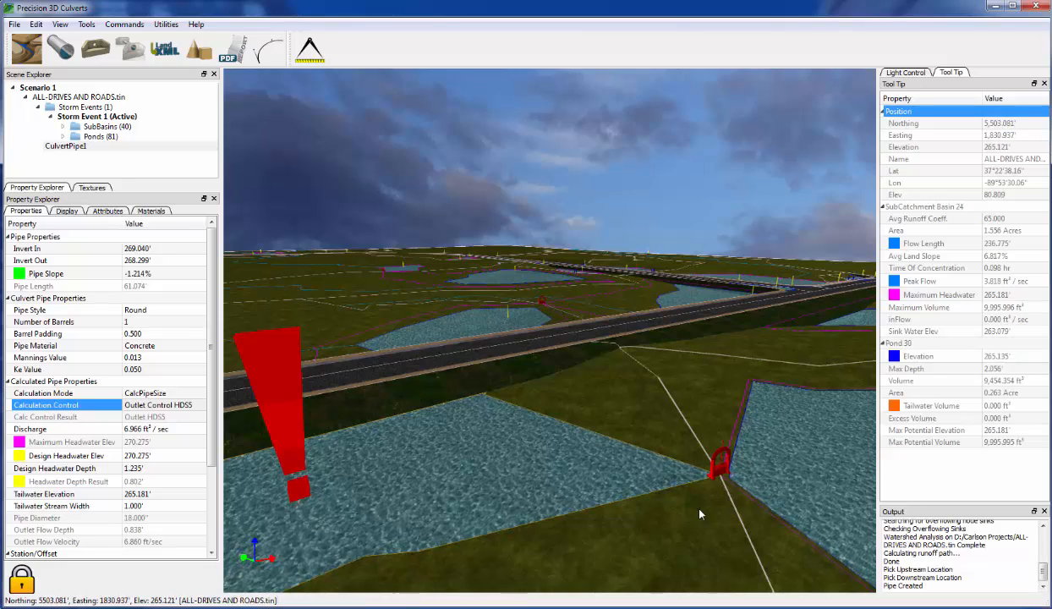
middle_click_drag(516, 507, 719, 522)
mouse_move(571, 500)
middle_mouse_down()
mouse_move(598, 500)
mouse_move(570, 491)
mouse_move(483, 504)
mouse_move(510, 526)
middle_mouse_up()
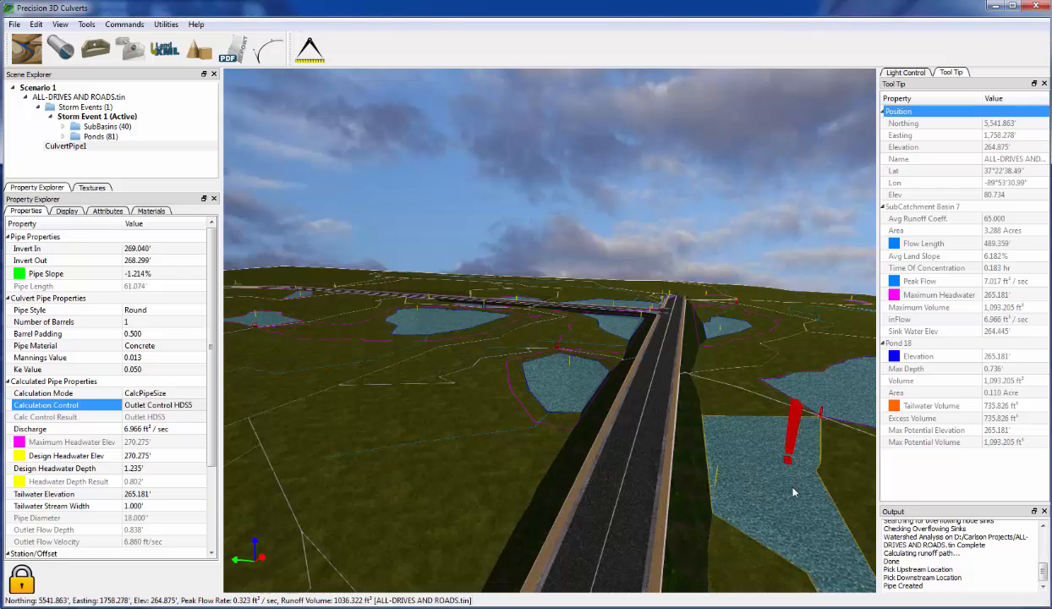
scroll(793, 490, "down", 4)
mouse_move(796, 513)
middle_mouse_down()
mouse_move(728, 526)
mouse_move(699, 507)
middle_mouse_up()
scroll(702, 501, "up", 3)
scroll(598, 424, "up", 3)
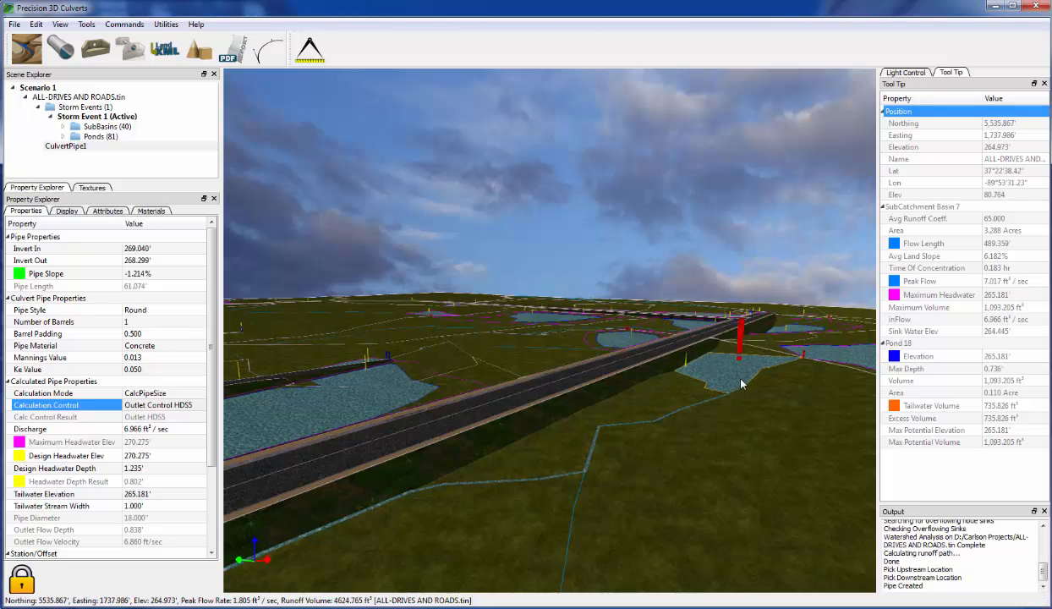
middle_click_drag(742, 378, 701, 378)
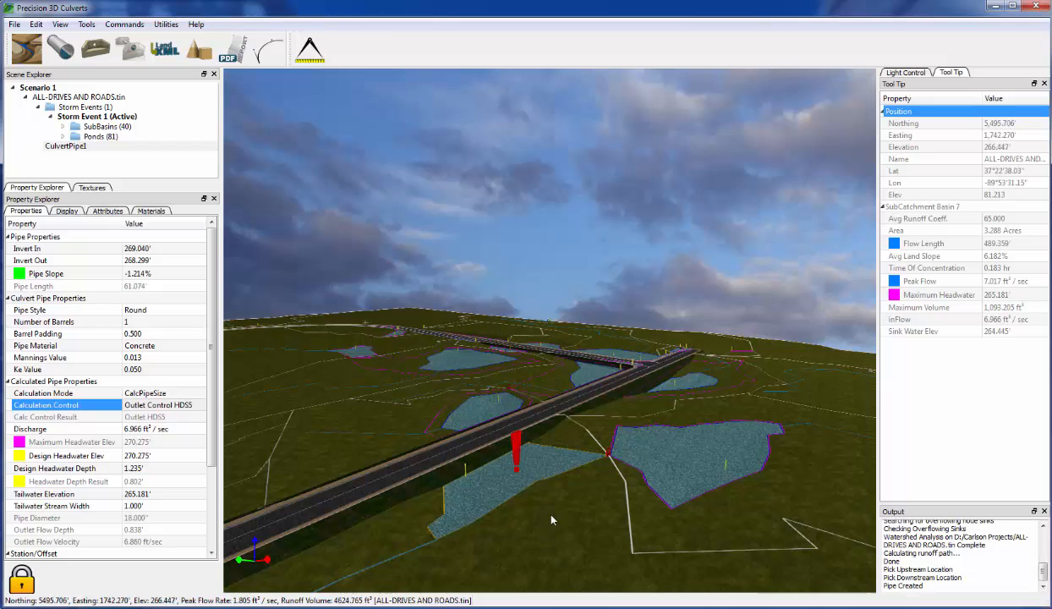
mouse_move(491, 494)
middle_mouse_down()
mouse_move(529, 515)
mouse_move(525, 529)
mouse_move(583, 492)
mouse_move(655, 527)
mouse_move(681, 525)
middle_mouse_up()
scroll(523, 519, "up", 1)
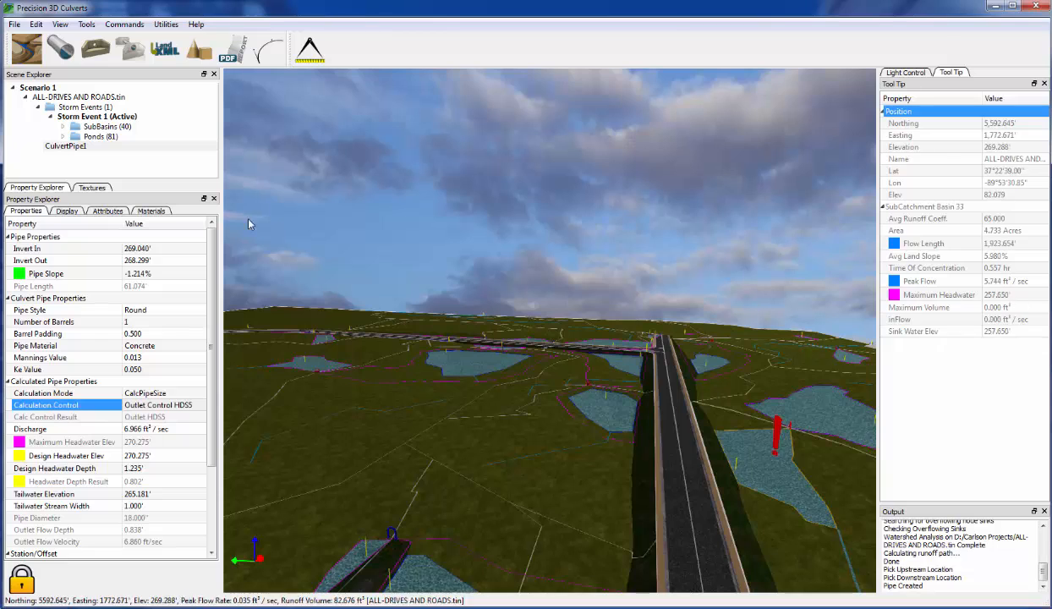
- Start a second culvert from the pond across the road, then cancel it with Esc
left_click(56, 55)
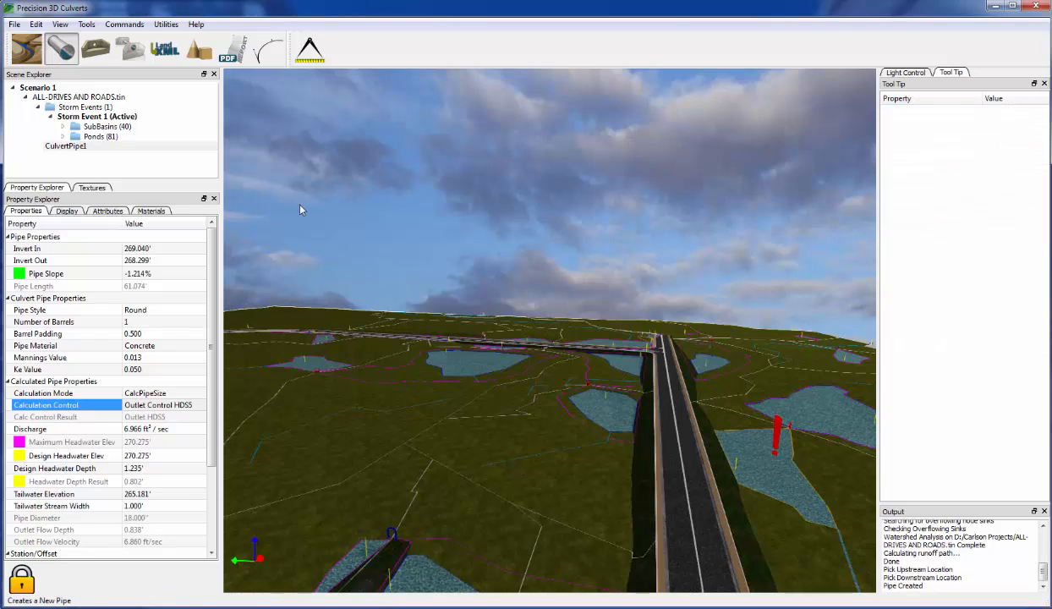
left_click(736, 474)
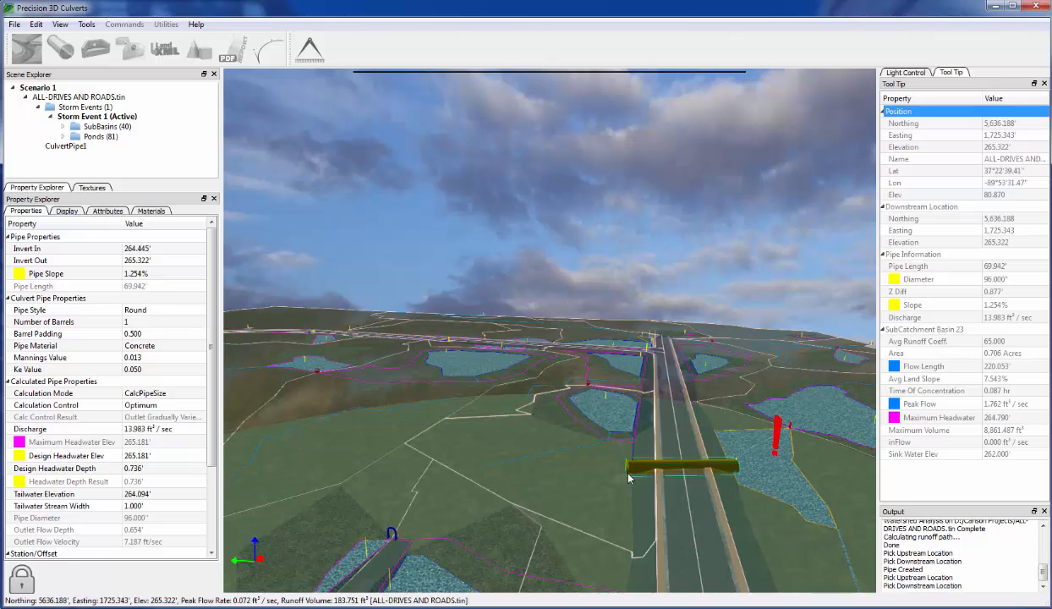
scroll(630, 482, "up", 3)
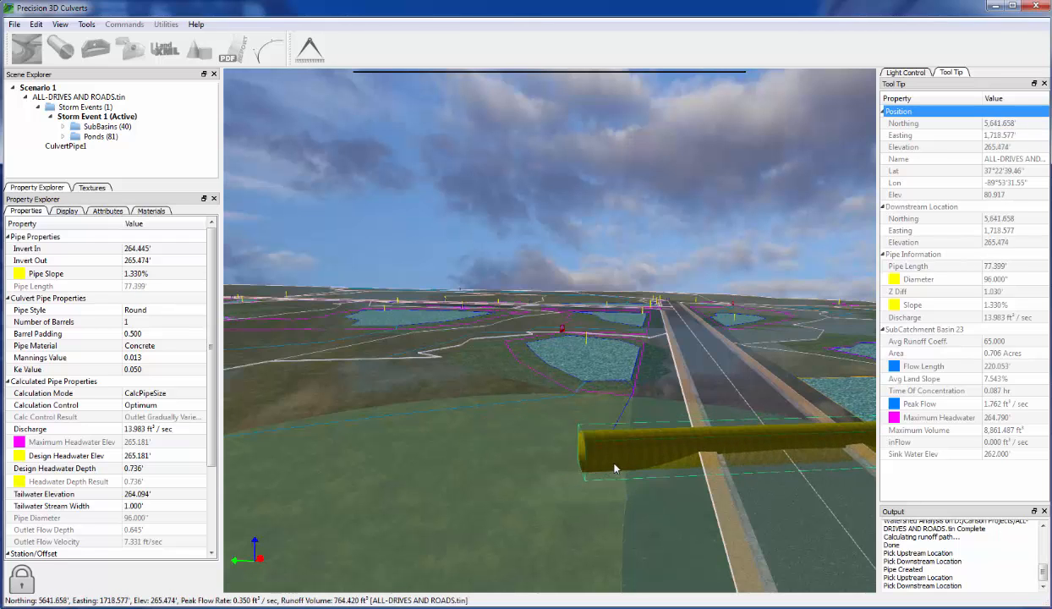
scroll(617, 464, "down", 2)
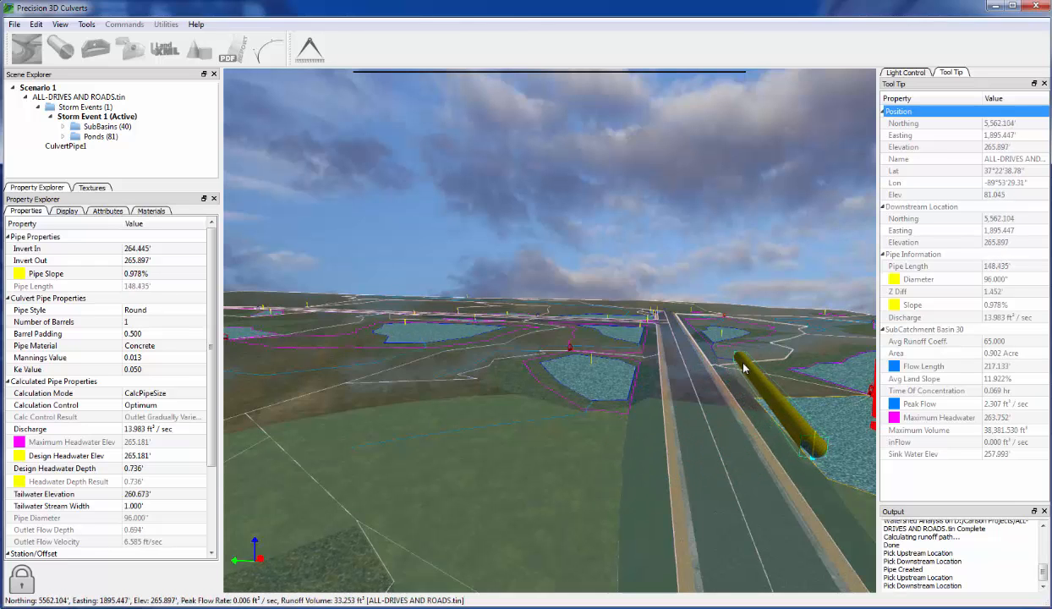
key("Escape")
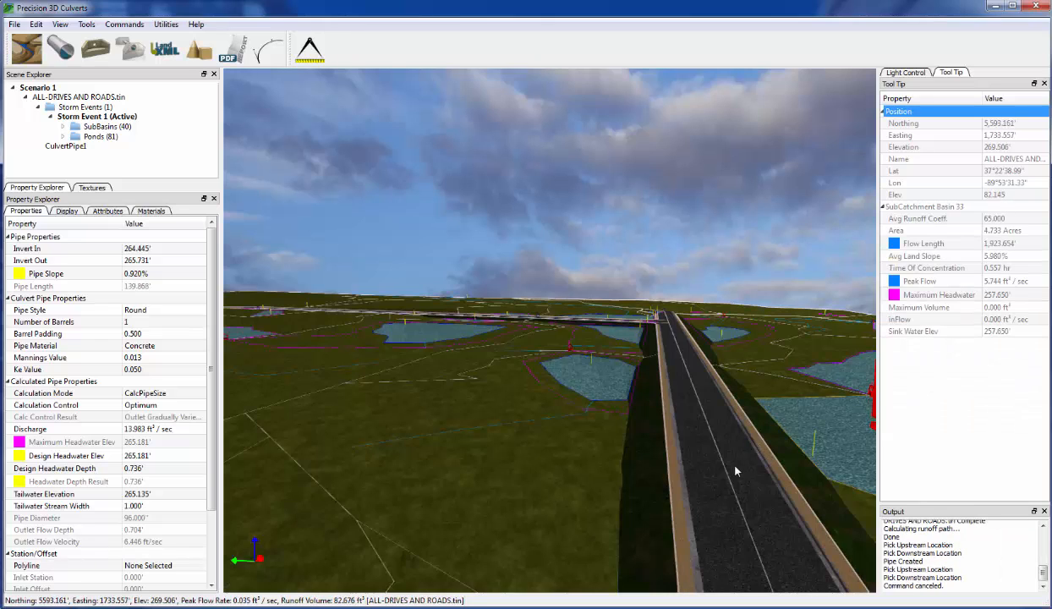
- Pan, orbit and zoom along the road to survey the ponds on both sides
middle_click_drag(727, 456, 726, 456)
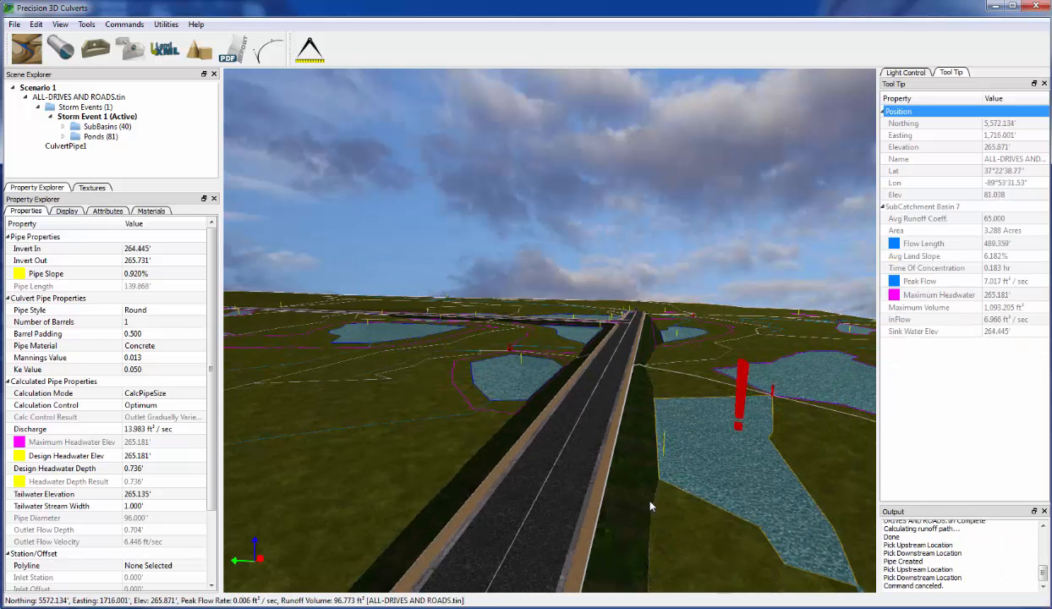
middle_click_drag(651, 502, 631, 501)
scroll(630, 505, "down", 5)
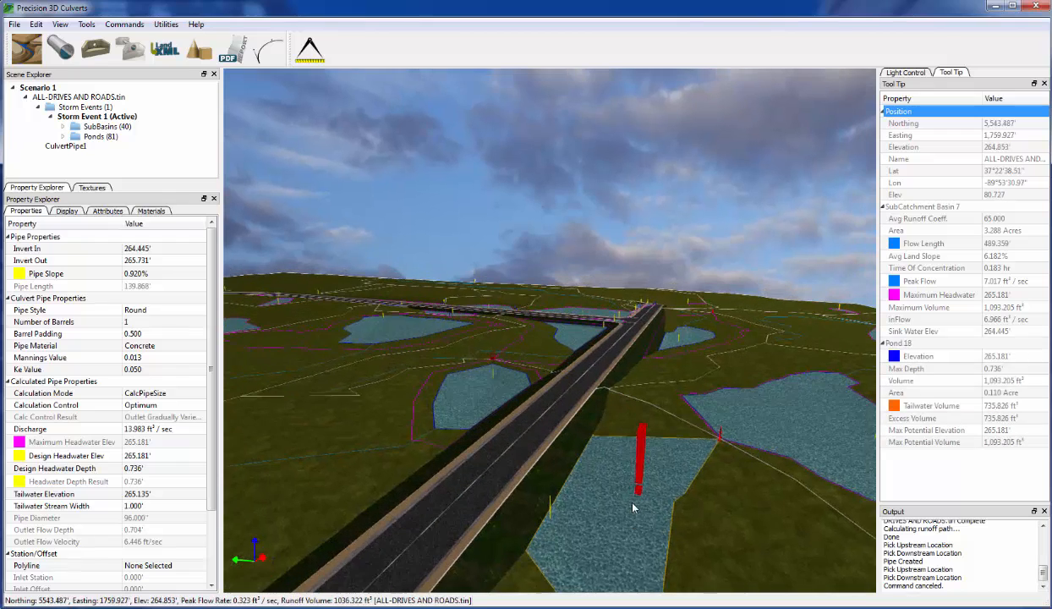
middle_click_drag(595, 547, 634, 505)
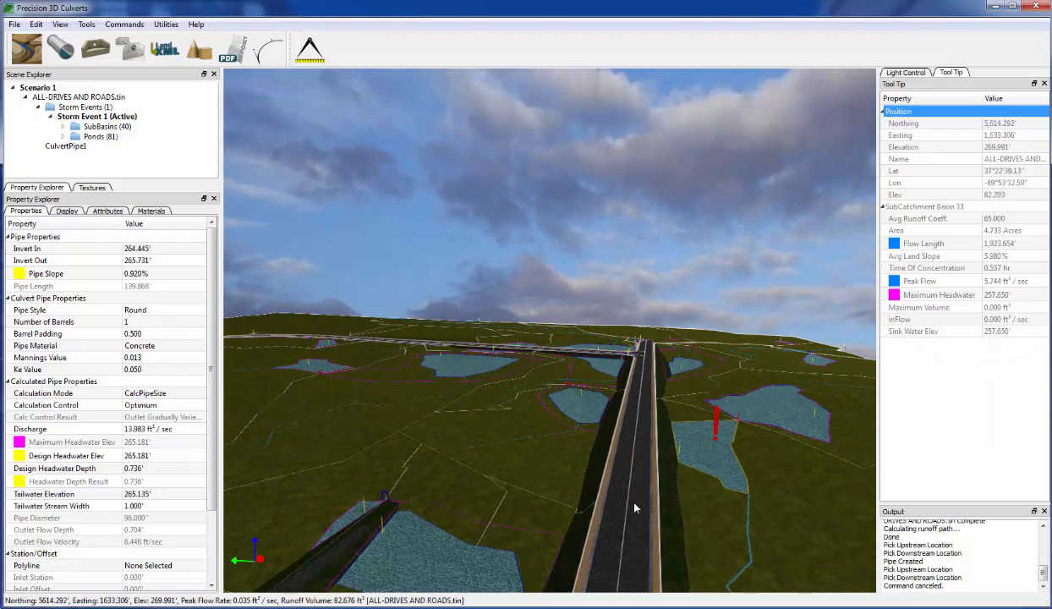
scroll(646, 467, "up", 2)
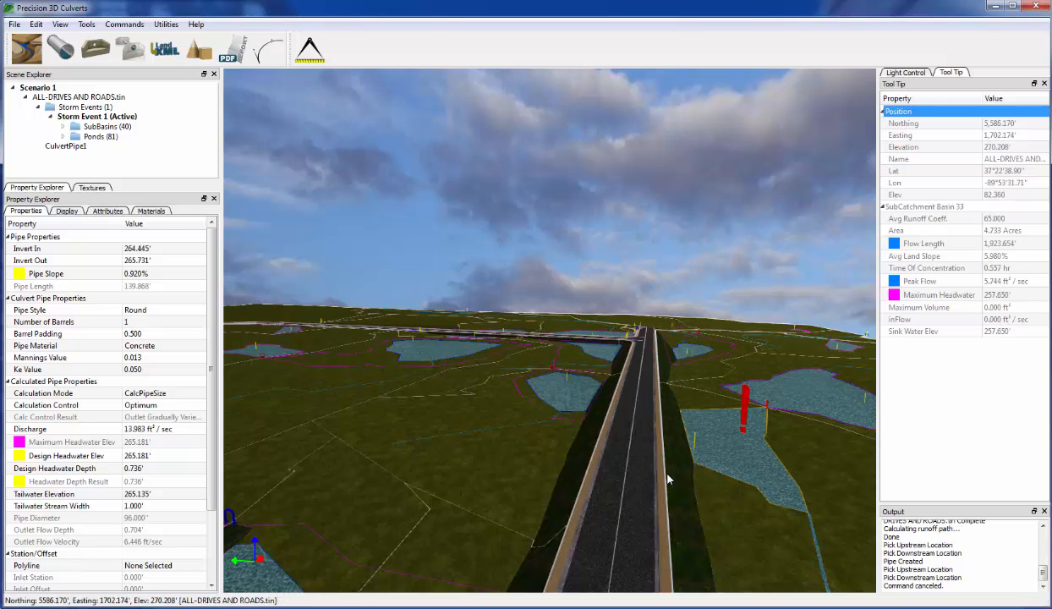
middle_click_drag(646, 493, 648, 514)
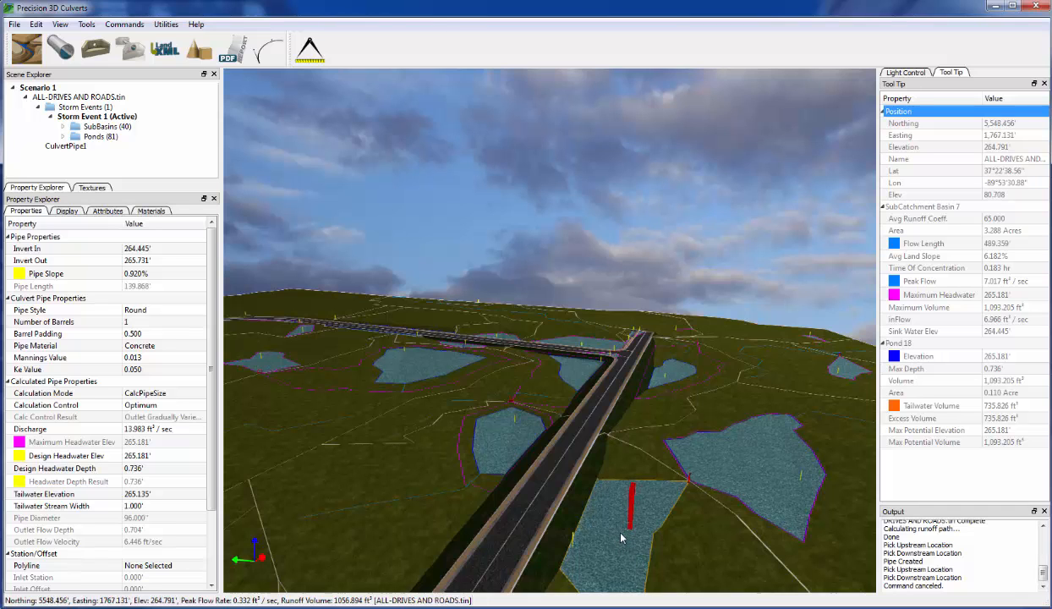
scroll(621, 539, "down", 5)
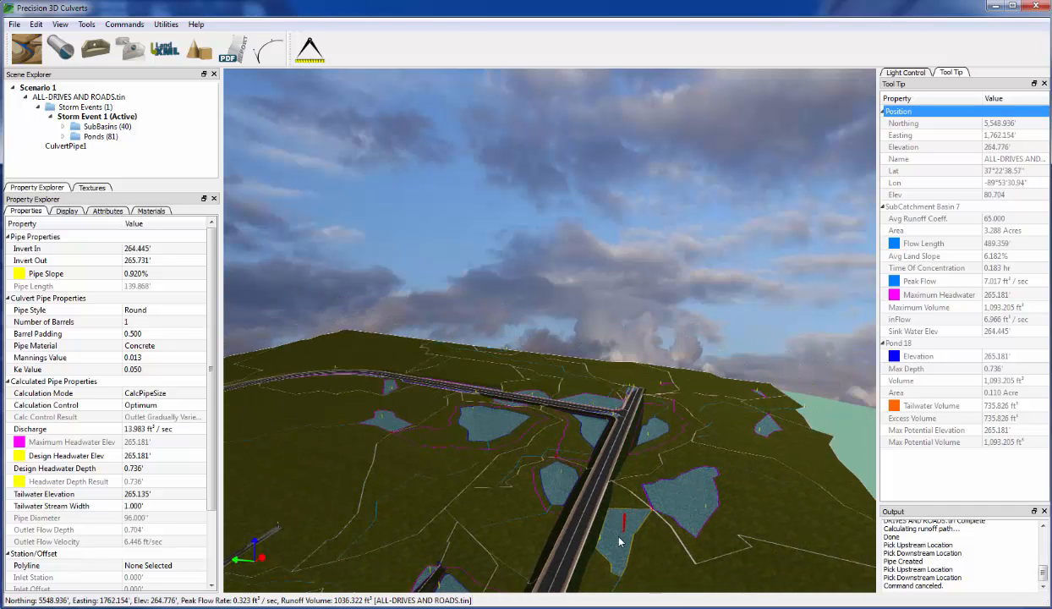
scroll(601, 481, "up", 3)
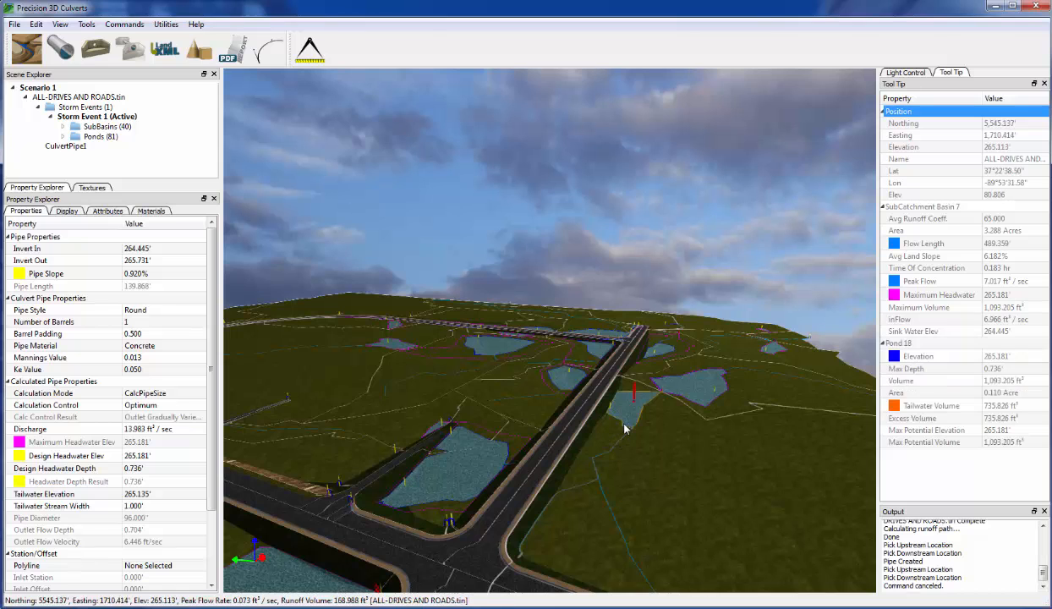
scroll(623, 413, "up", 2)
scroll(622, 418, "up", 4)
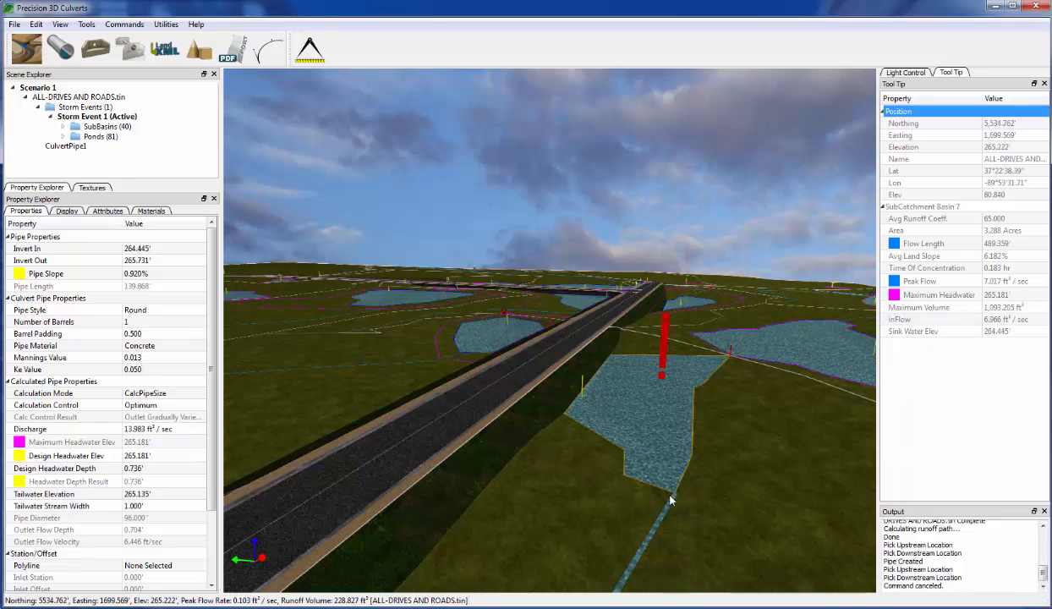
scroll(662, 553, "down", 6)
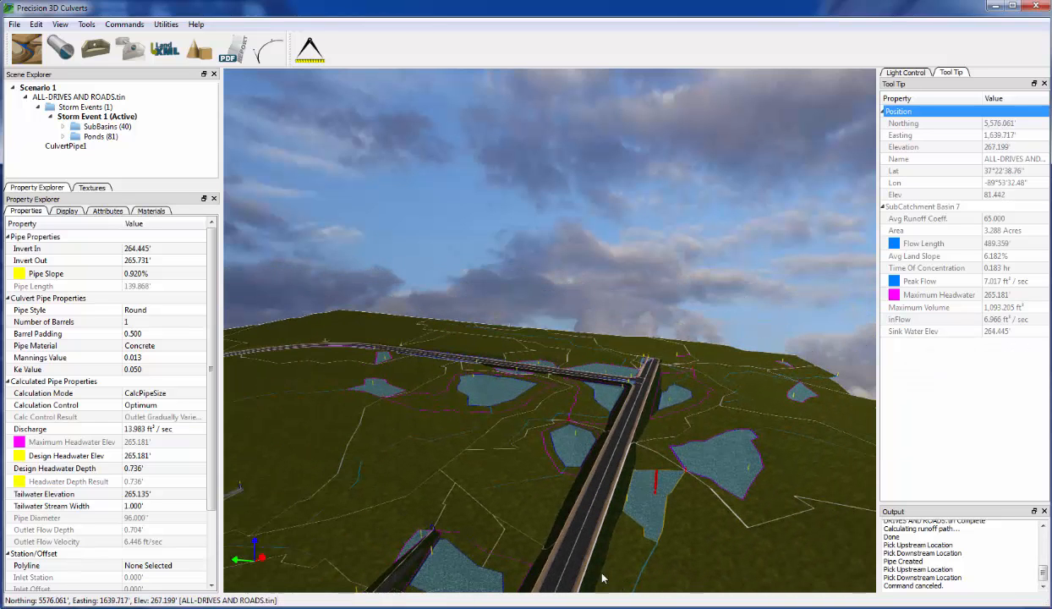
scroll(608, 522, "down", 2)
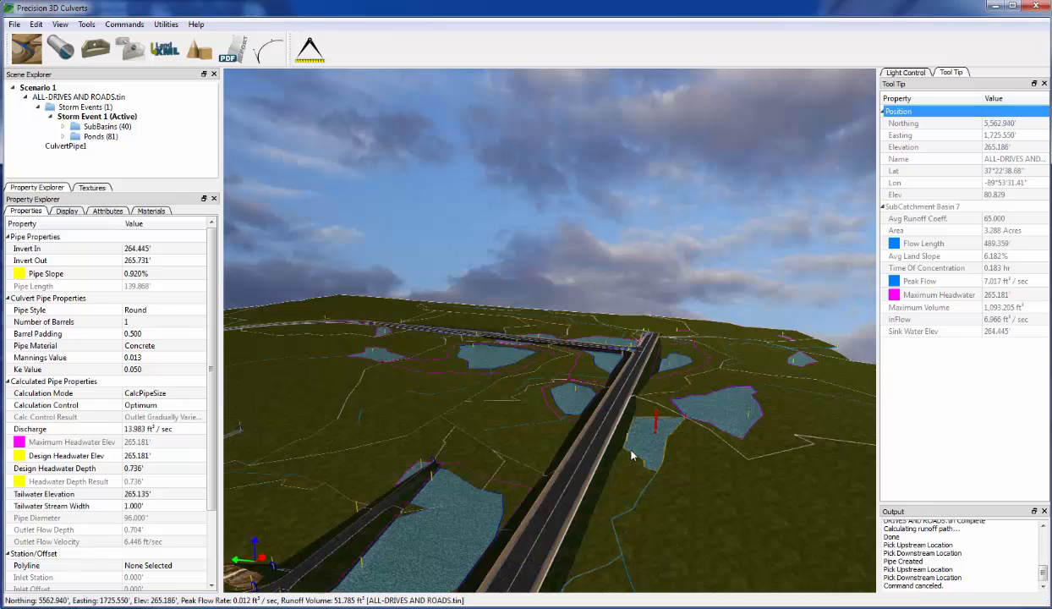
- Check a pond's Tool Tip values, then zoom in toward the road junction
mouse_move(630, 454)
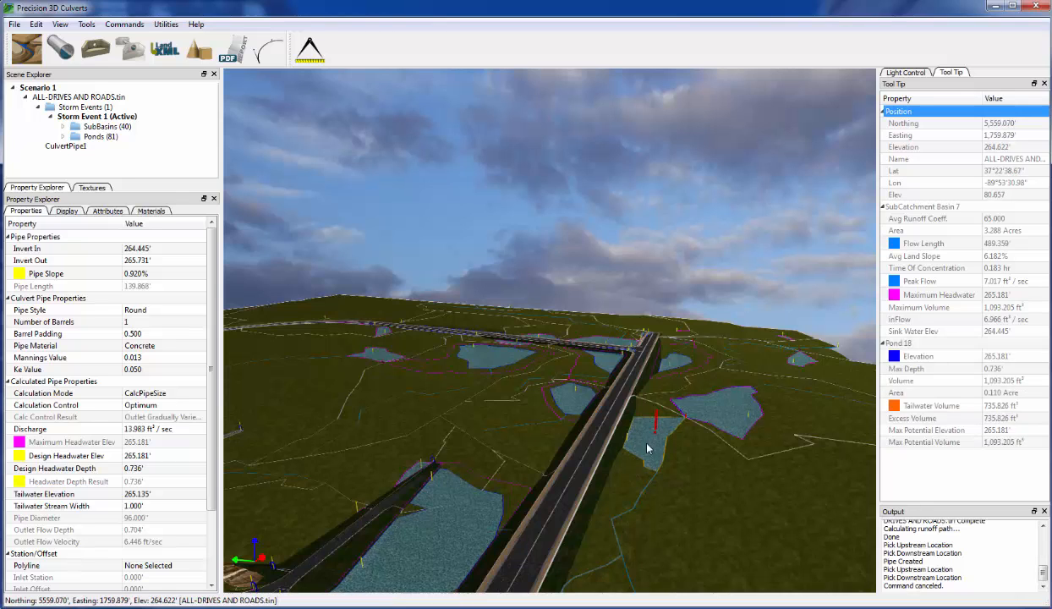
scroll(638, 472, "up", 3)
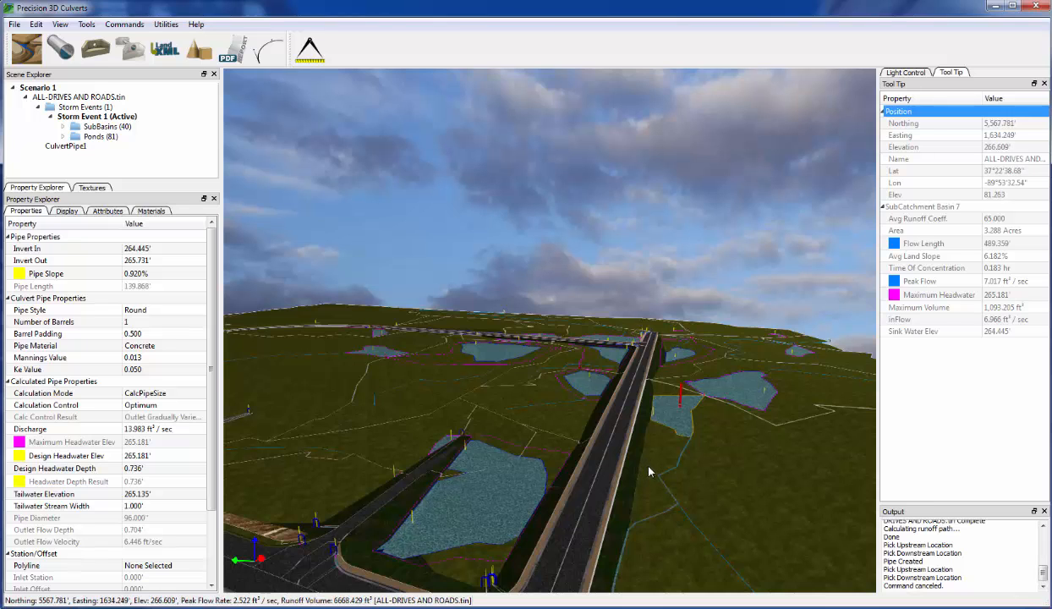
scroll(656, 476, "up", 3)
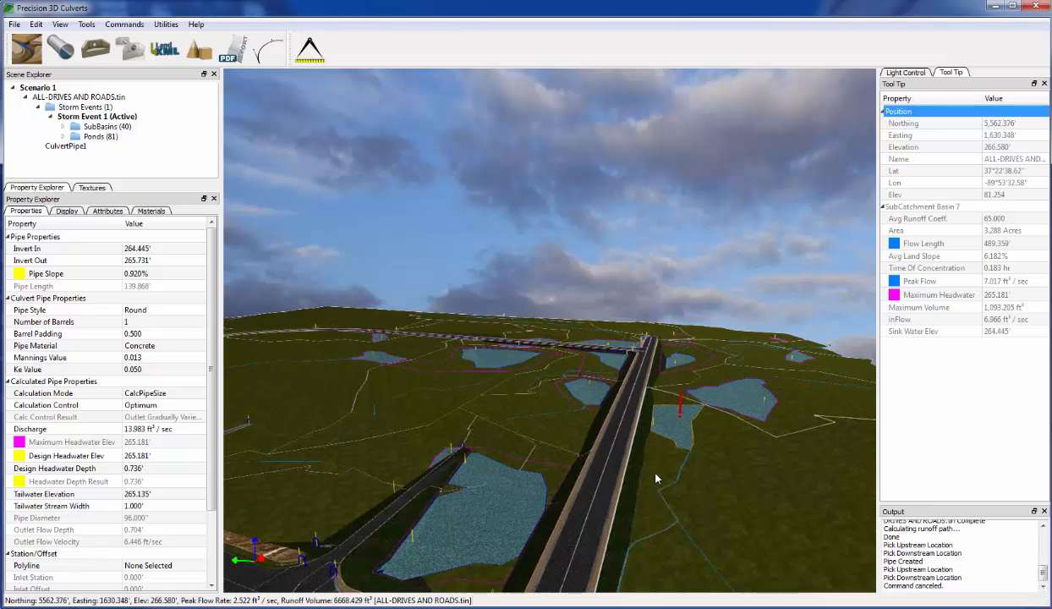
scroll(642, 410, "up", 1)
scroll(641, 410, "up", 3)
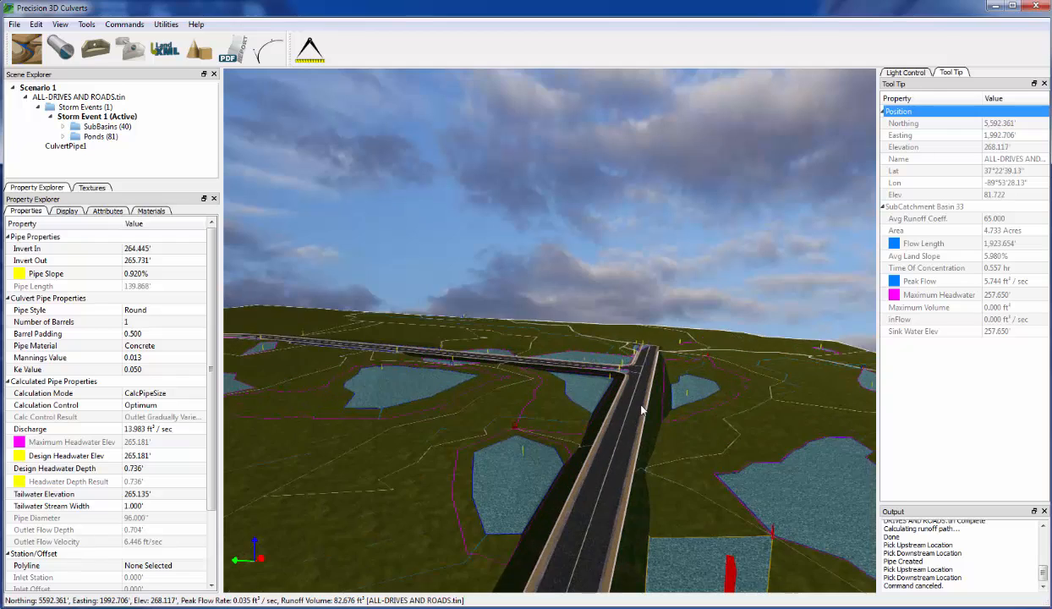
- Zoom in on the T-junction and look down on it from above
middle_click_drag(638, 406, 628, 518)
scroll(628, 518, "up", 3)
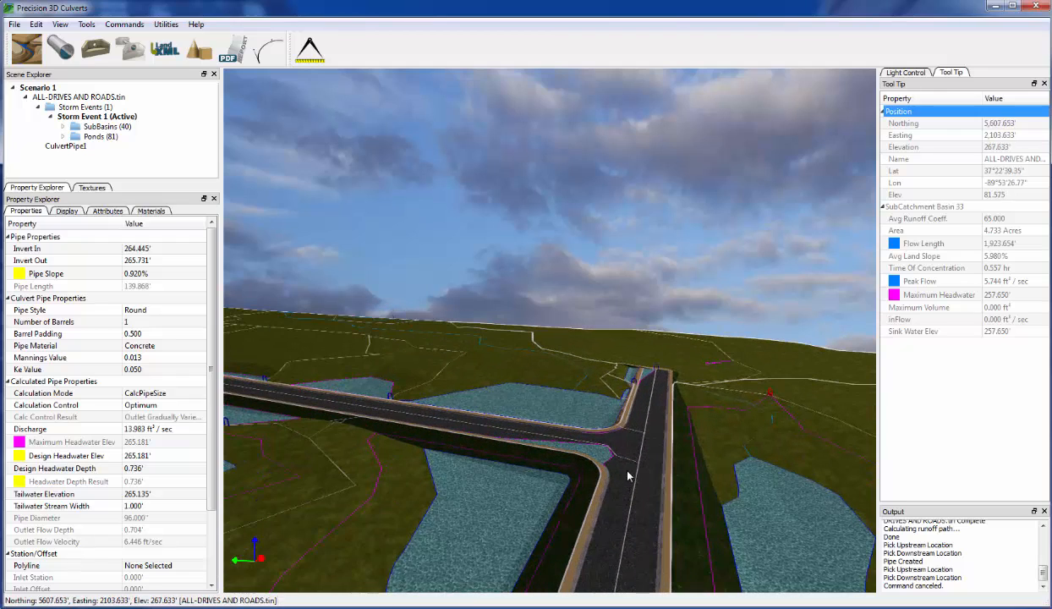
middle_click_drag(626, 476, 625, 571)
scroll(673, 535, "up", 4)
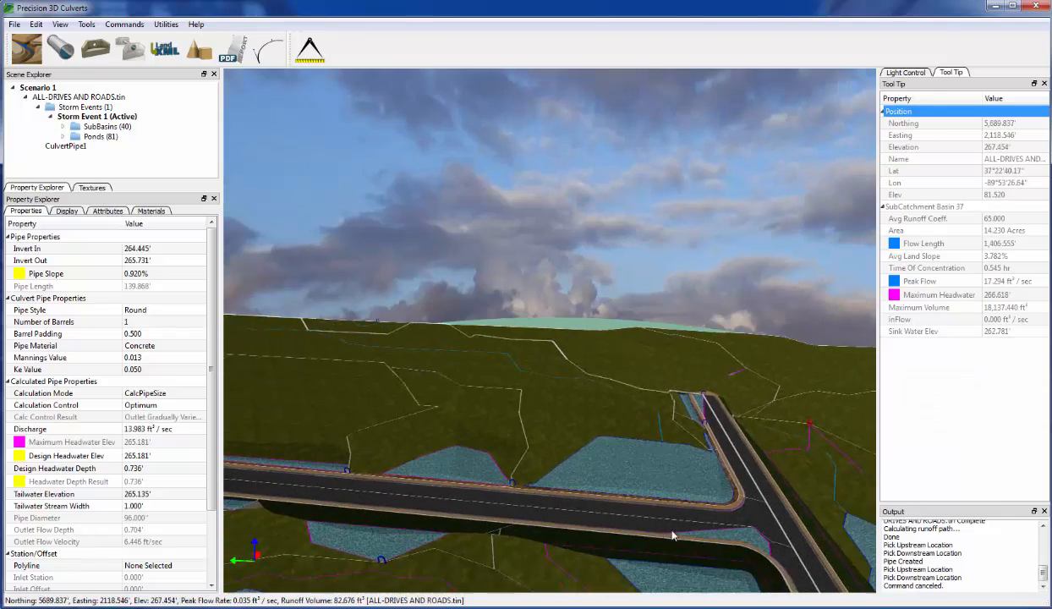
middle_click_drag(659, 487, 723, 496)
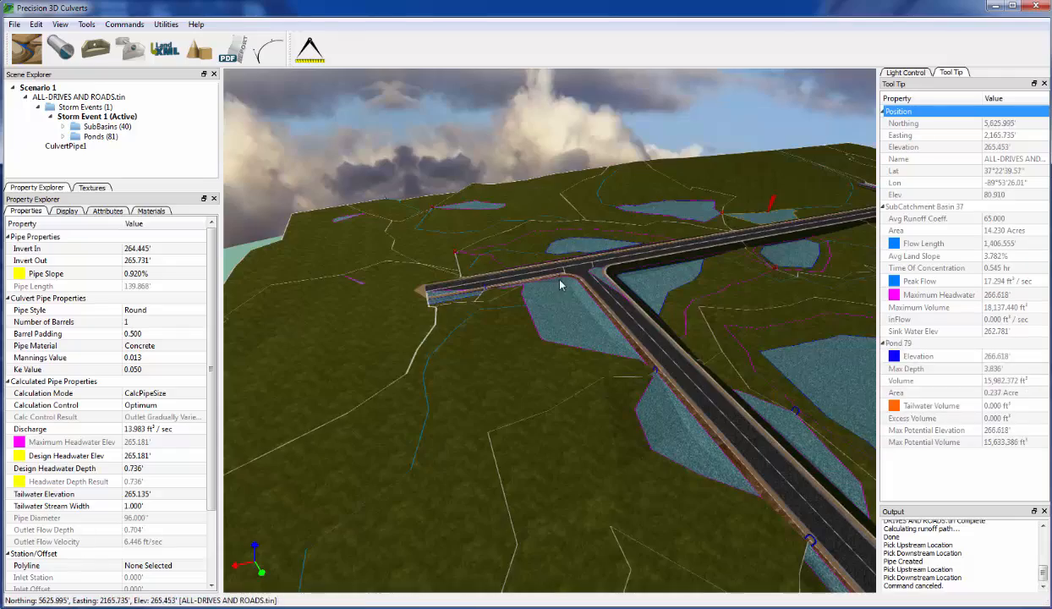
scroll(558, 329, "up", 4)
scroll(555, 340, "up", 3)
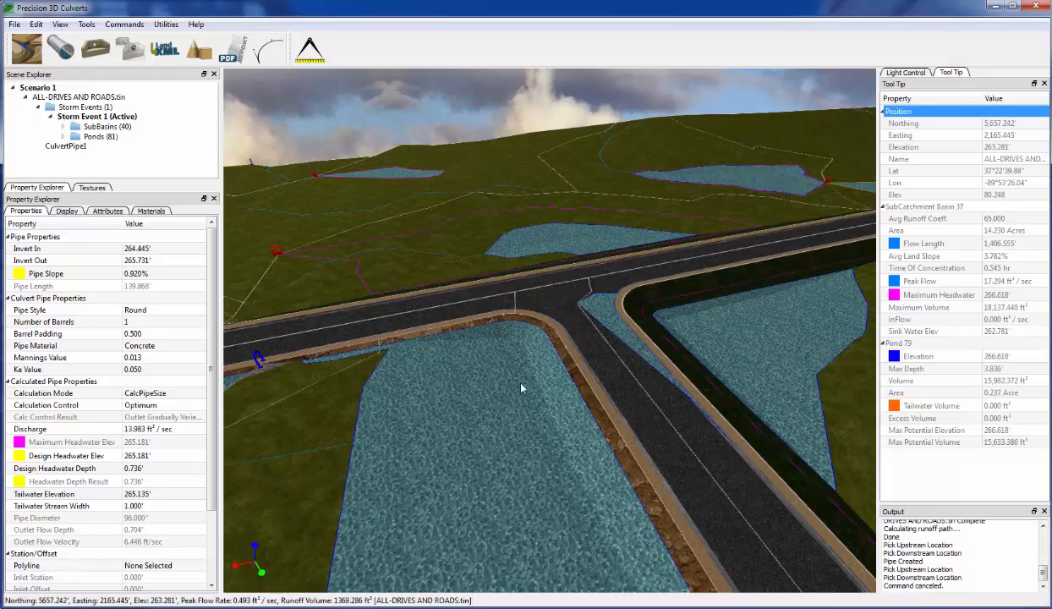
- Orbit about 90 degrees around the intersection to see the ponds beside both roads
middle_click_drag(521, 384, 563, 391)
middle_click_drag(570, 396, 524, 257)
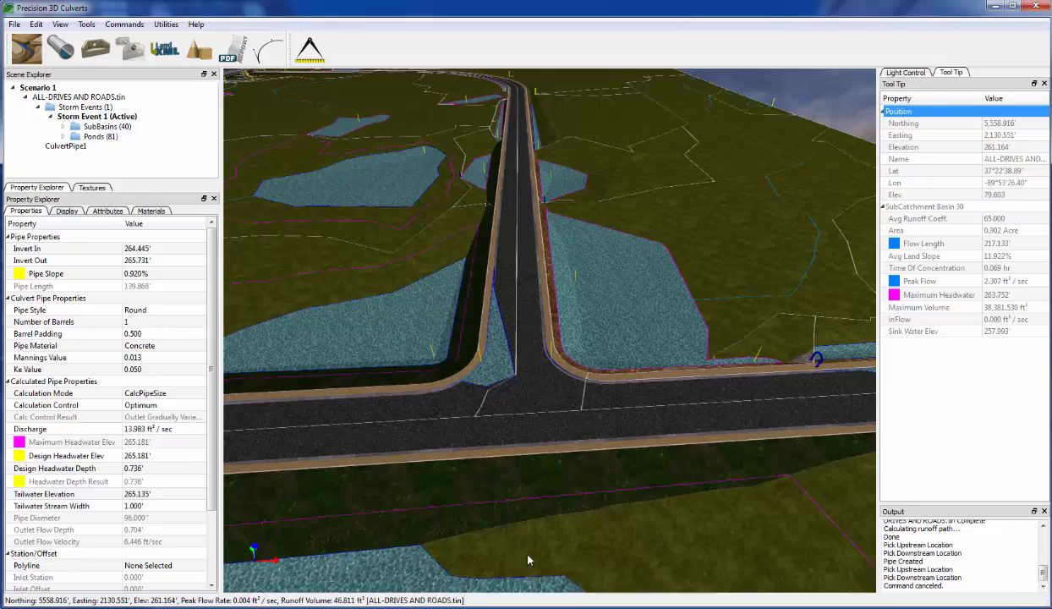
middle_click_drag(527, 555, 673, 492)
middle_click_drag(633, 416, 672, 395)
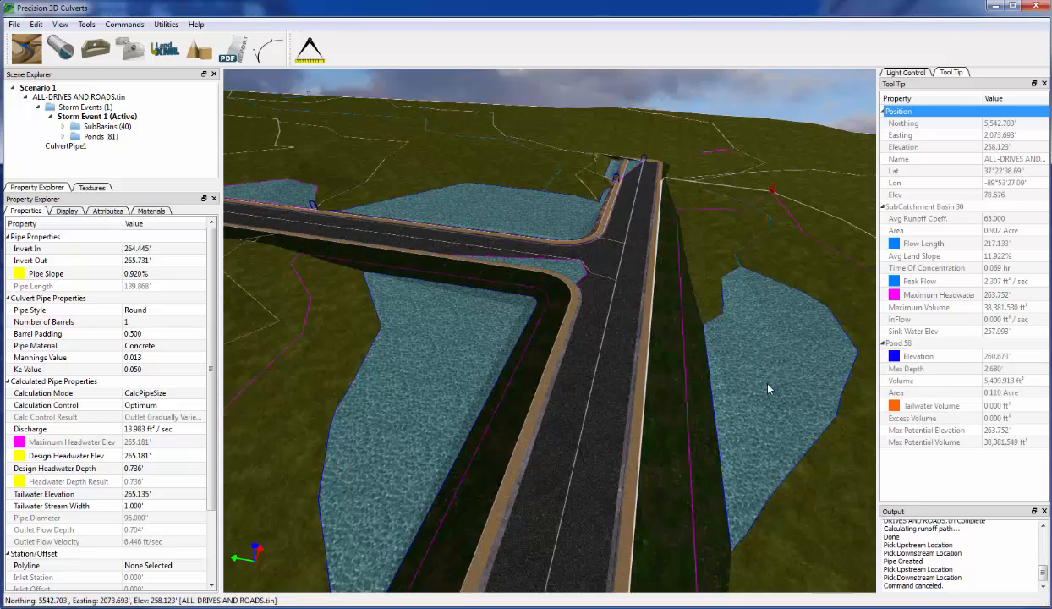
middle_click_drag(651, 427, 574, 423)
- Create CulvertPipe2 from the junction corner to a downstream point across the road
left_click(60, 48)
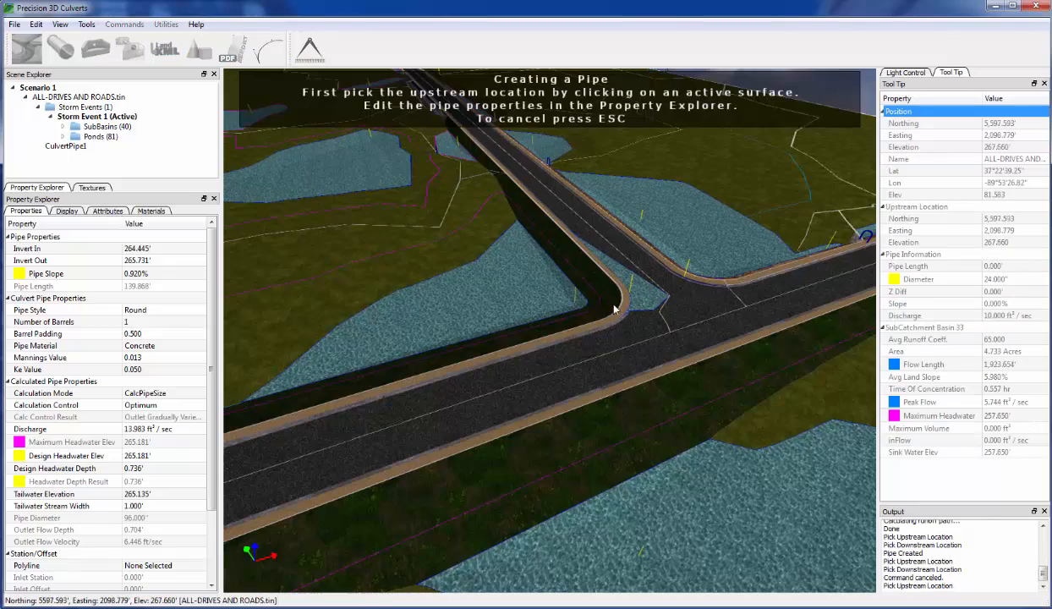
left_click(575, 307)
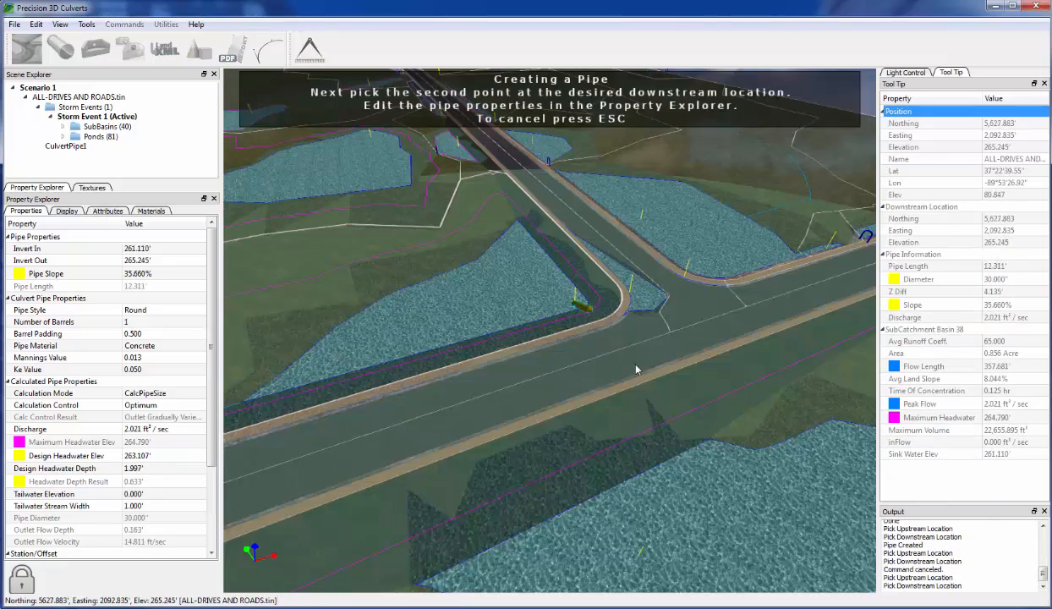
left_click(696, 443)
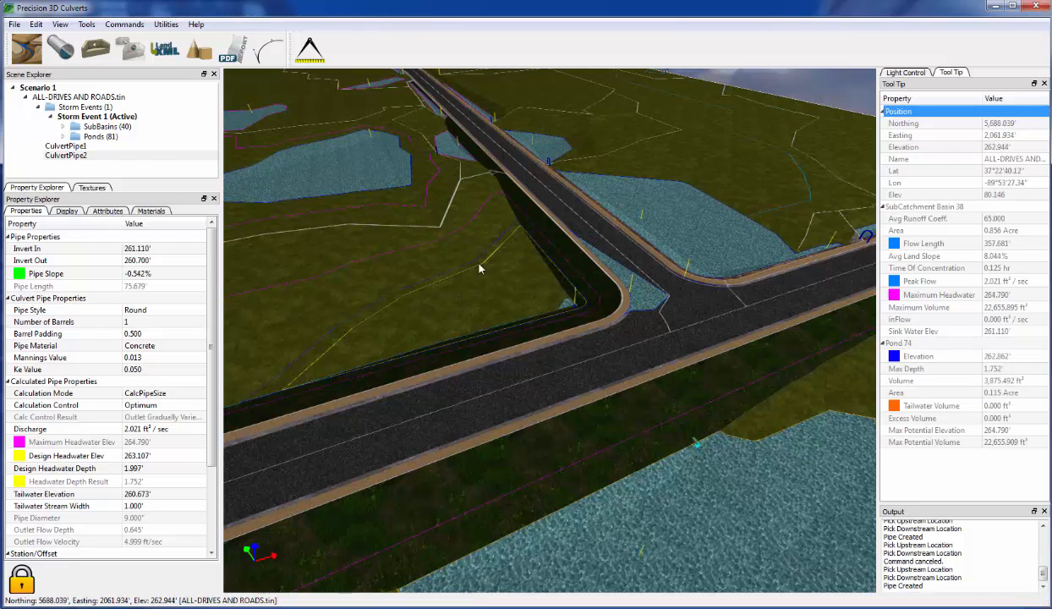
- Widen the side panels slightly and zoom and orbit onto CulvertPipe2 at the road bend
scroll(486, 271, "up", 5)
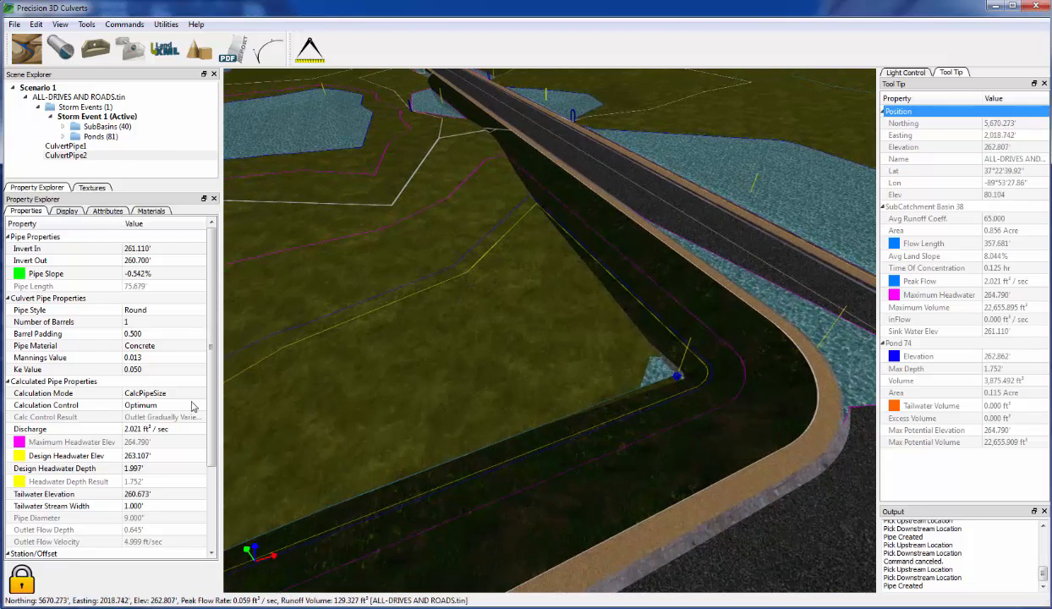
left_click_drag(218, 413, 230, 414)
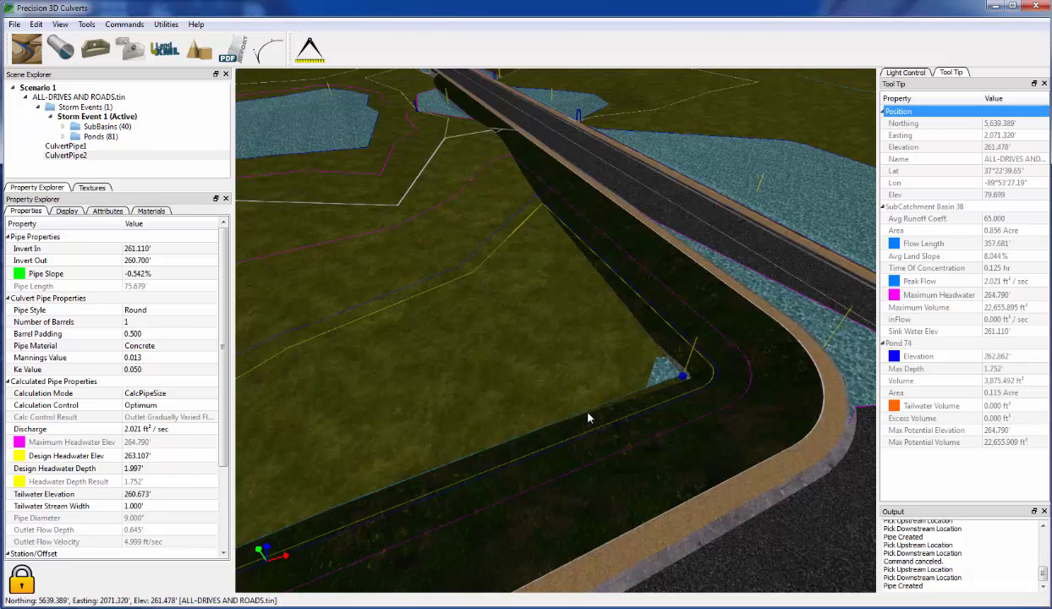
middle_click_drag(573, 370, 575, 365)
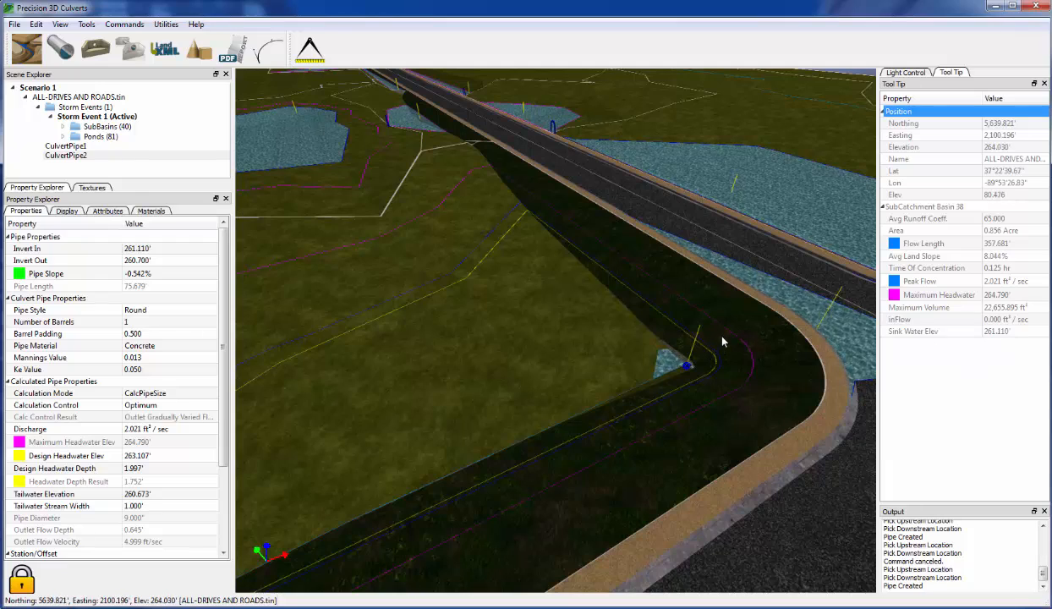
scroll(716, 377, "down", 5)
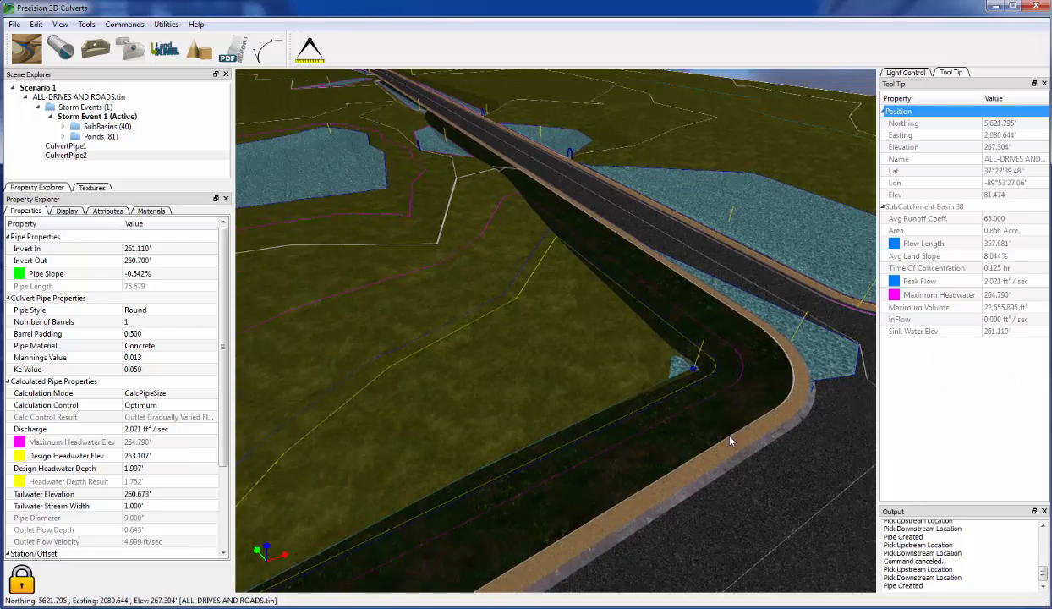
scroll(758, 448, "down", 5)
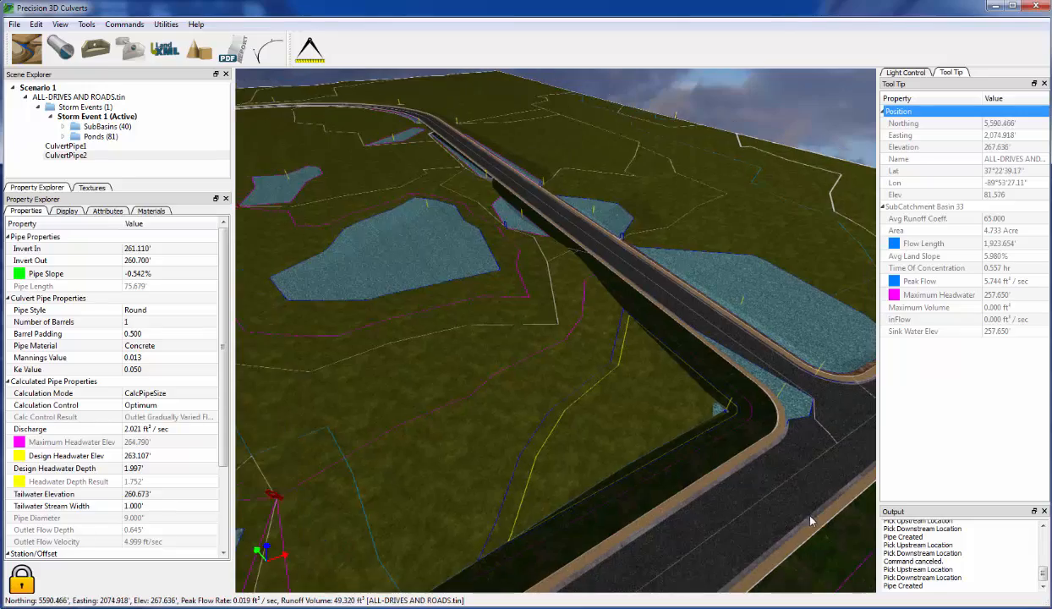
scroll(813, 522, "up", 4)
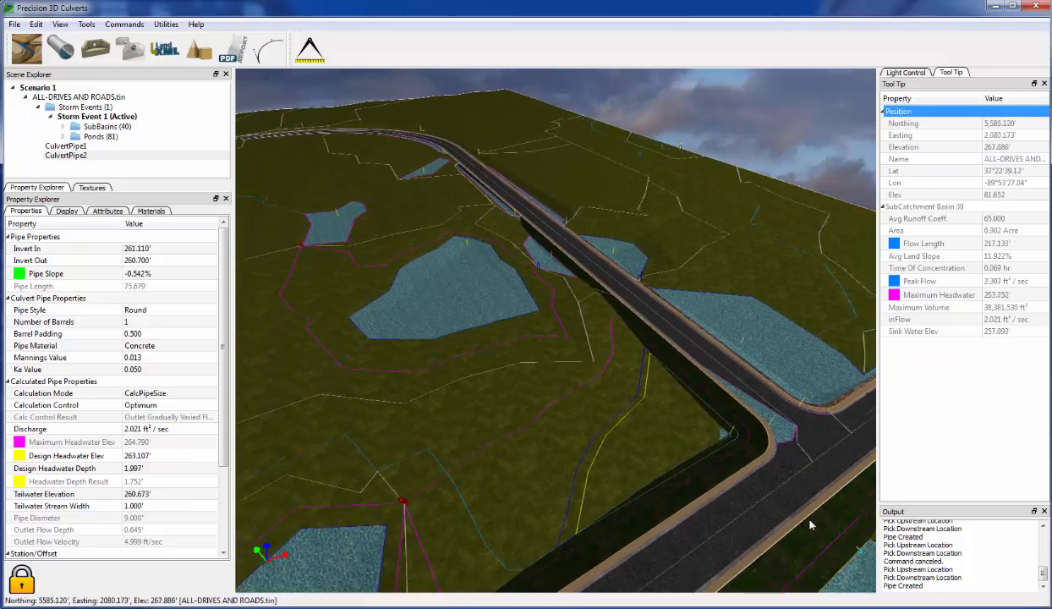
scroll(632, 387, "up", 5)
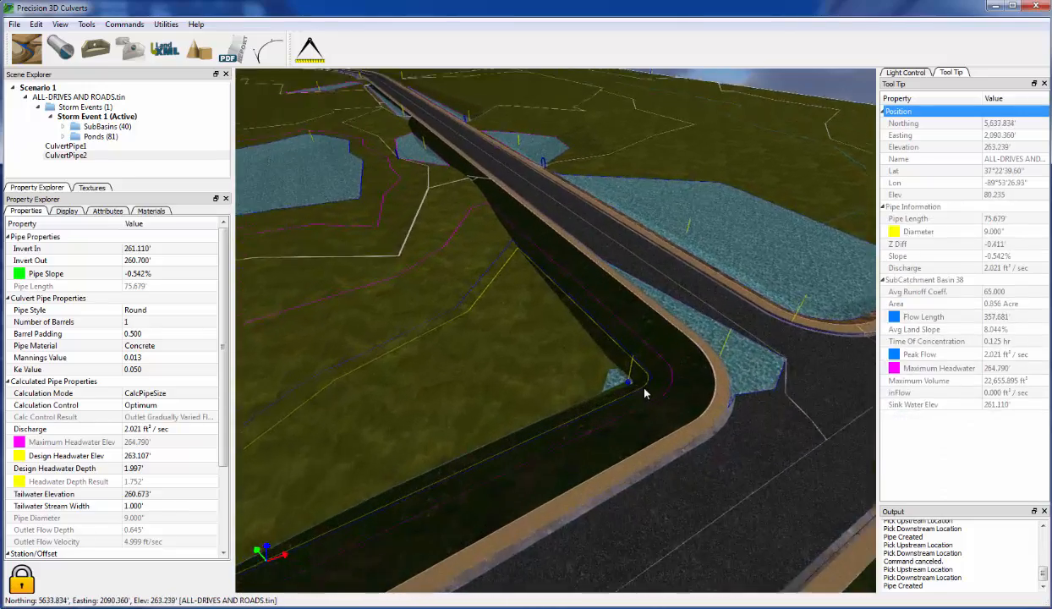
middle_click_drag(648, 412, 679, 411)
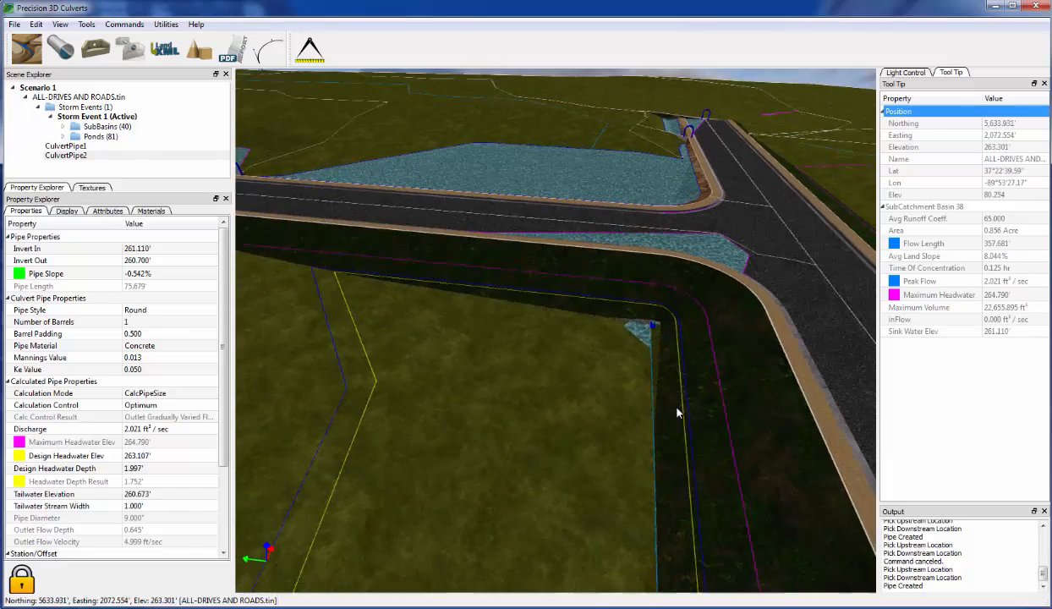
- Orbit around the corner pond and T-junction, ending on open terrain beside the road
scroll(659, 347, "up", 2)
scroll(651, 339, "up", 1)
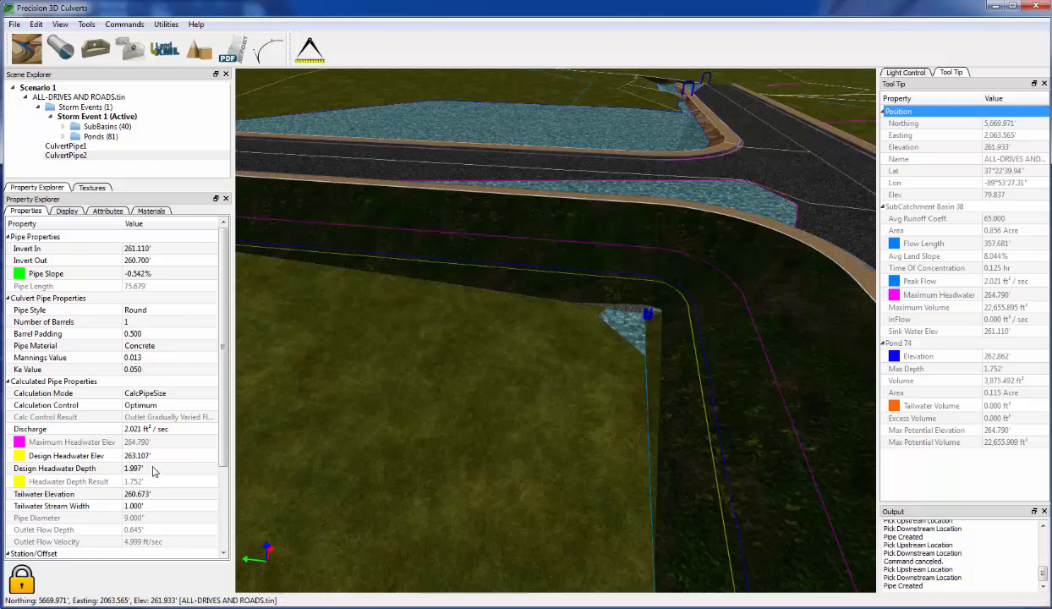
middle_click_drag(690, 456, 699, 481)
scroll(700, 481, "down", 6)
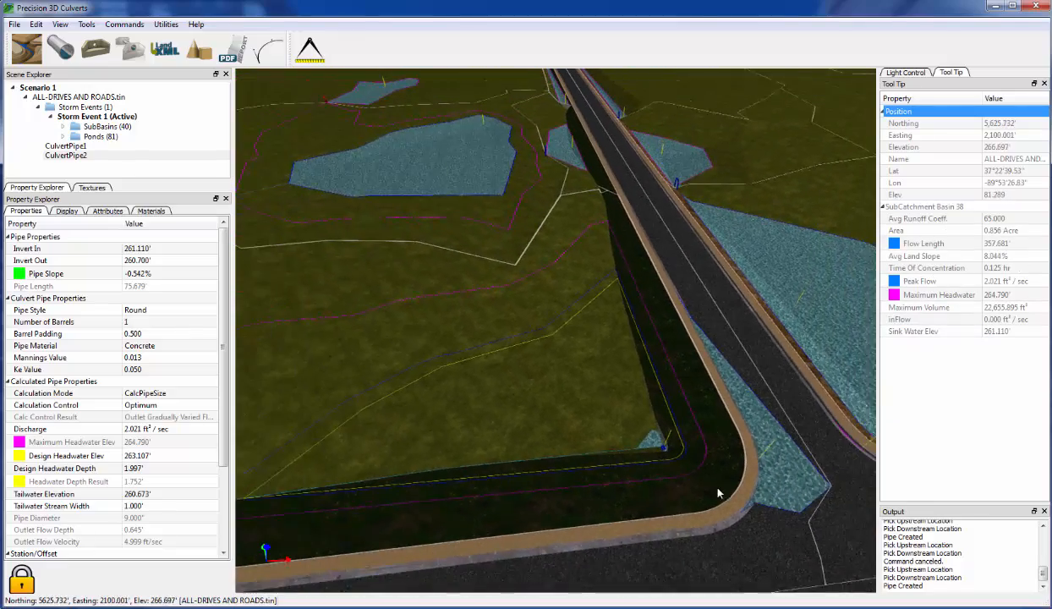
middle_click_drag(780, 522, 782, 492)
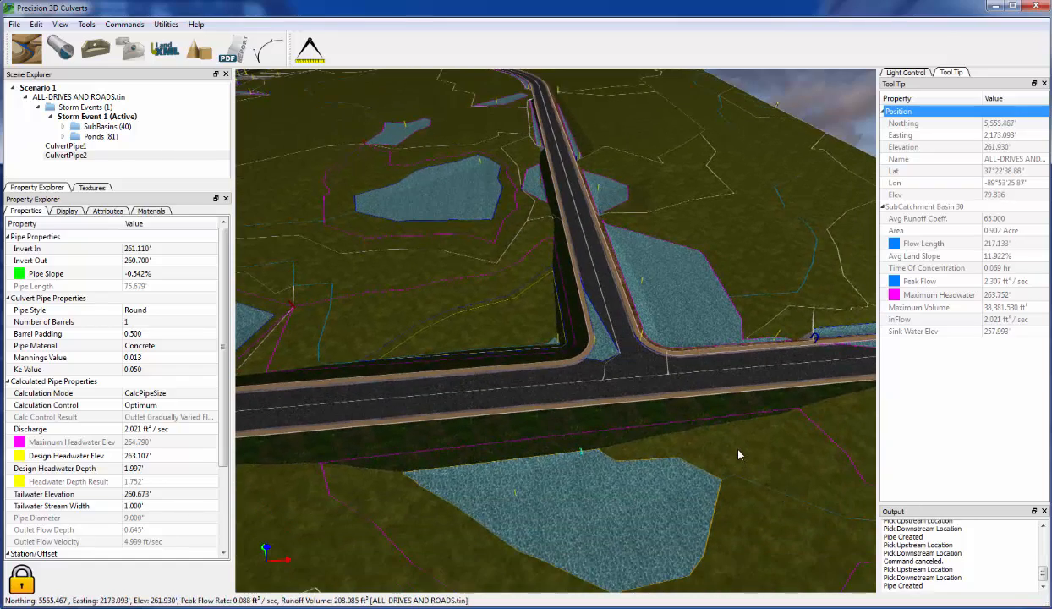
middle_click_drag(738, 454, 635, 519)
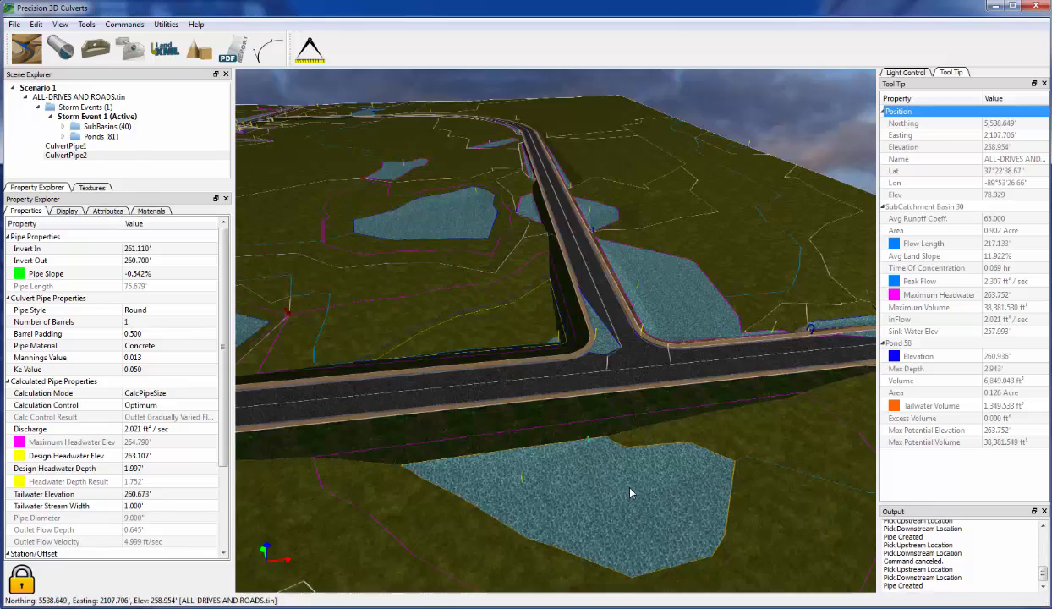
scroll(629, 498, "up", 2)
scroll(630, 498, "up", 2)
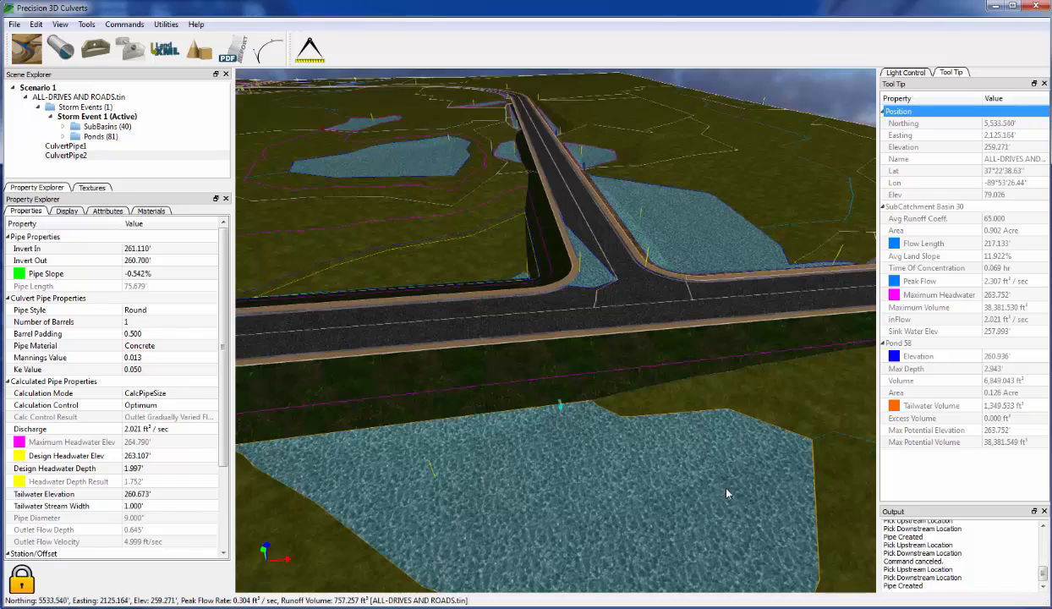
mouse_move(762, 487)
middle_mouse_down()
mouse_move(785, 485)
mouse_move(787, 434)
middle_mouse_up()
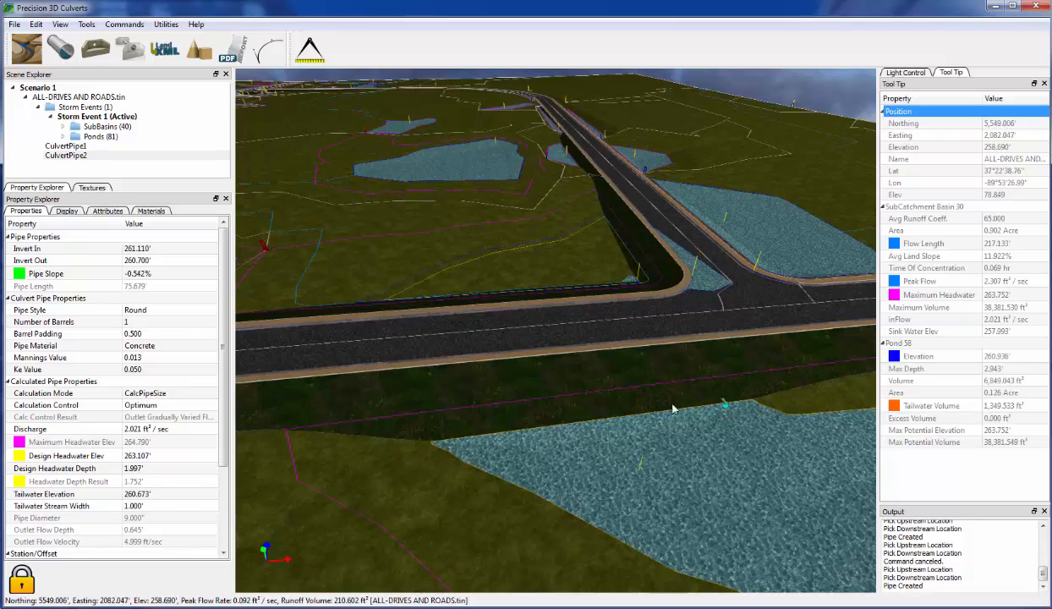
scroll(575, 265, "up", 5)
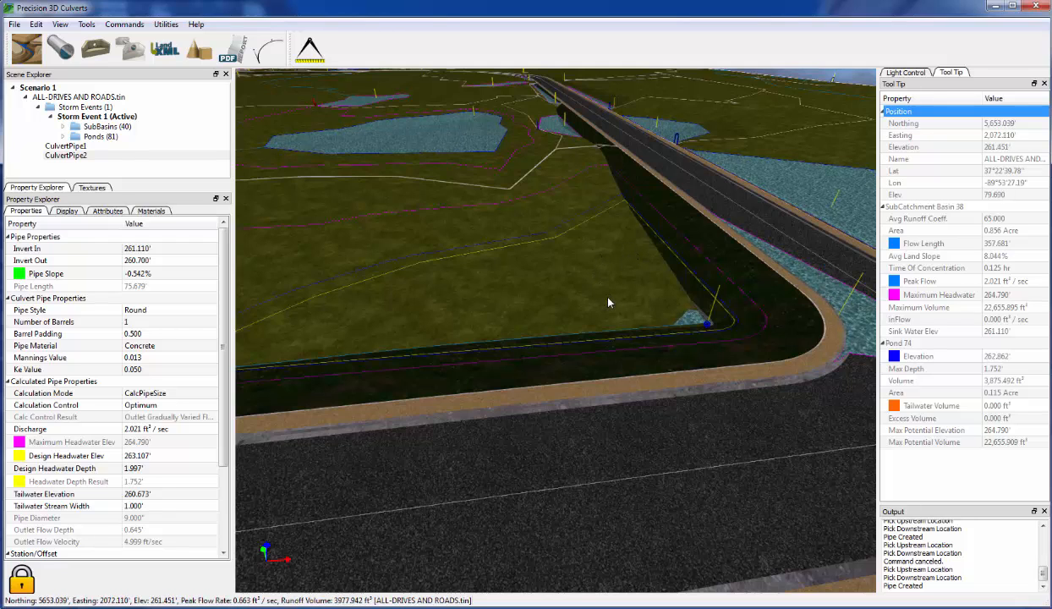
middle_click_drag(671, 296, 761, 362)
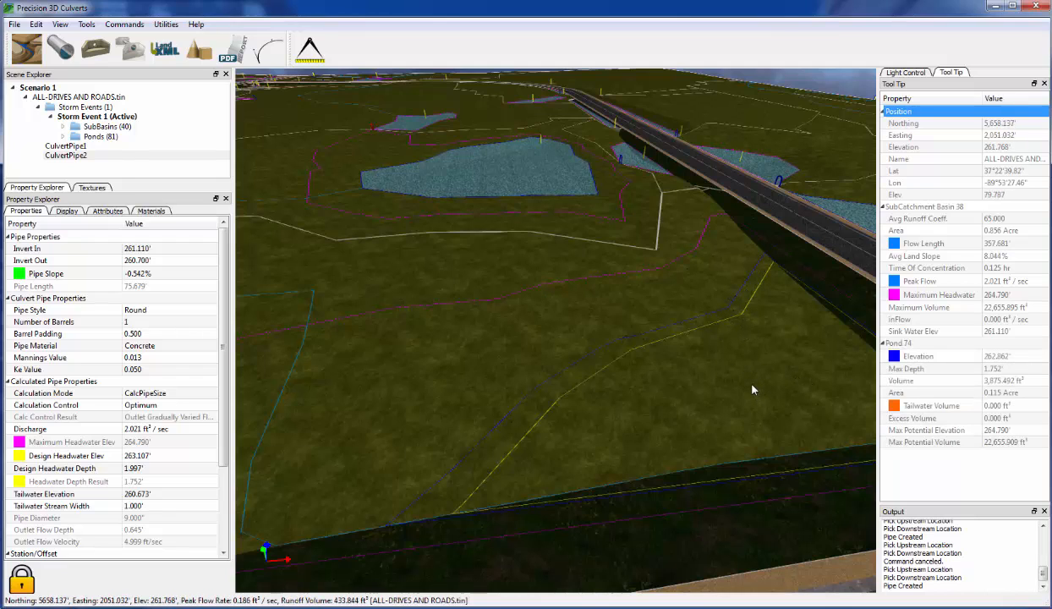
- Zoom and orbit to frame the T-junction with the large pond in the foreground
scroll(720, 358, "up", 5)
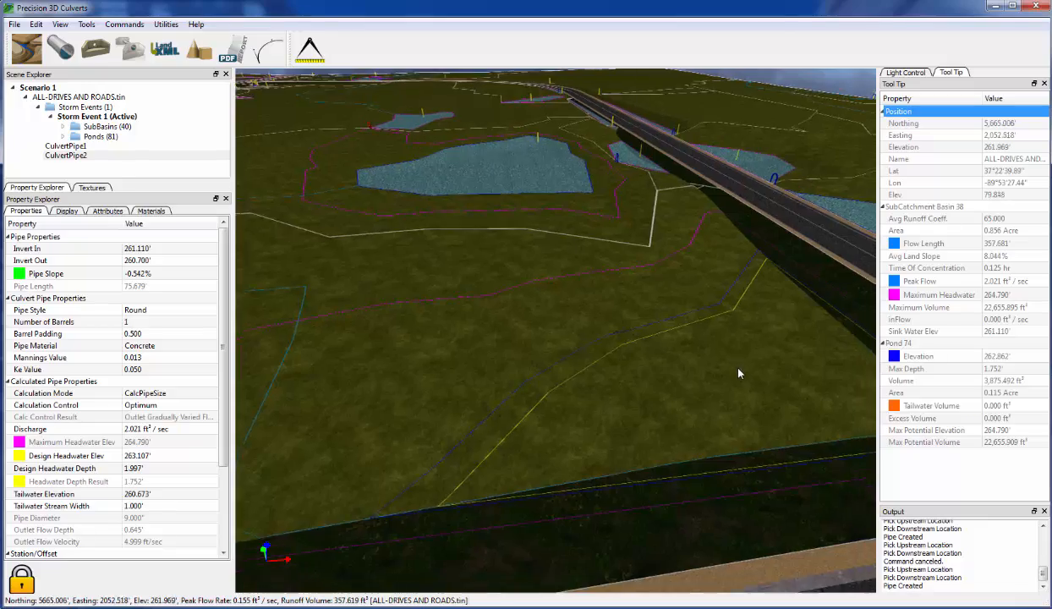
scroll(728, 448, "down", 6)
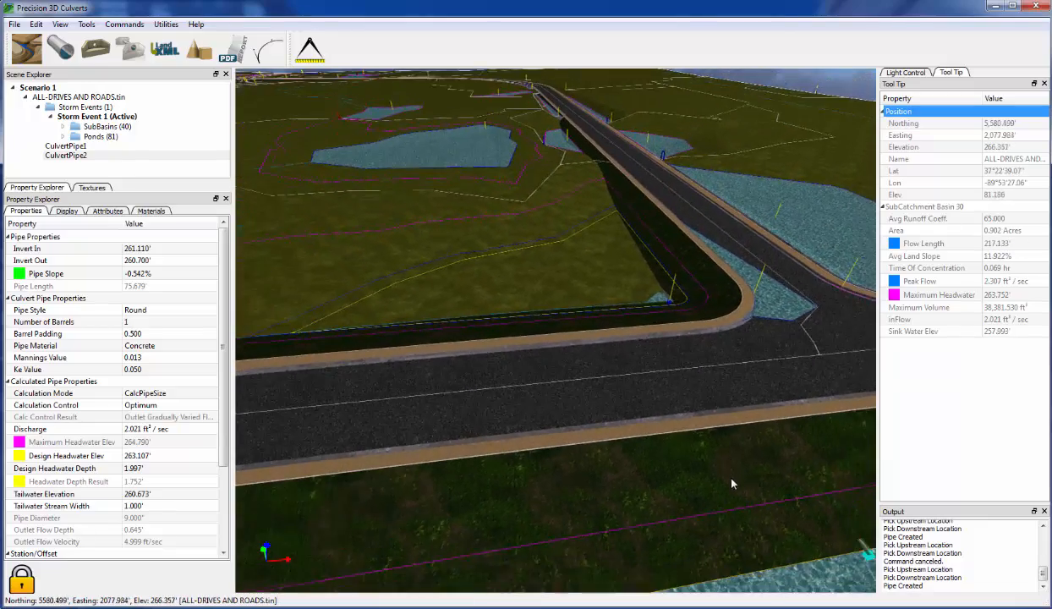
scroll(744, 497, "down", 5)
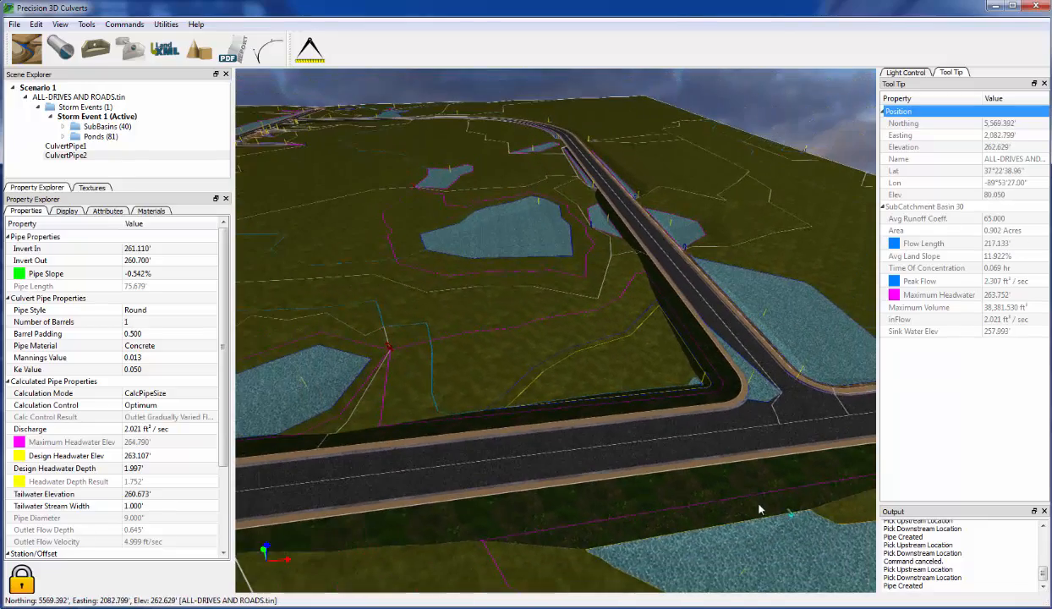
scroll(731, 505, "up", 3)
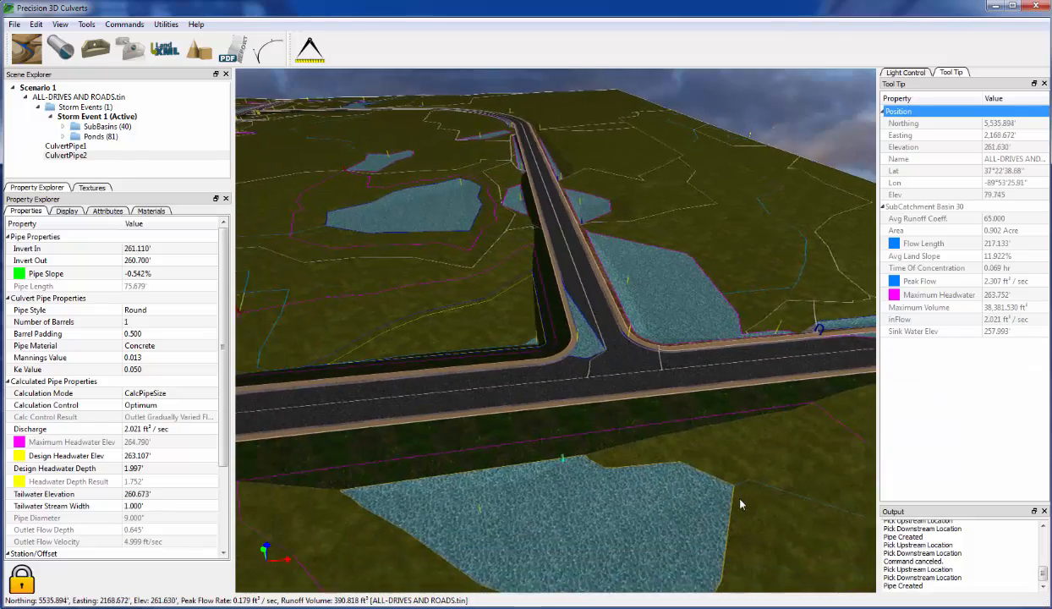
scroll(727, 498, "up", 2)
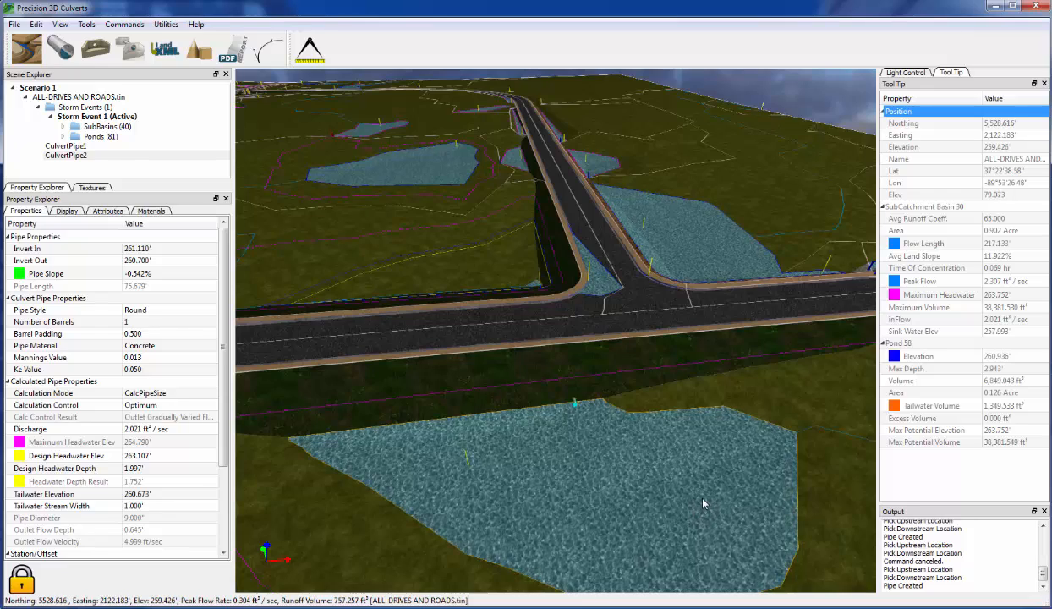
scroll(712, 504, "down", 4)
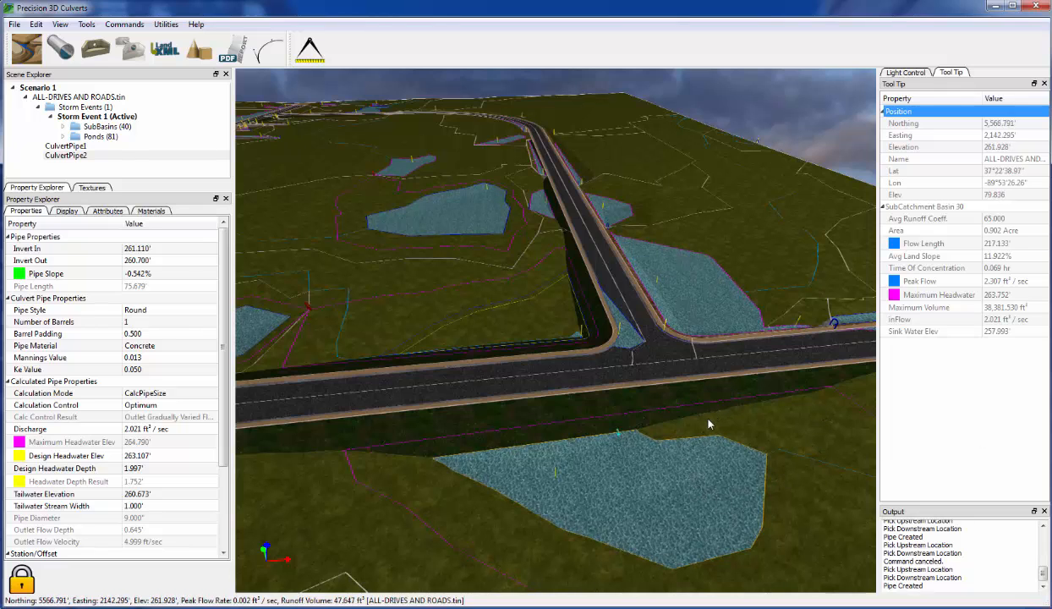
middle_click_drag(711, 423, 680, 396)
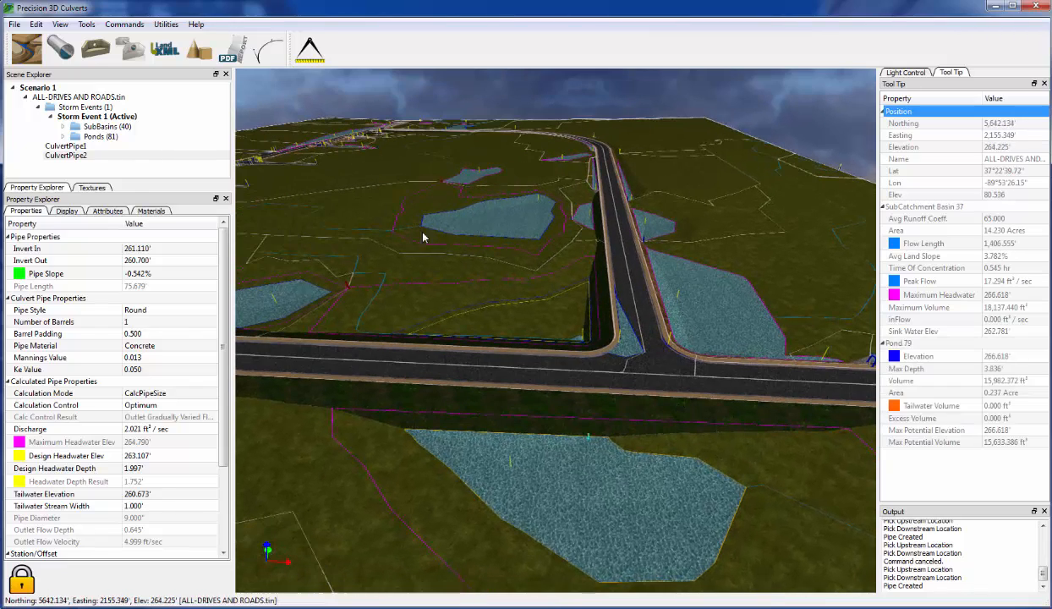
- Create CulvertPipe3 from beside the junction down to the large pond
left_click(61, 56)
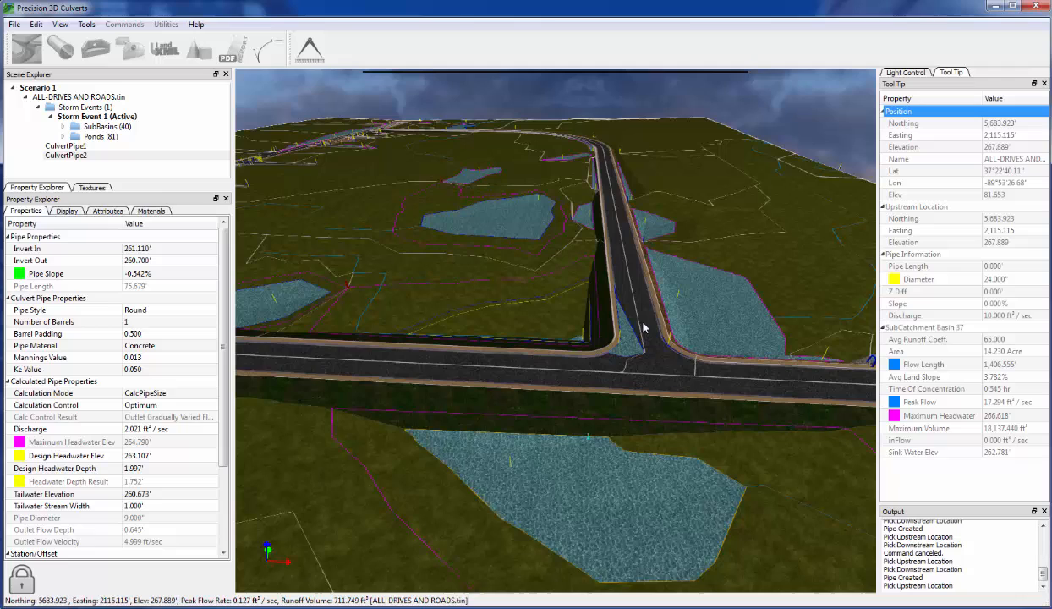
left_click(694, 346)
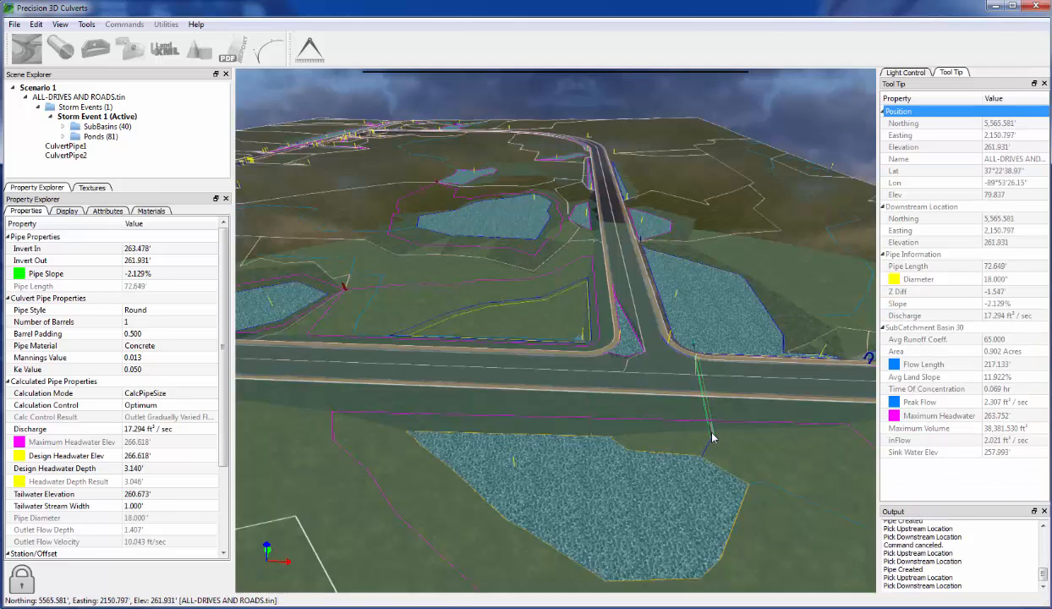
left_click(716, 443)
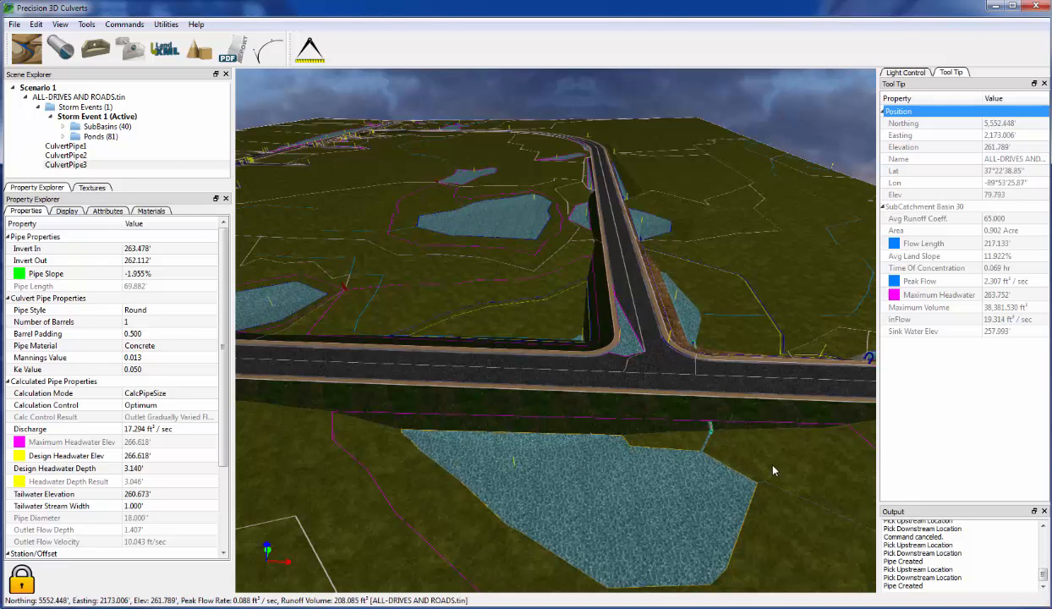
middle_click_drag(648, 507, 666, 505)
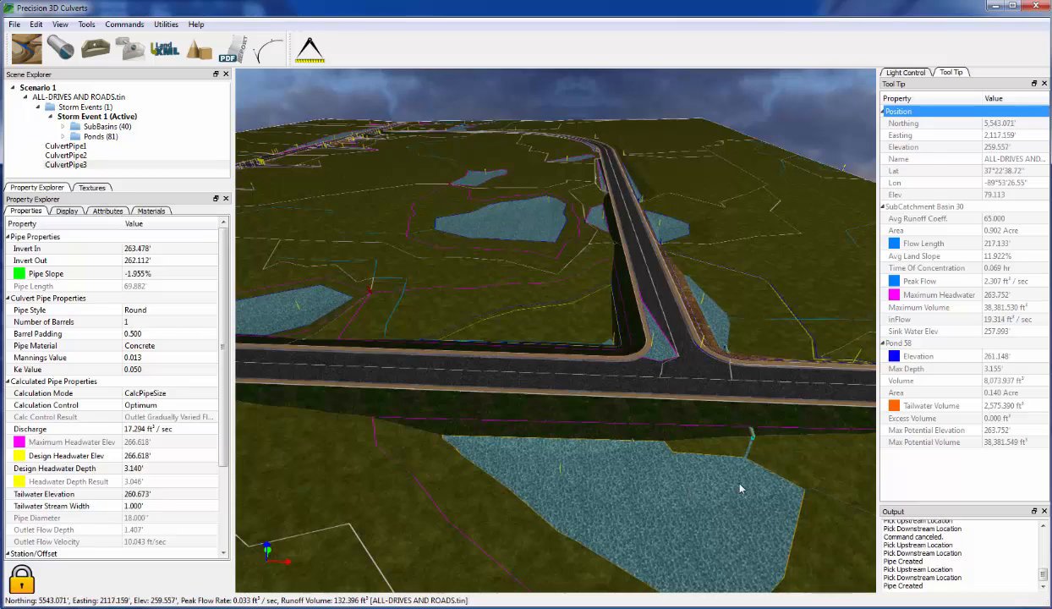
middle_click_drag(765, 405, 615, 457)
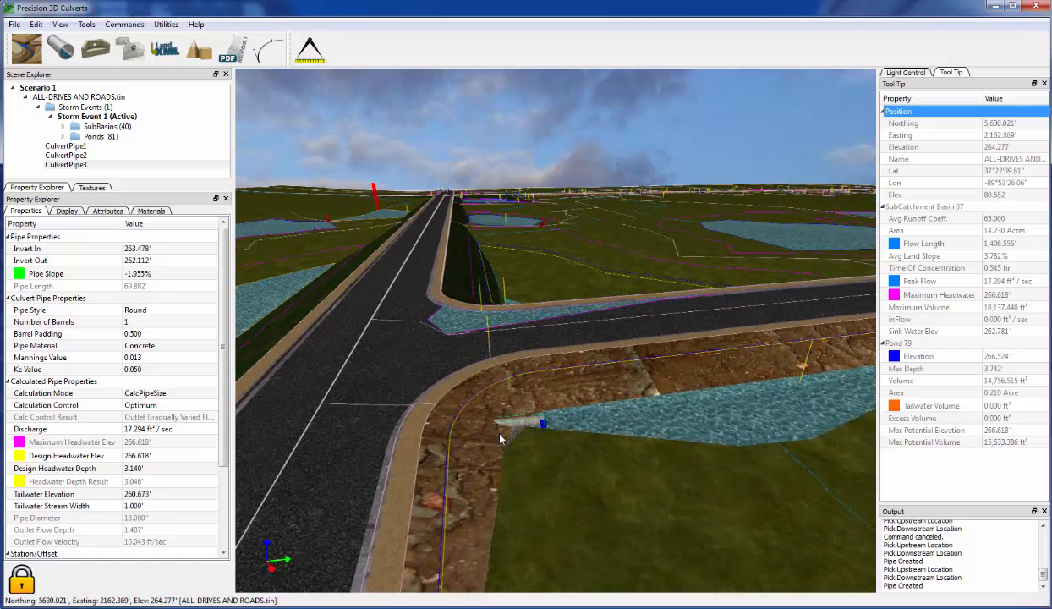
middle_click_drag(559, 474, 831, 302)
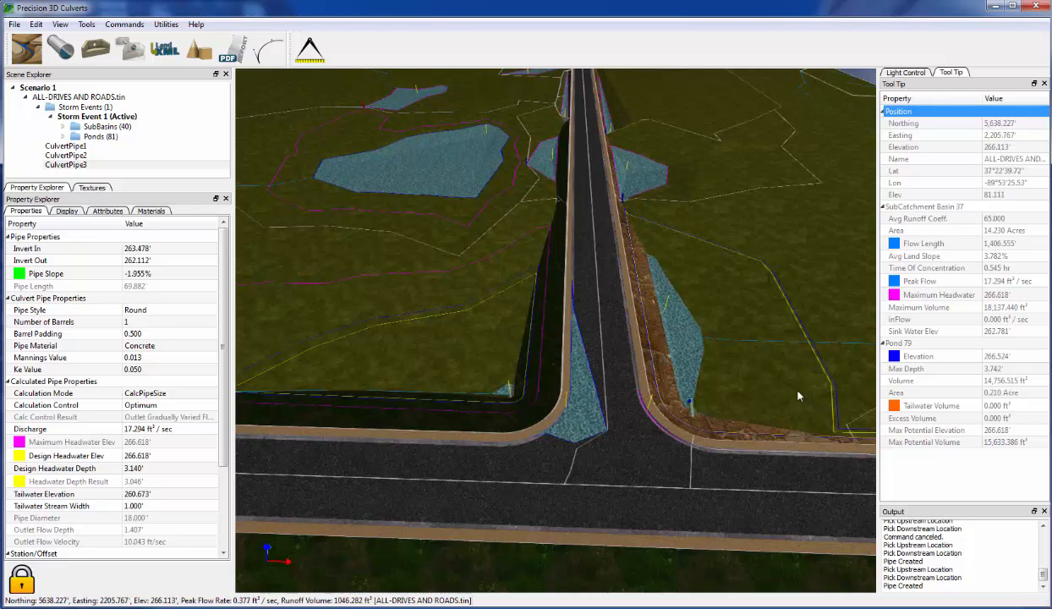
middle_click_drag(769, 379, 823, 402)
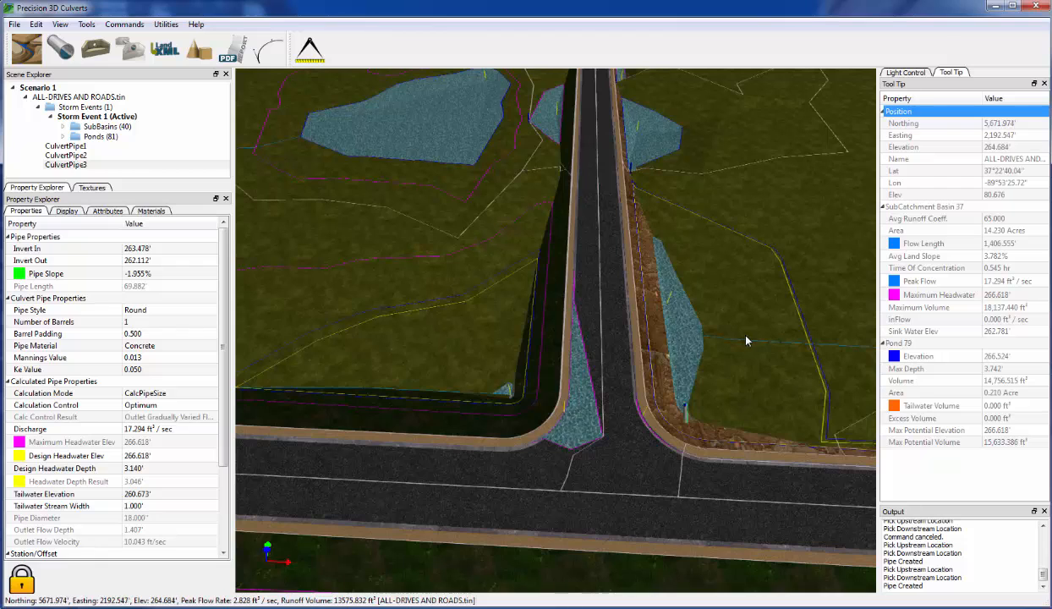
scroll(755, 350, "down", 3)
scroll(757, 348, "down", 1)
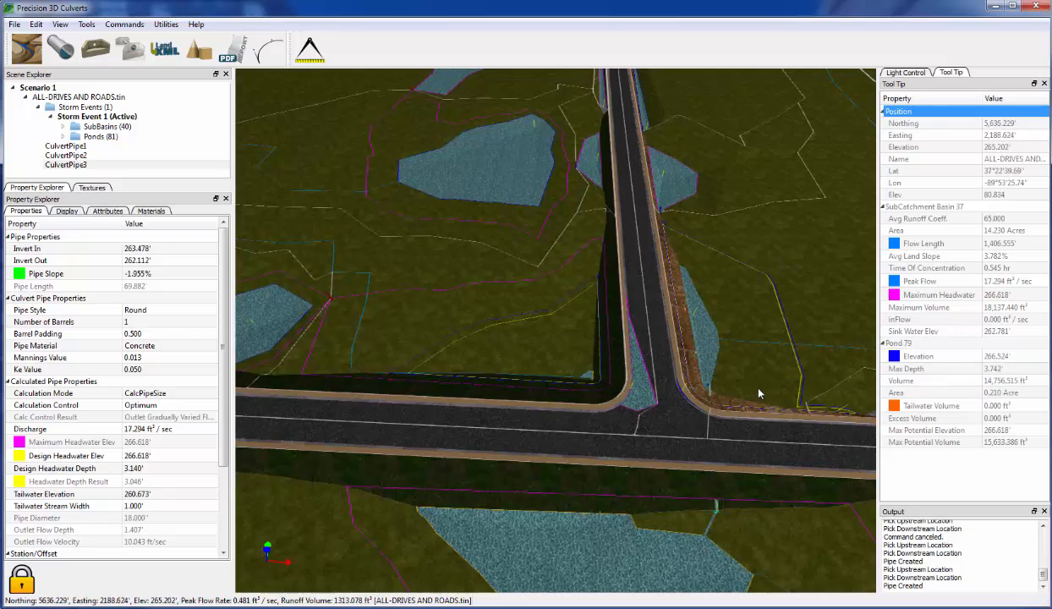
middle_click_drag(761, 350, 742, 321)
scroll(745, 382, "up", 2)
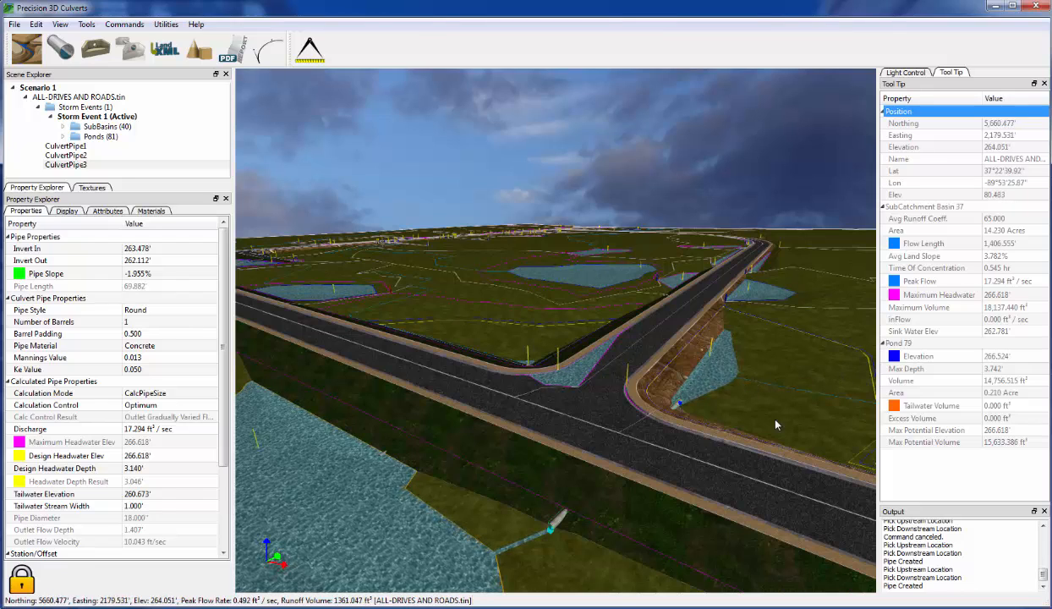
middle_click_drag(784, 411, 674, 419)
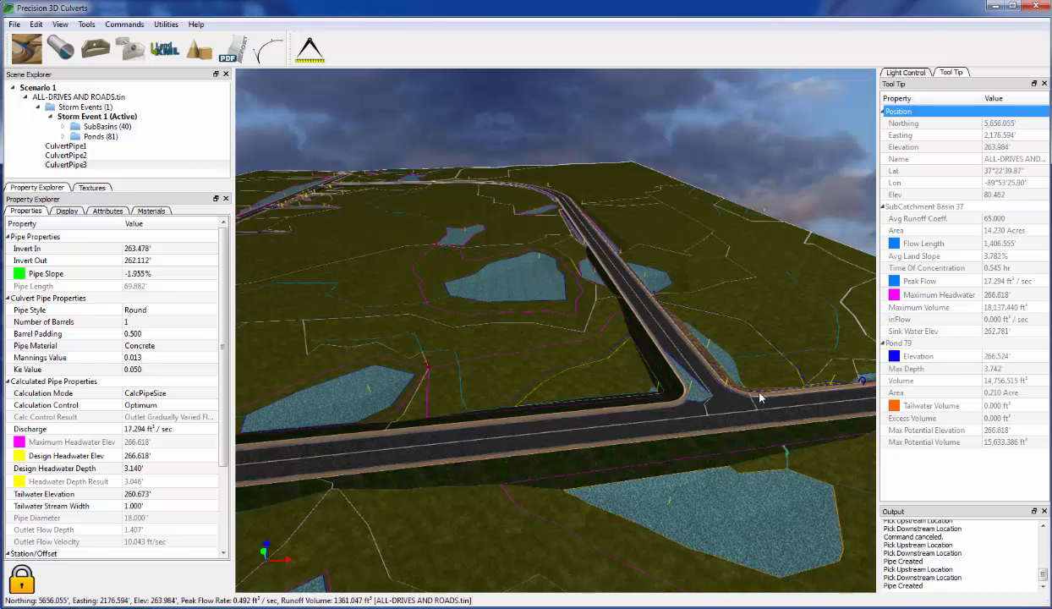
scroll(763, 438, "up", 5)
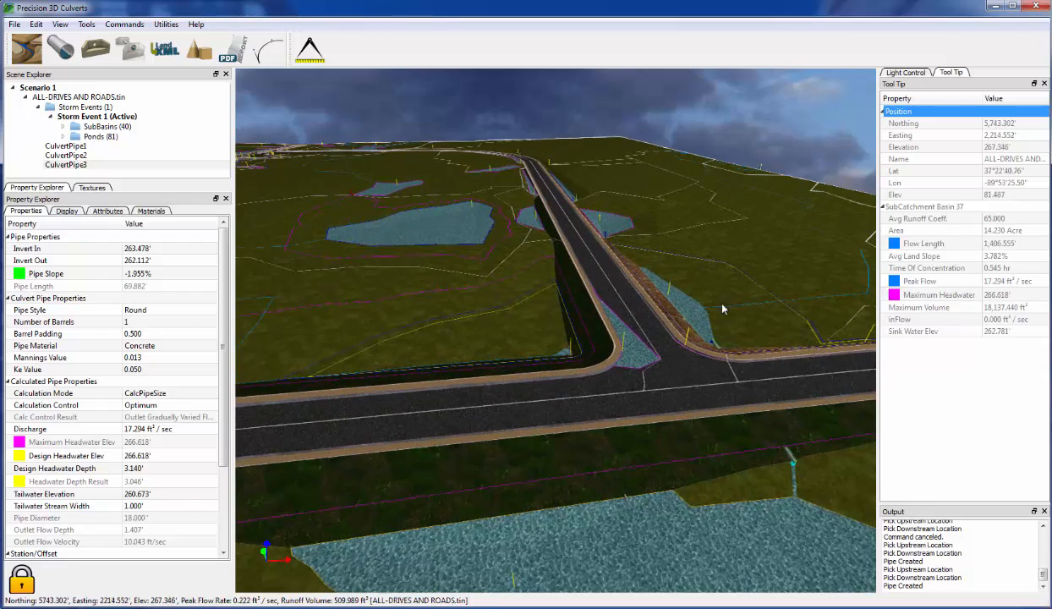
scroll(721, 339, "up", 2)
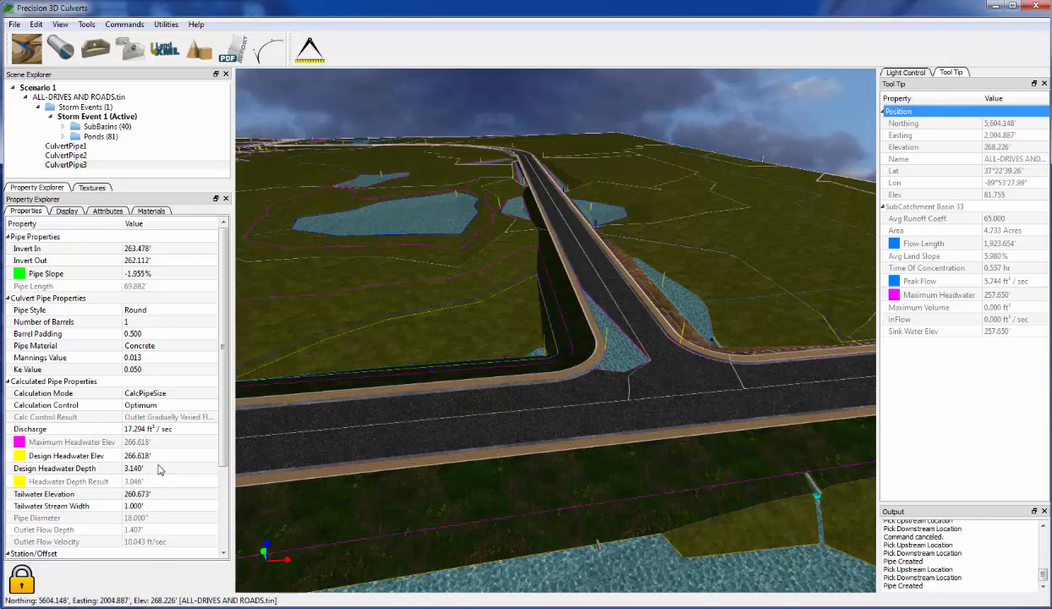
scroll(812, 469, "up", 5)
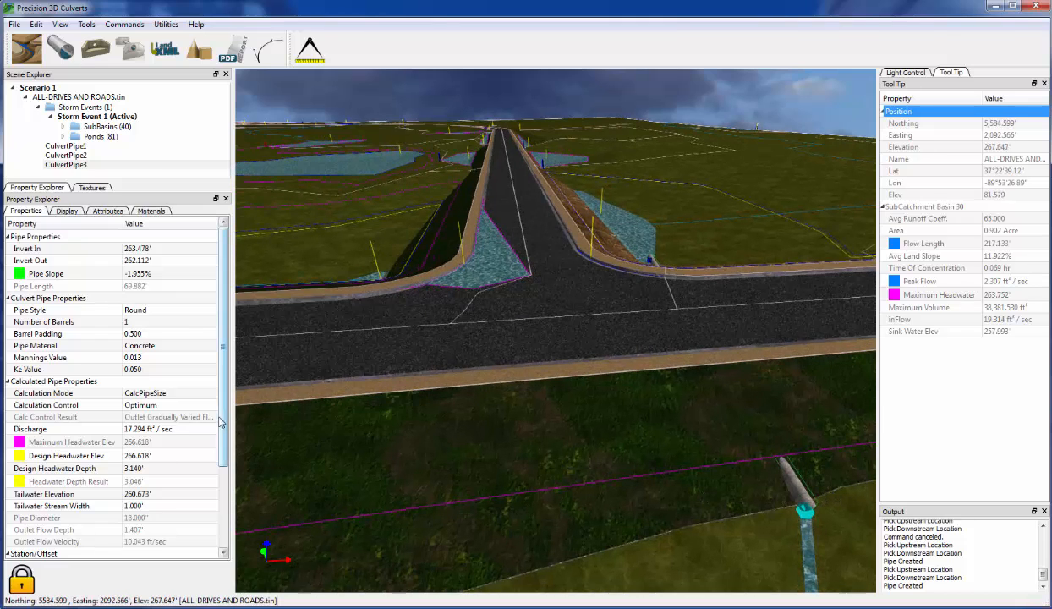
- Leave Calculation Mode on CalcPipeSize and set Pipe Material to Corrugated Metal
left_click(161, 395)
left_click(161, 394)
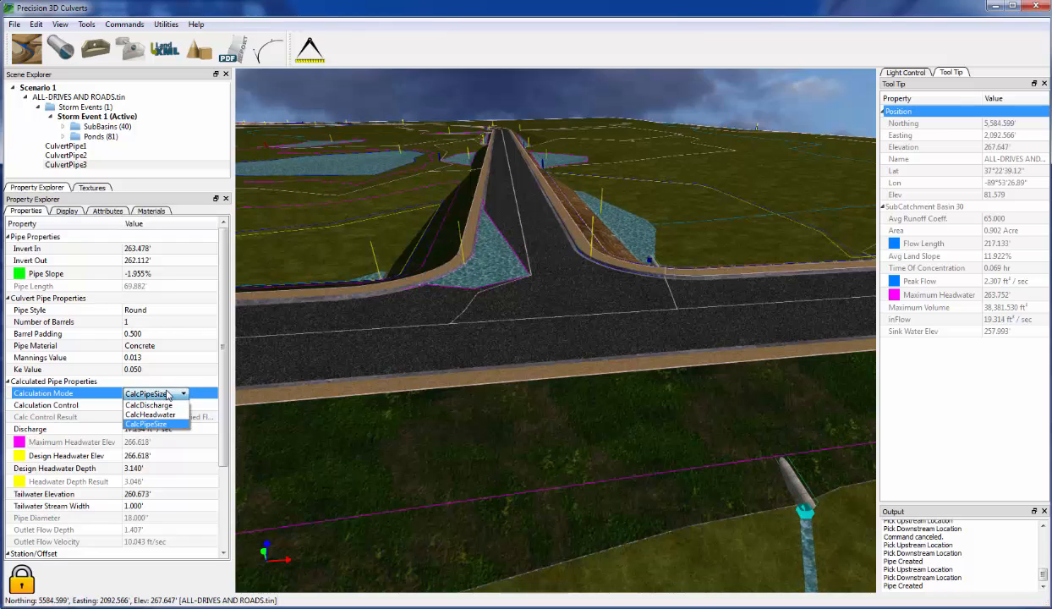
left_click(166, 395)
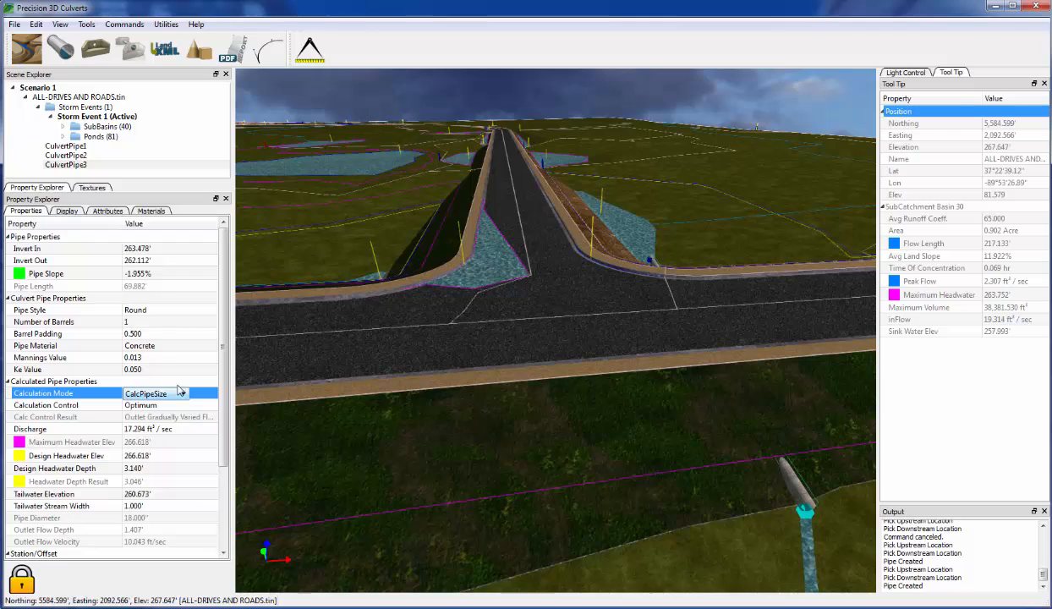
left_click(164, 357)
left_click(161, 347)
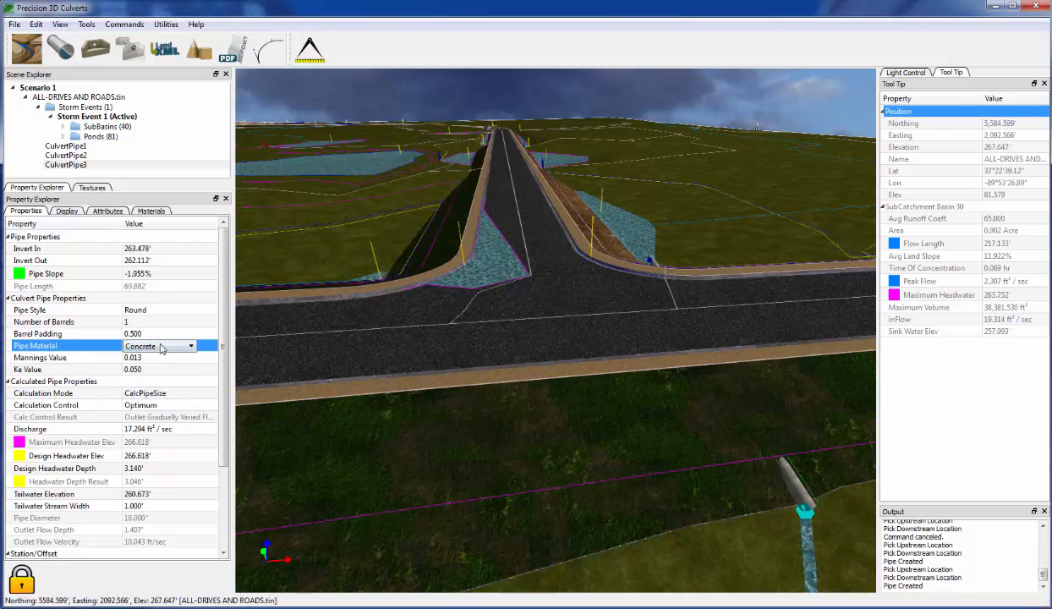
left_click(162, 348)
left_click(159, 366)
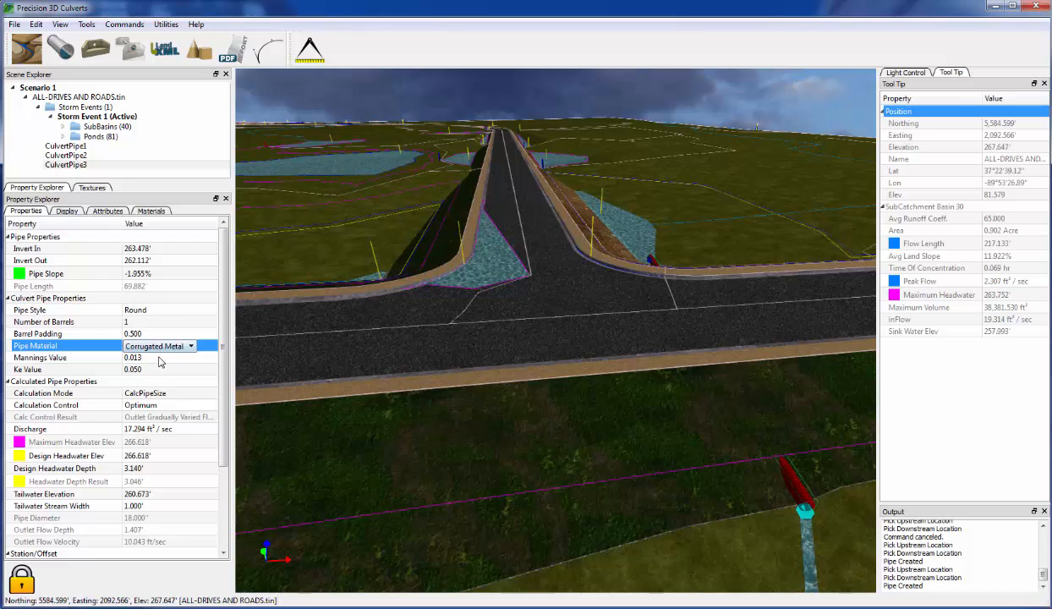
- Enter 0.025 as CulvertPipe3's Mannings Value in Property Explorer
left_click(158, 358)
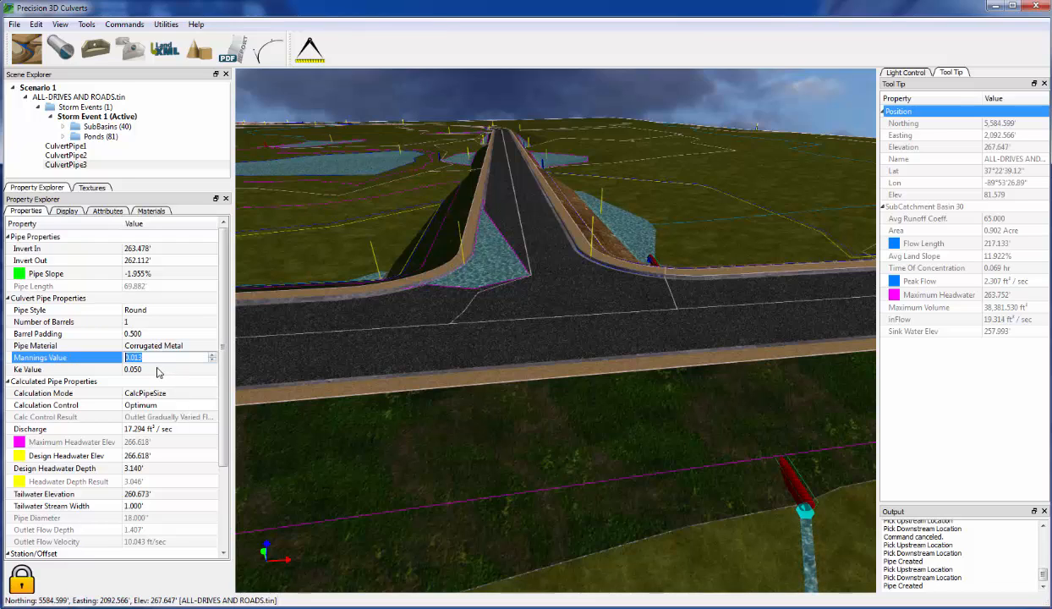
type("0.")
left_click(159, 370)
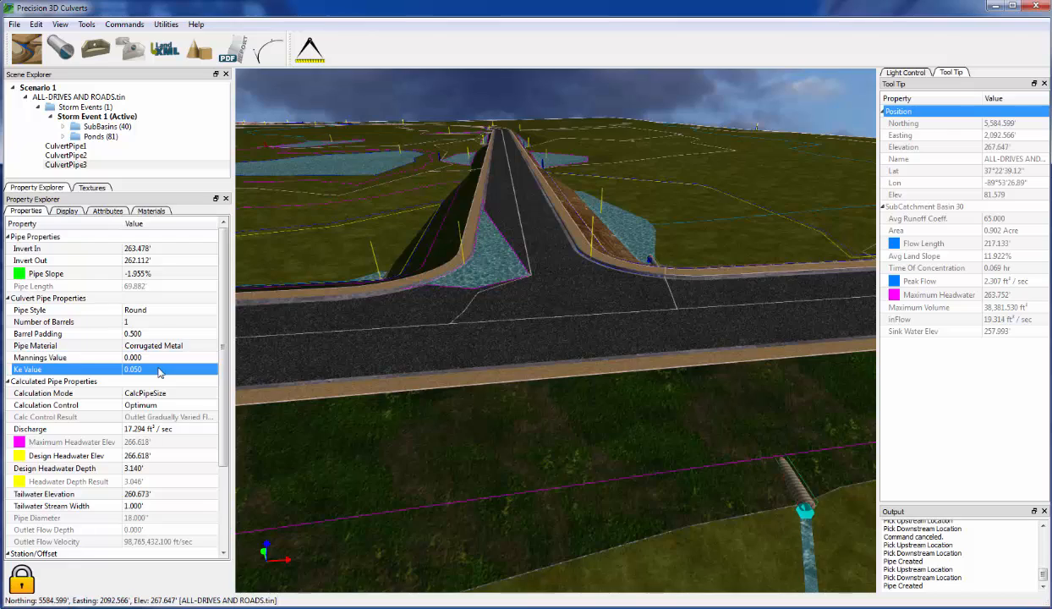
left_click(157, 356)
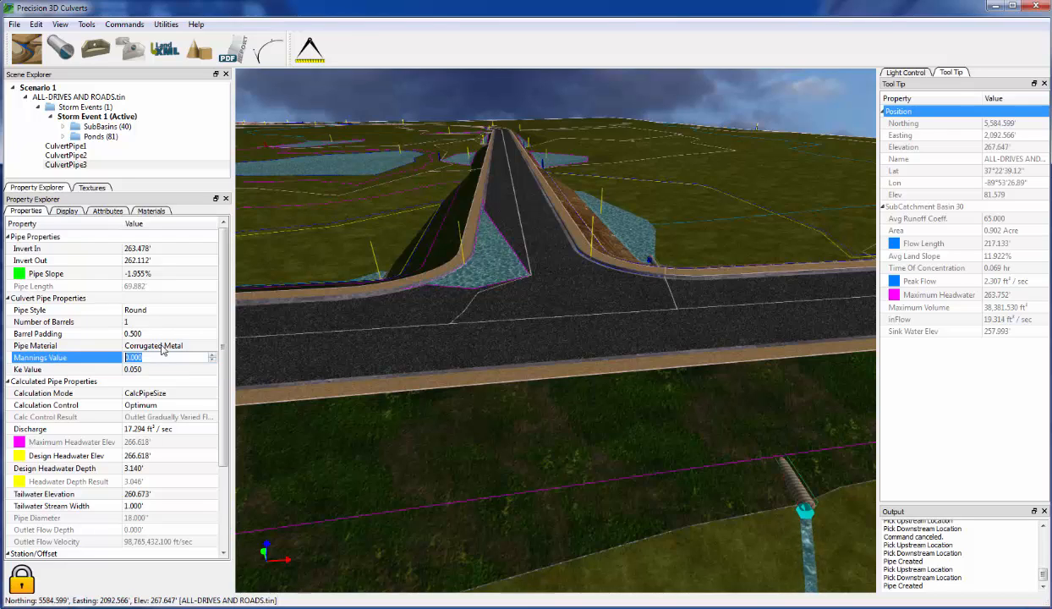
type("0.0")
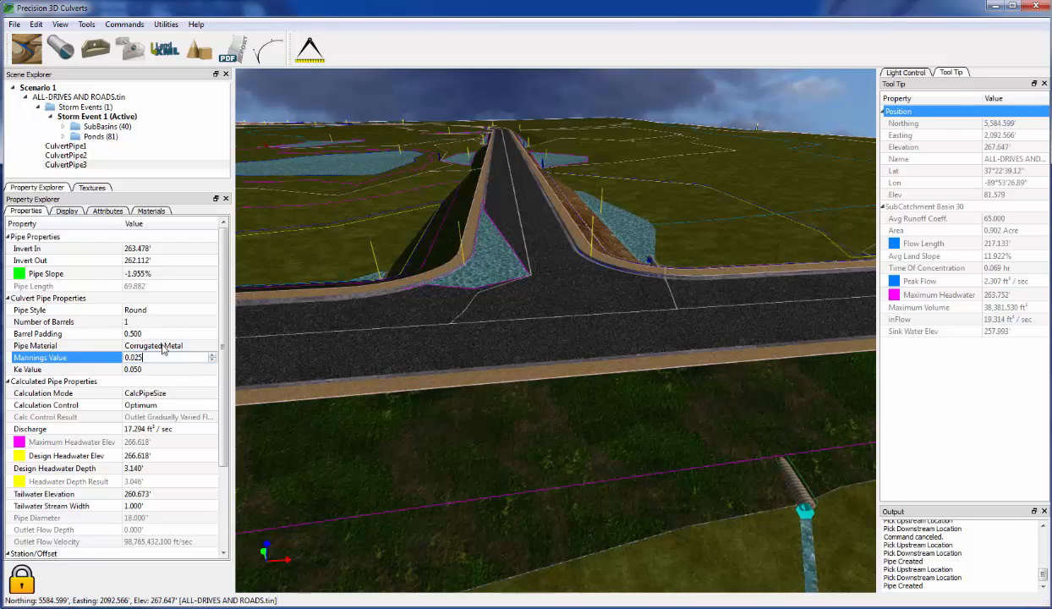
key("Return")
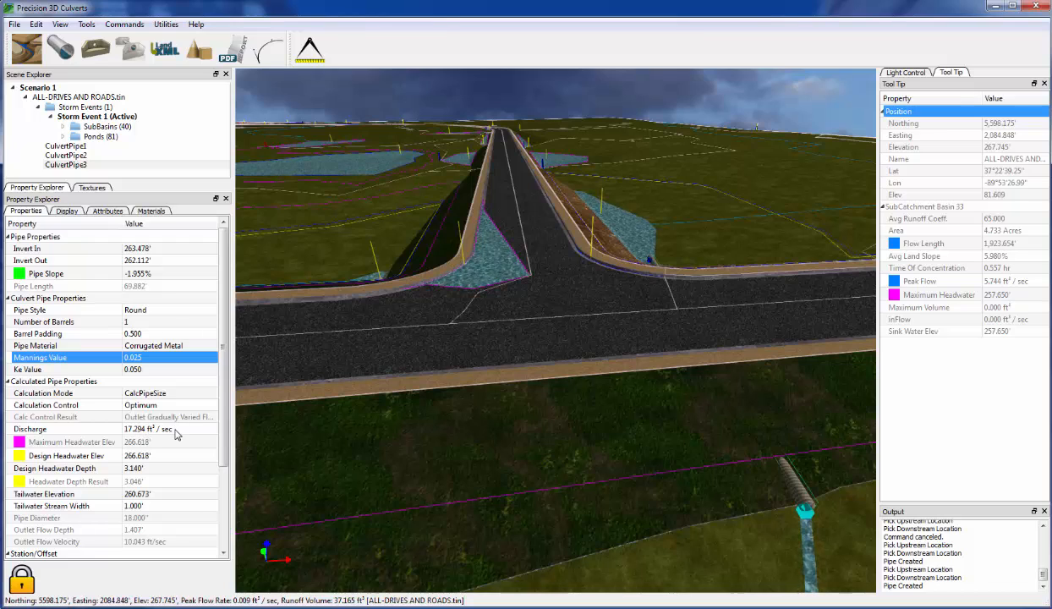
- Set CulvertPipe3's discharge to 15 ft³/sec and inspect the resized 21-inch pipe at the pond
left_click(171, 429)
type("15")
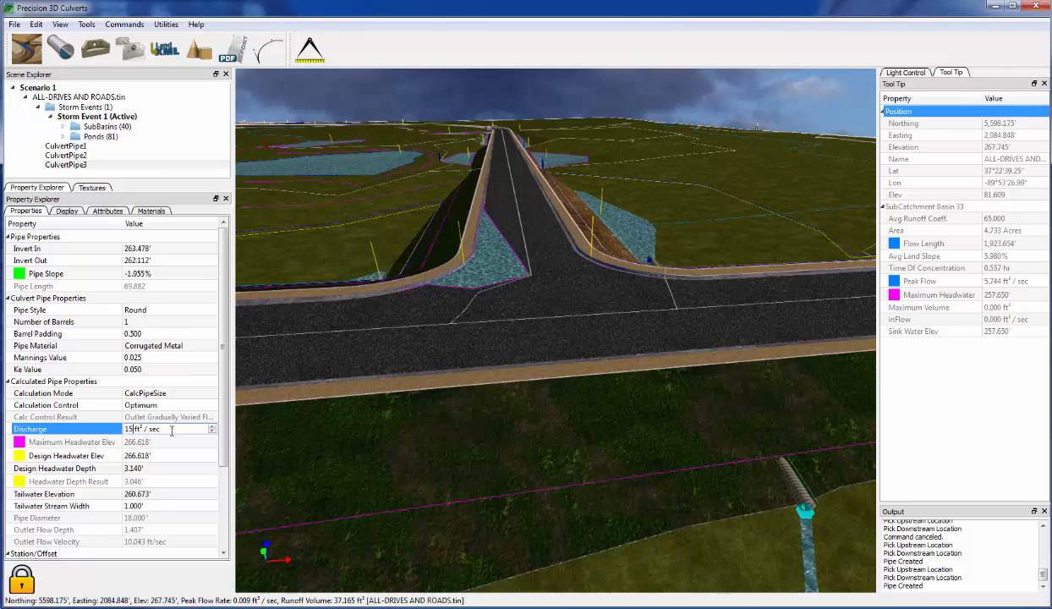
key("Return")
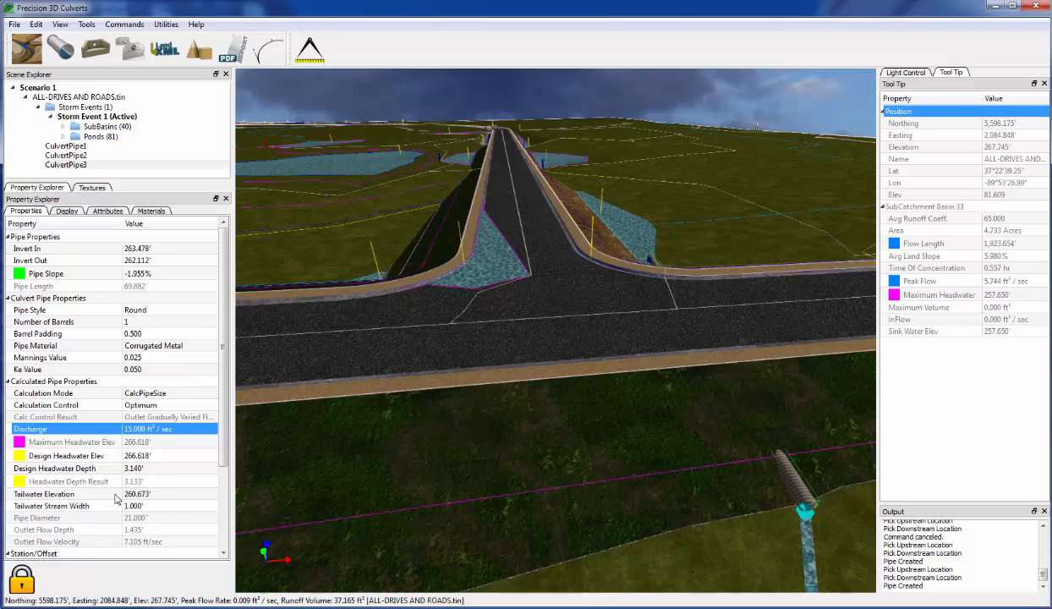
middle_click_drag(631, 303, 577, 470)
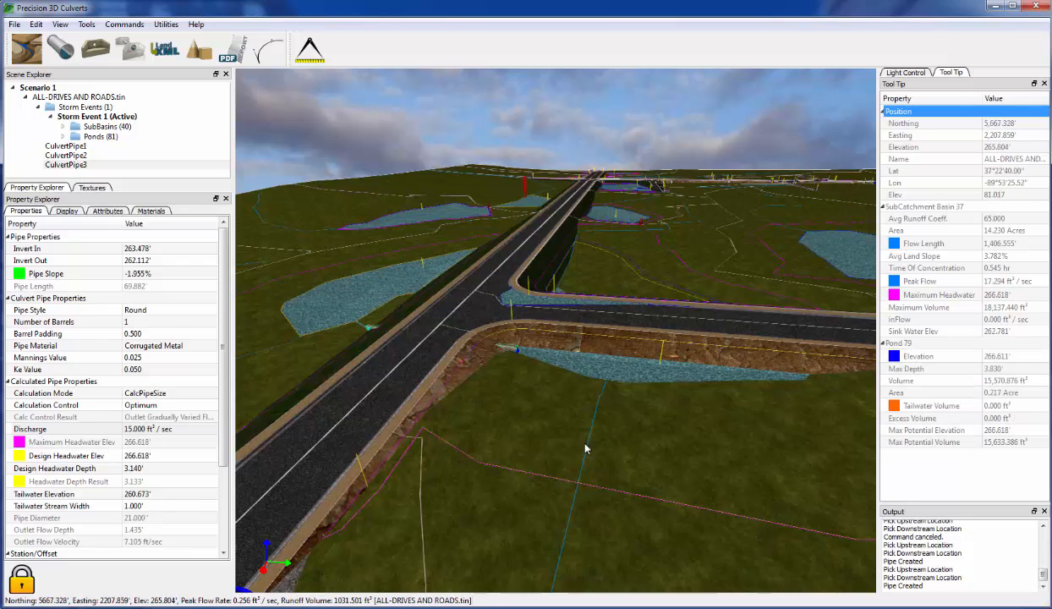
scroll(587, 447, "up", 2)
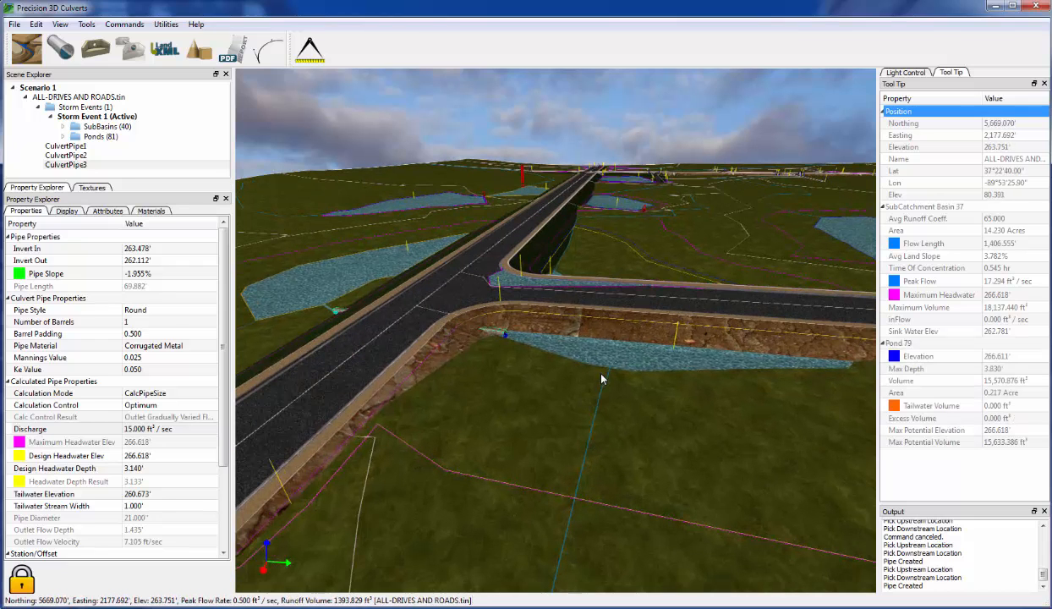
- Set CulvertPipe3's design headwater depth to 2 ft and view the raised pond
left_click(161, 468)
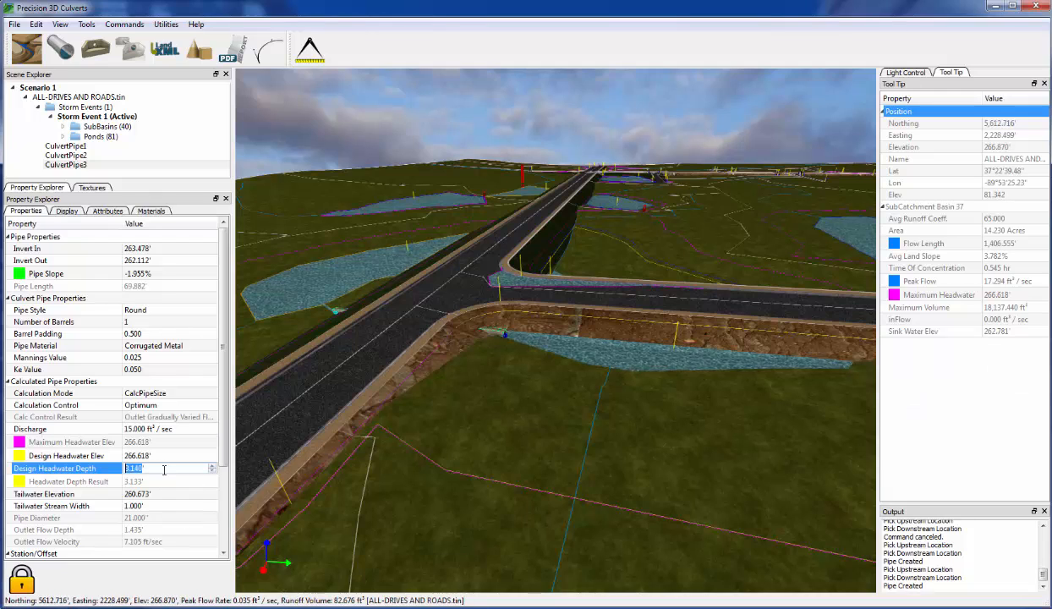
type("2")
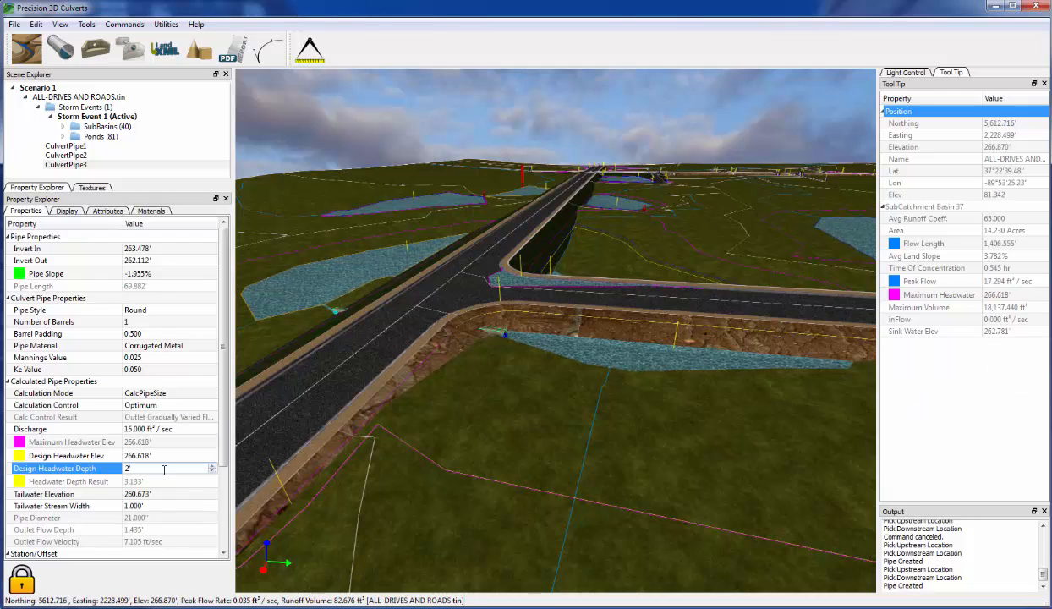
key("Return")
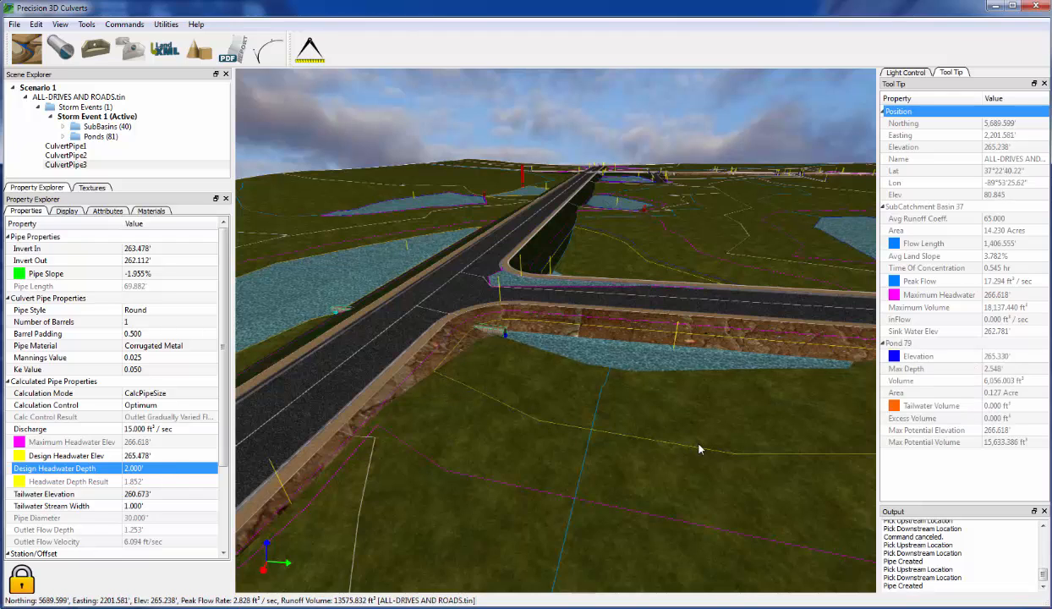
middle_click_drag(709, 424, 737, 414)
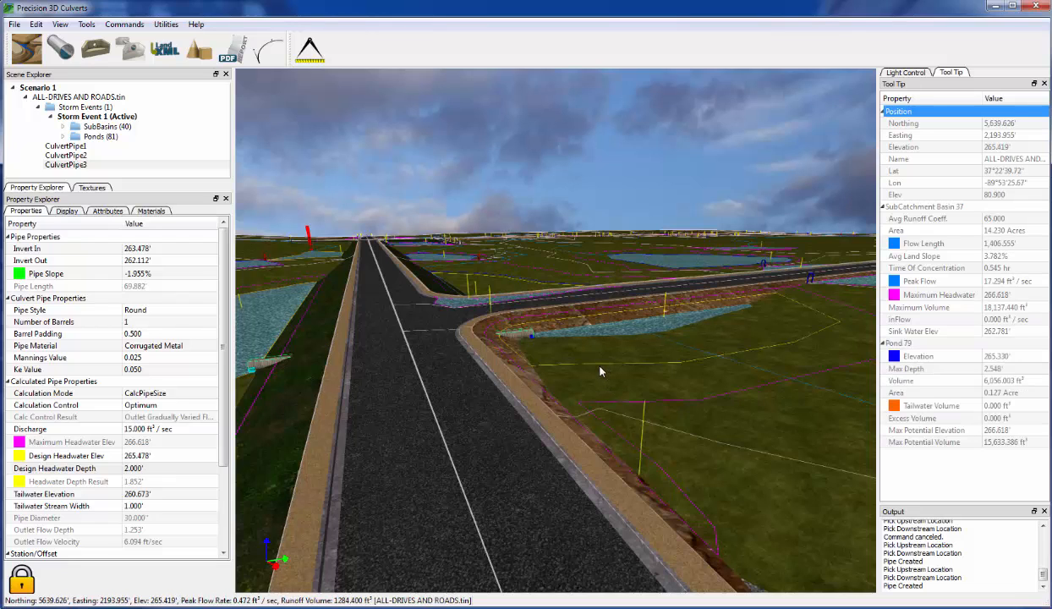
- Lower the design headwater depth to 1 ft, resizing the pipe to 96", and open the Calculation Control choices
left_click(156, 469)
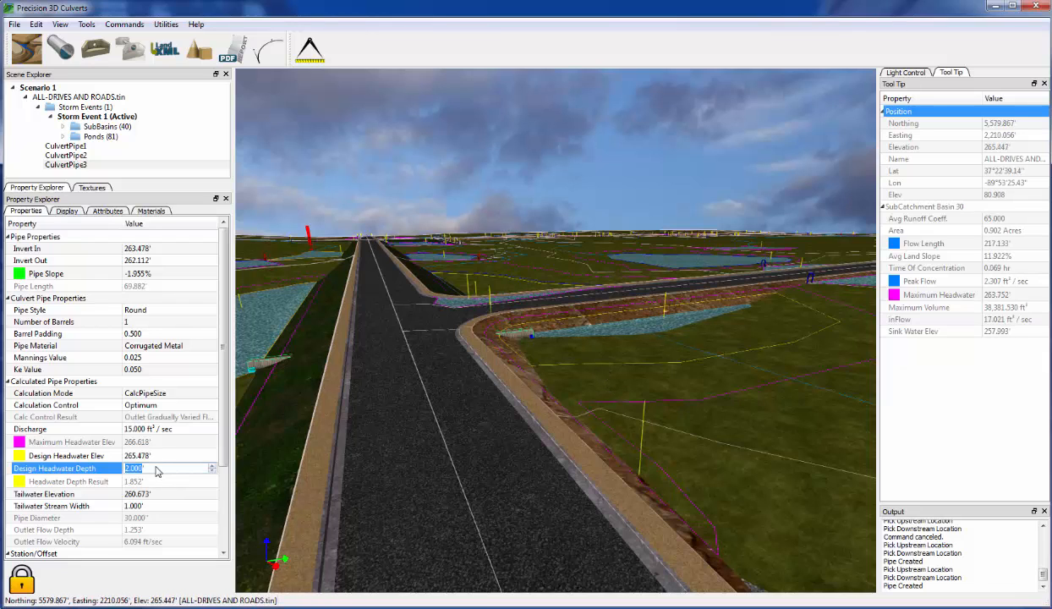
type("3")
key("BackSpace")
type("1")
key("Return")
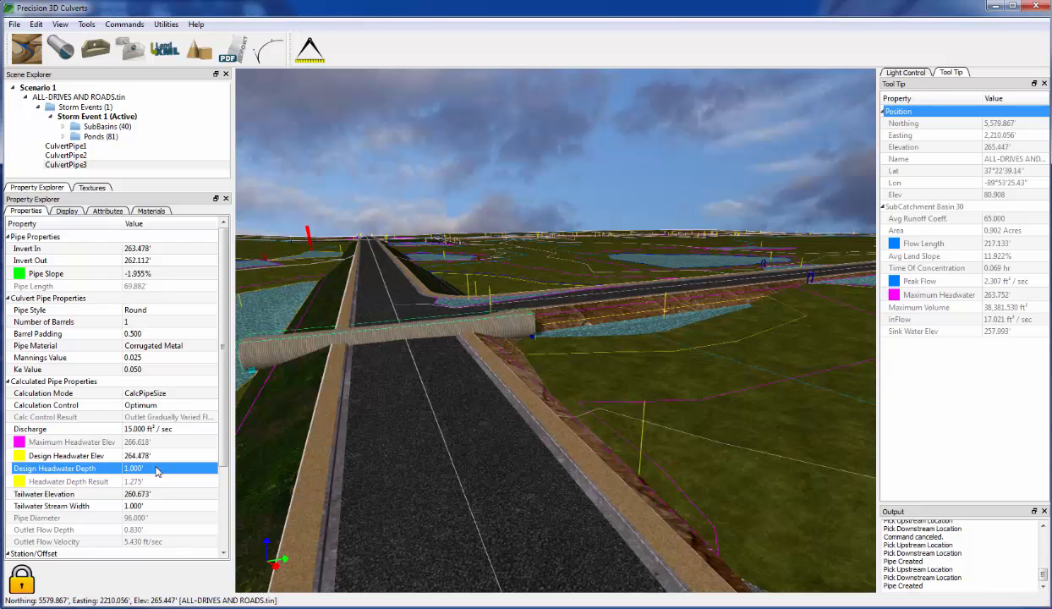
left_click(161, 405)
left_click(161, 405)
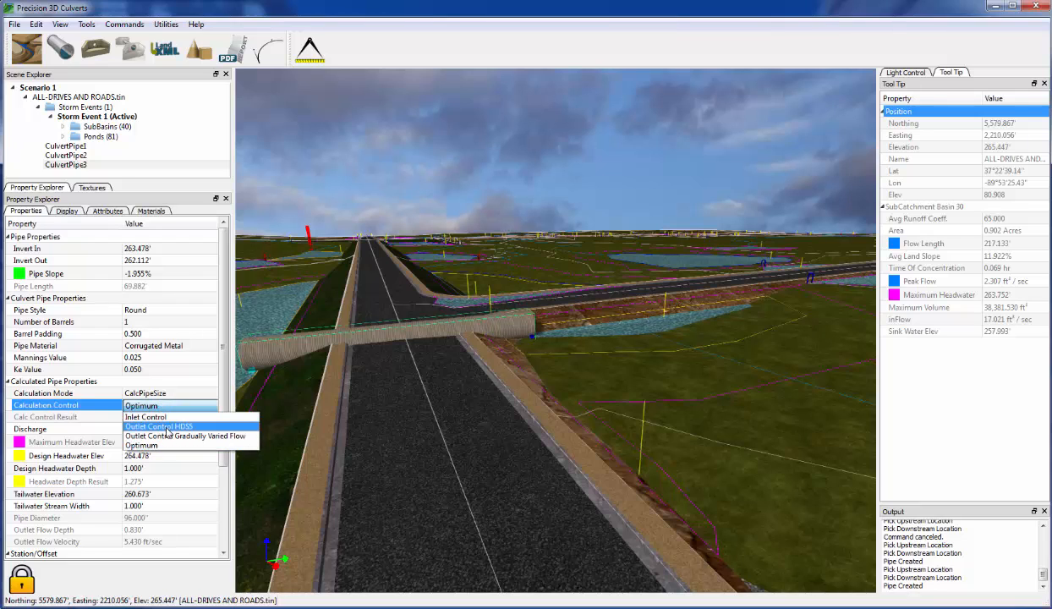
- Choose Outlet Control HDS5 so CulvertPipe3 shrinks to a 24" pipe, and orbit around the junction
left_click(168, 427)
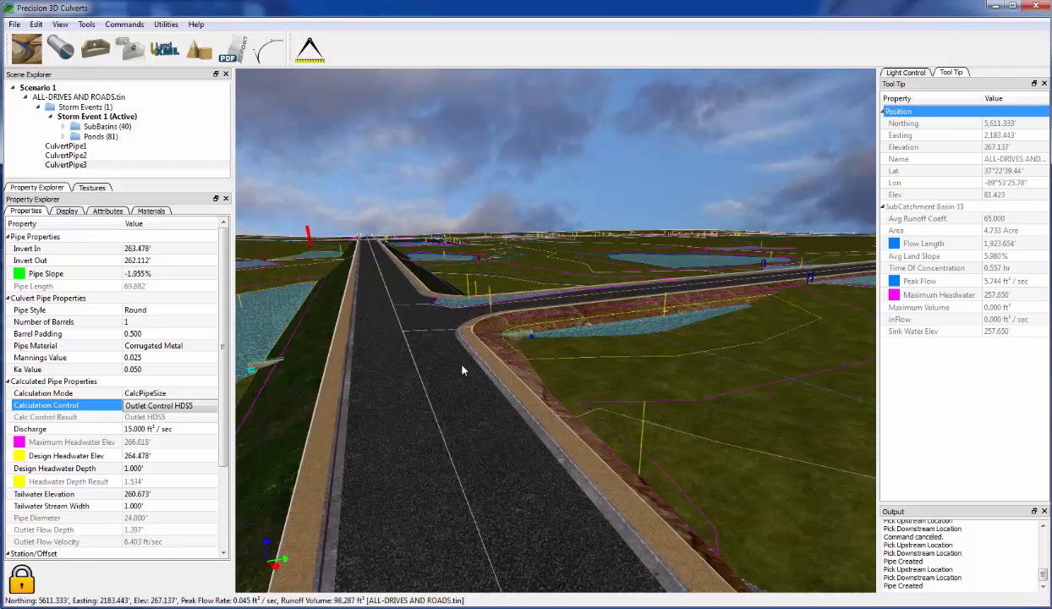
mouse_move(462, 364)
middle_mouse_down()
mouse_move(437, 378)
mouse_move(456, 380)
middle_mouse_up()
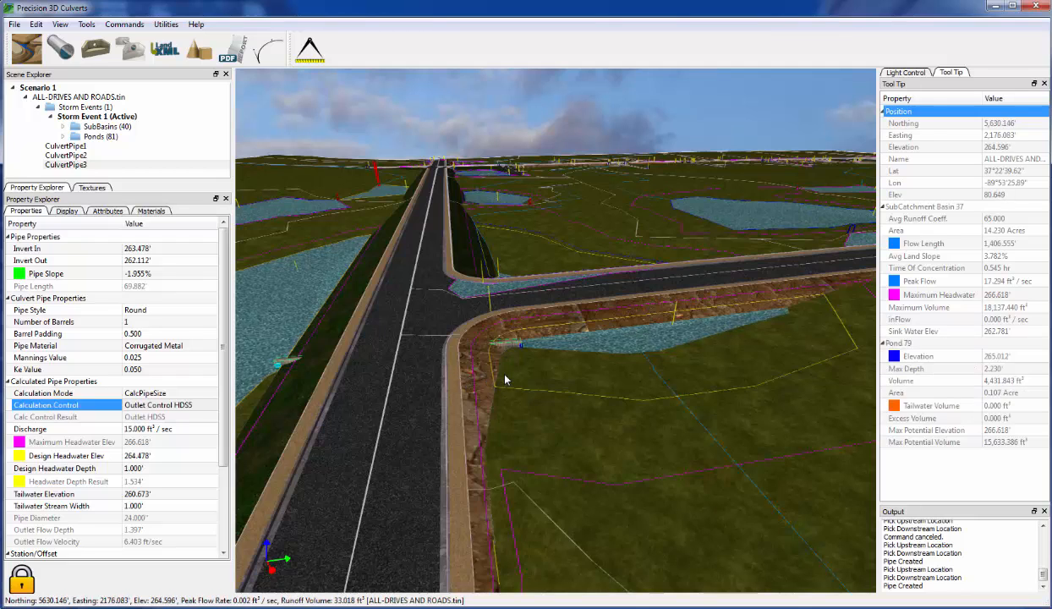
- Set the design headwater depth to 0.5 ft, then to 1.5 ft, lifting the elevation to 264.978'
left_click(158, 468)
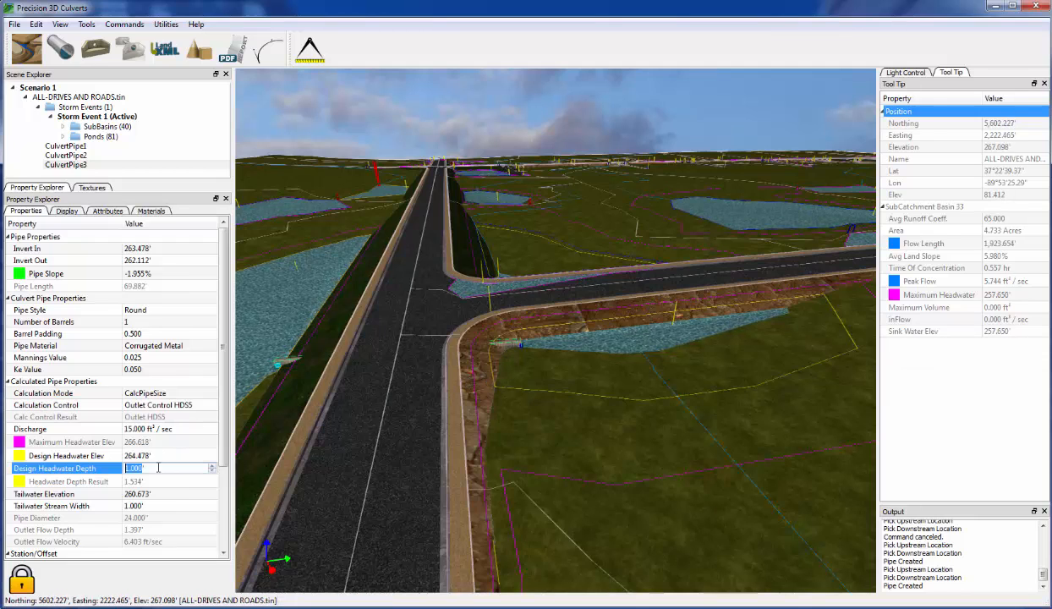
type("0.5")
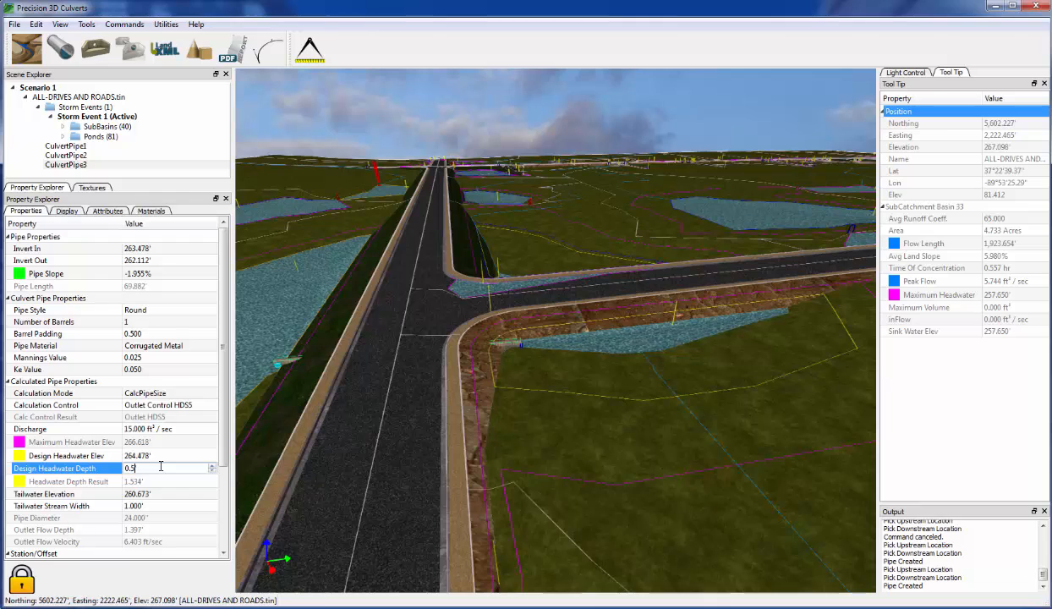
key("Return")
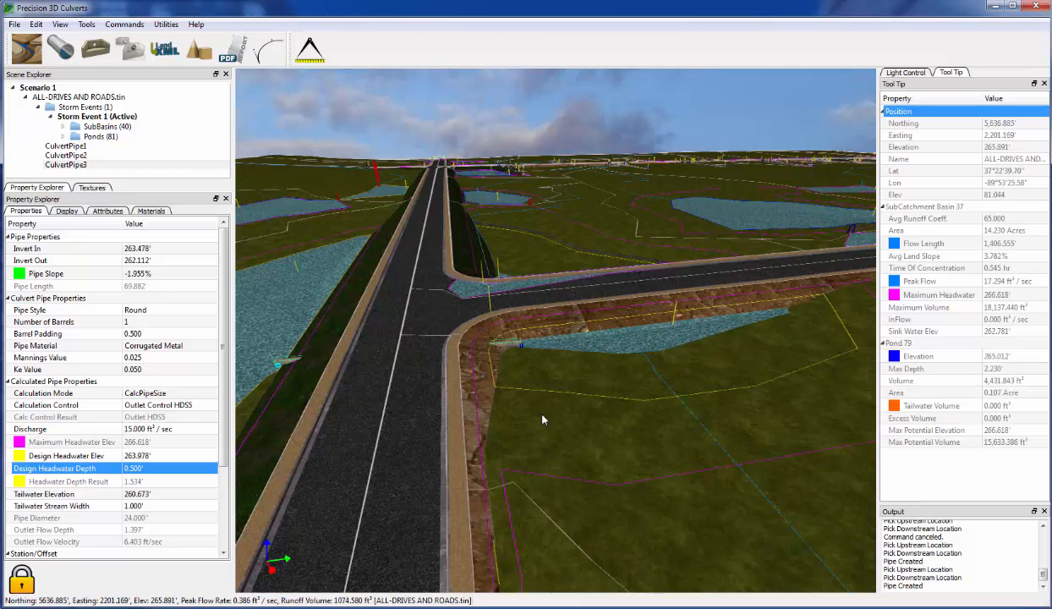
left_click(129, 432)
left_click(153, 470)
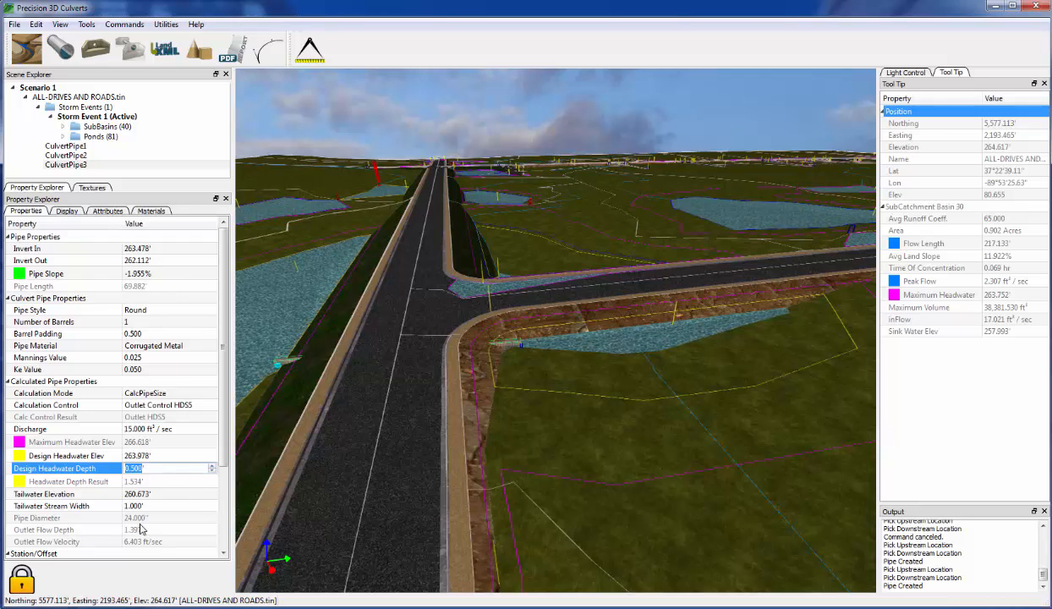
left_click(151, 482)
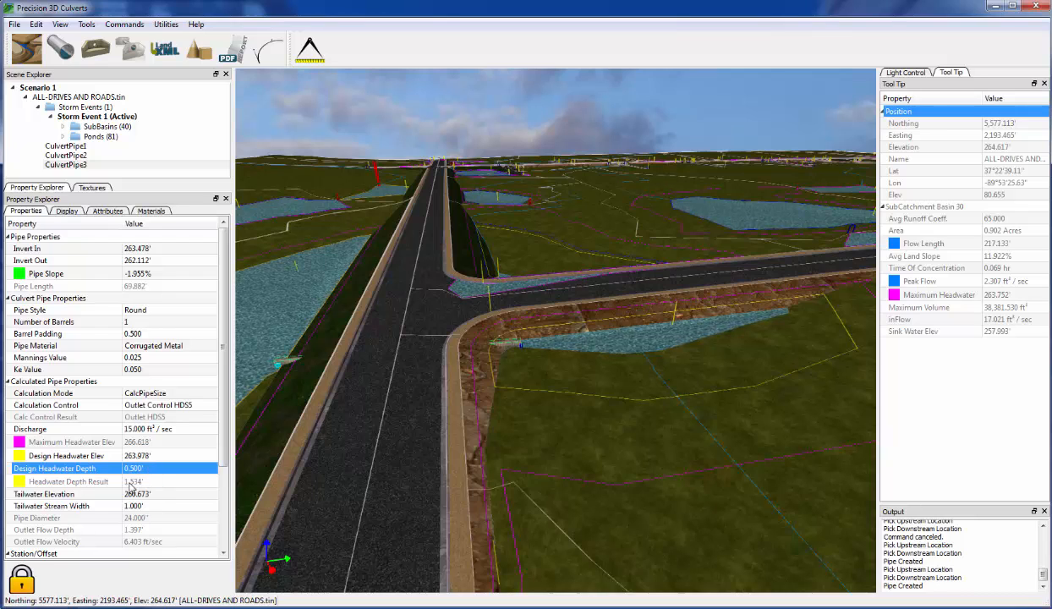
left_click(148, 468)
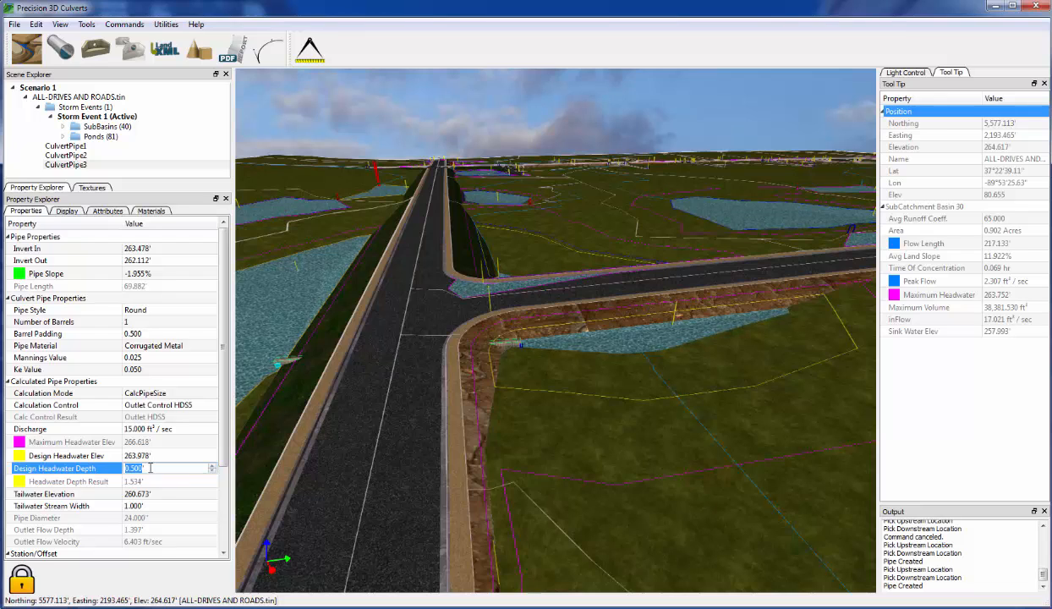
type("1.5")
key("Return")
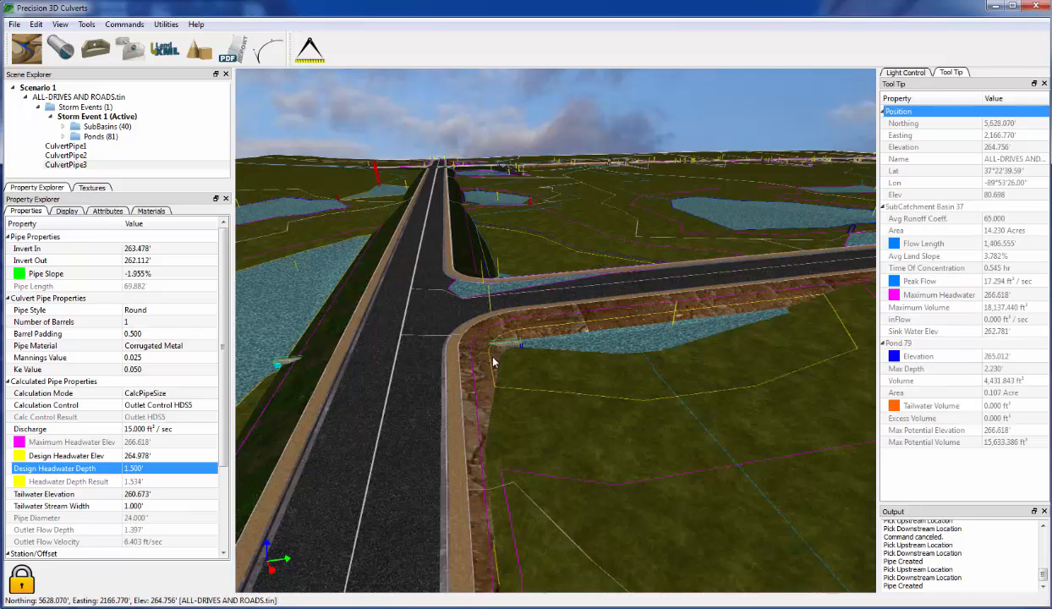
- Orbit and zoom out over the terrain to view the crossroads and its surrounding ponds
middle_click_drag(513, 374, 554, 382)
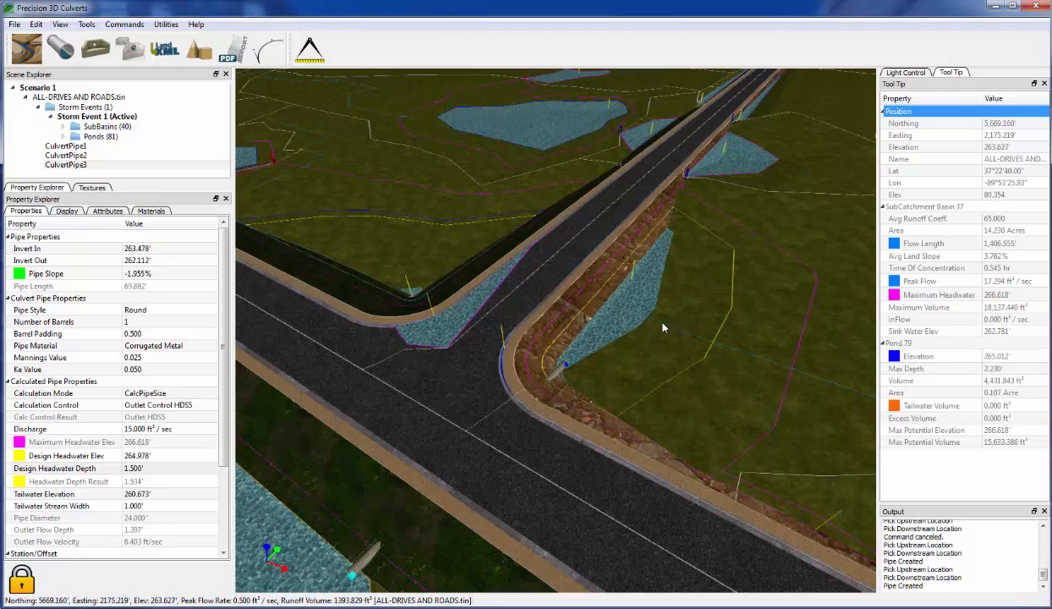
middle_click_drag(664, 351, 686, 420)
scroll(646, 429, "down", 3)
mouse_move(626, 440)
middle_mouse_down()
mouse_move(615, 441)
mouse_move(629, 457)
mouse_move(608, 444)
middle_mouse_up()
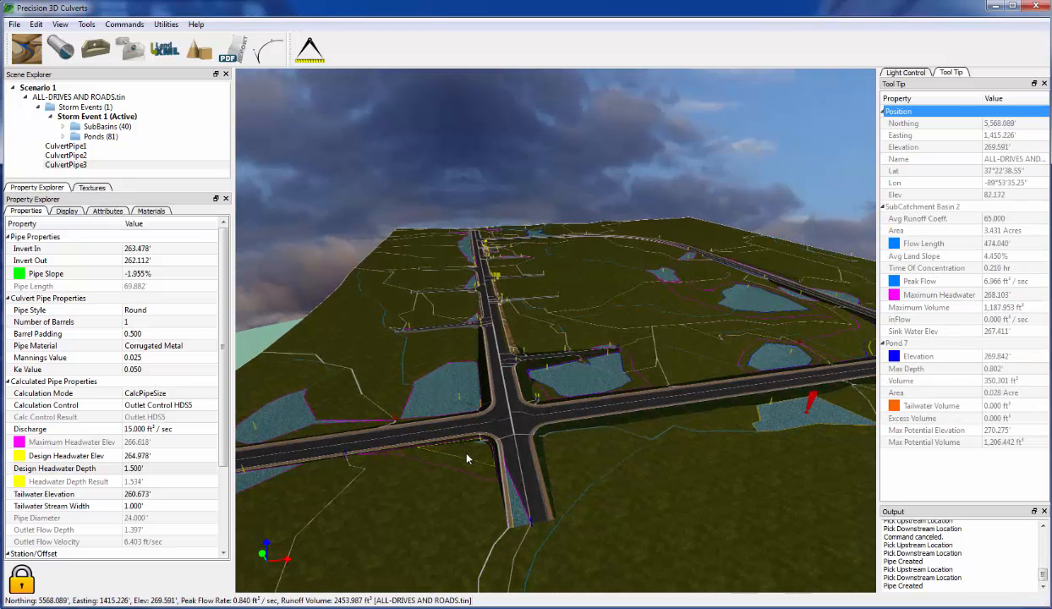
- Tilt and pan the view across the terrain to tour its ponds
scroll(446, 439, "up", 3)
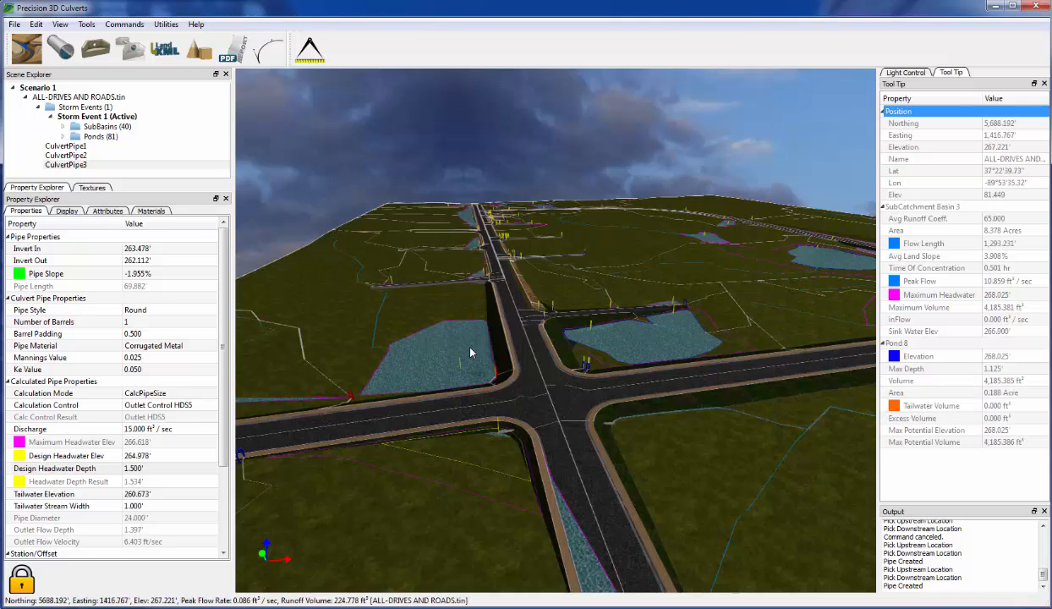
scroll(486, 322, "down", 2)
middle_click_drag(510, 335, 512, 343)
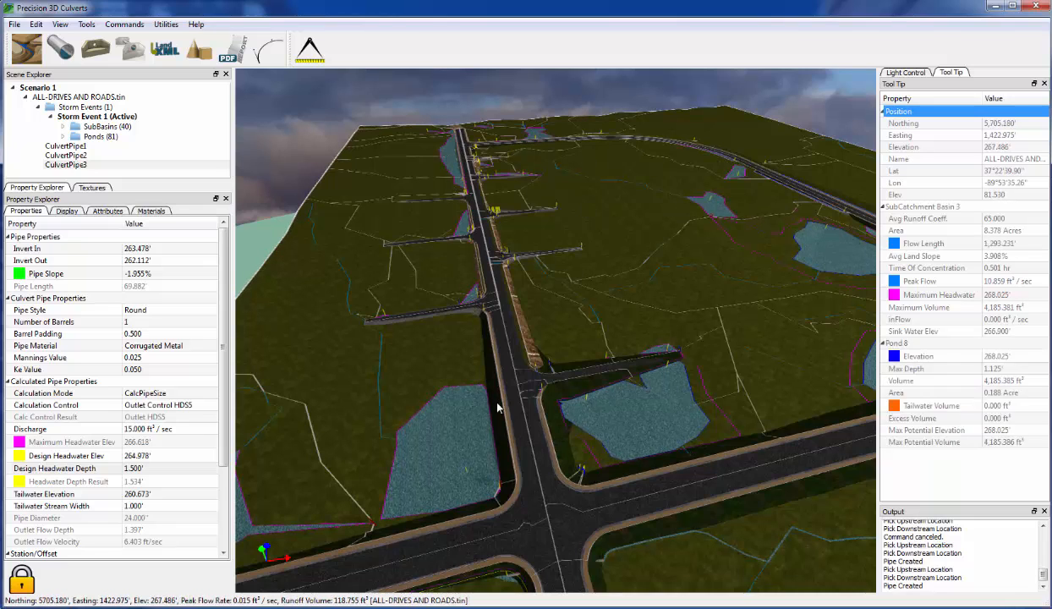
middle_click_drag(531, 441, 539, 400)
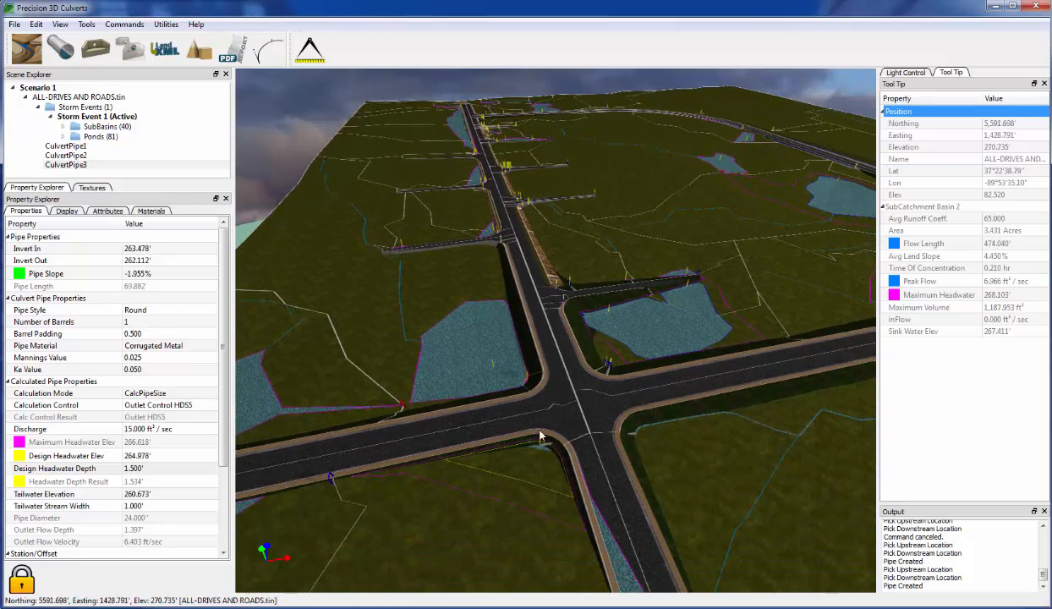
middle_click_drag(566, 448, 567, 400)
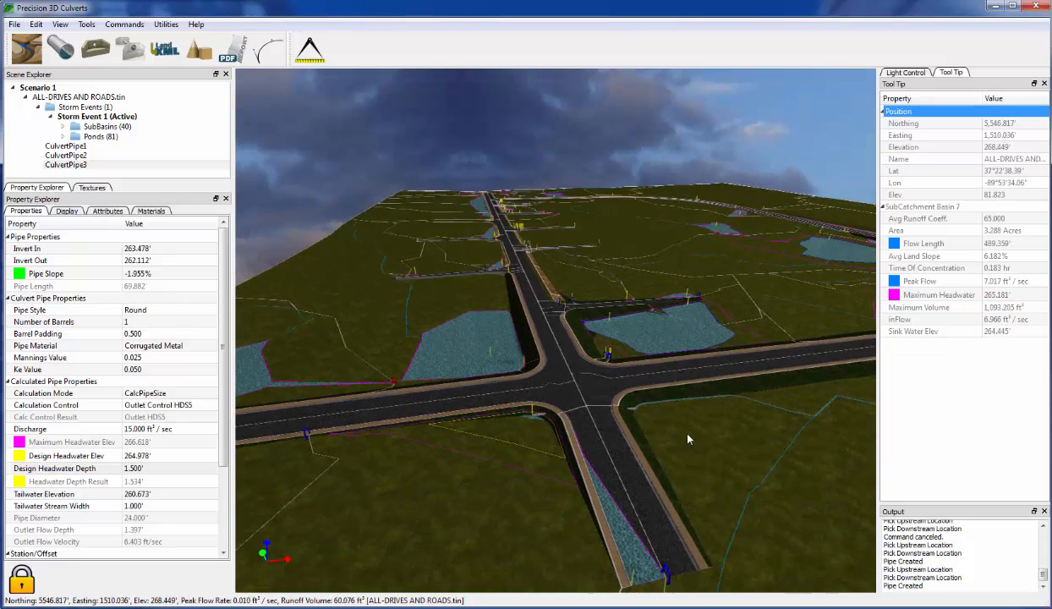
middle_click_drag(737, 424, 663, 438)
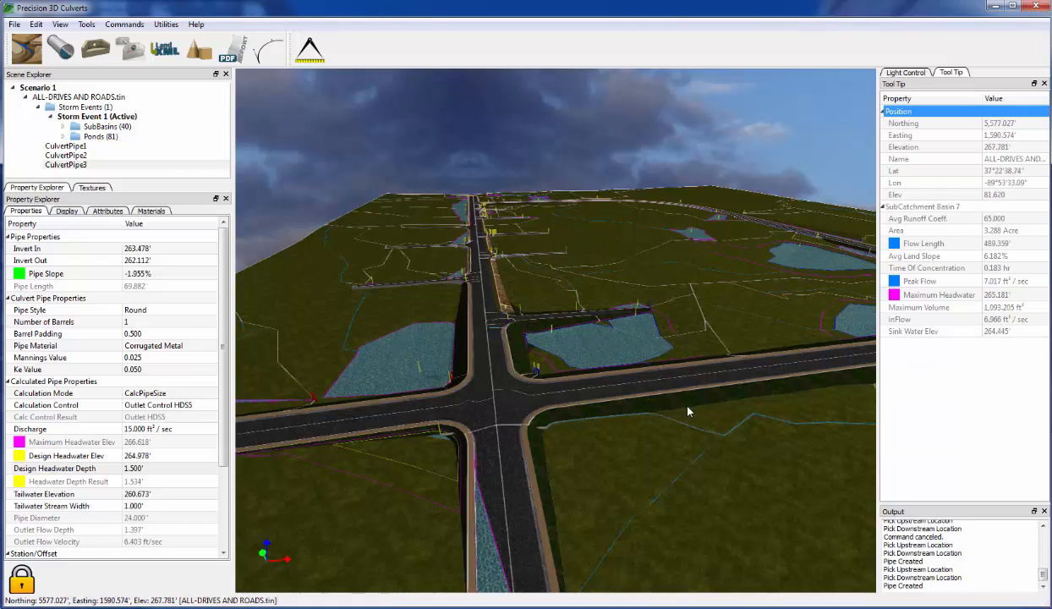
middle_click_drag(772, 373, 732, 369)
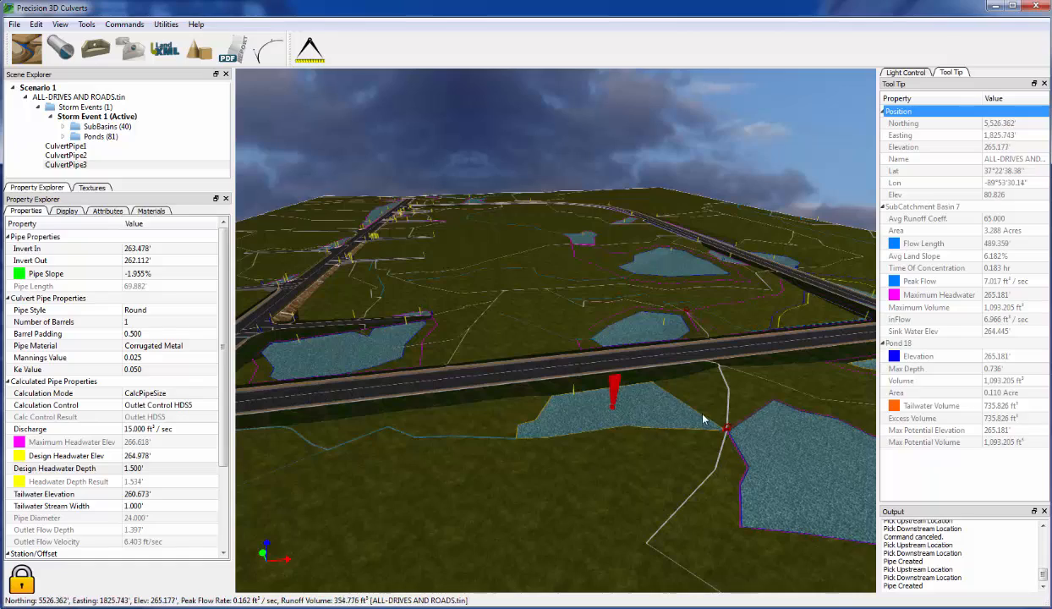
middle_click_drag(685, 420, 650, 420)
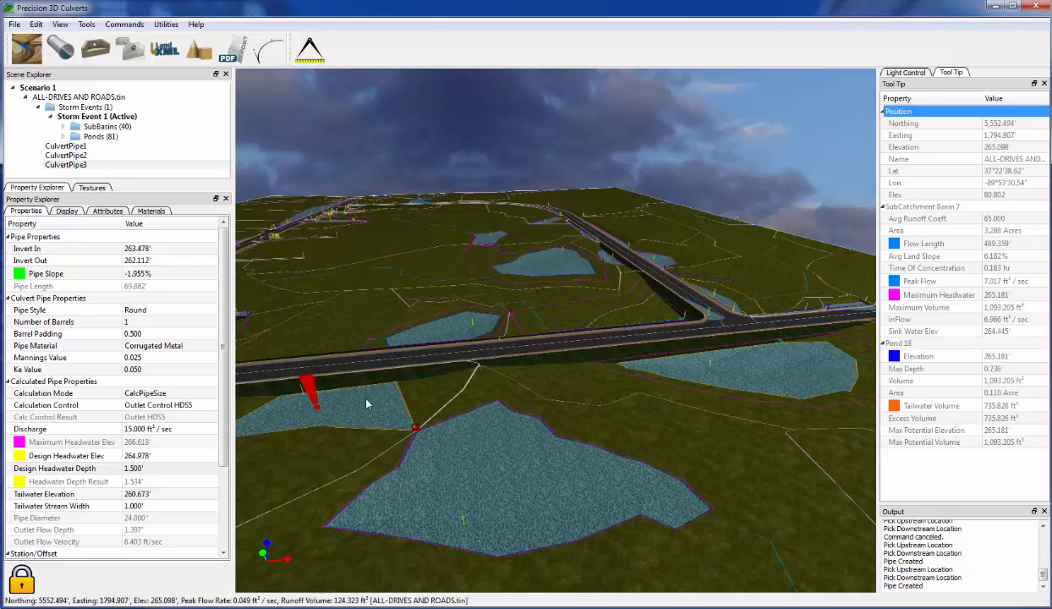
middle_click_drag(359, 407, 374, 408)
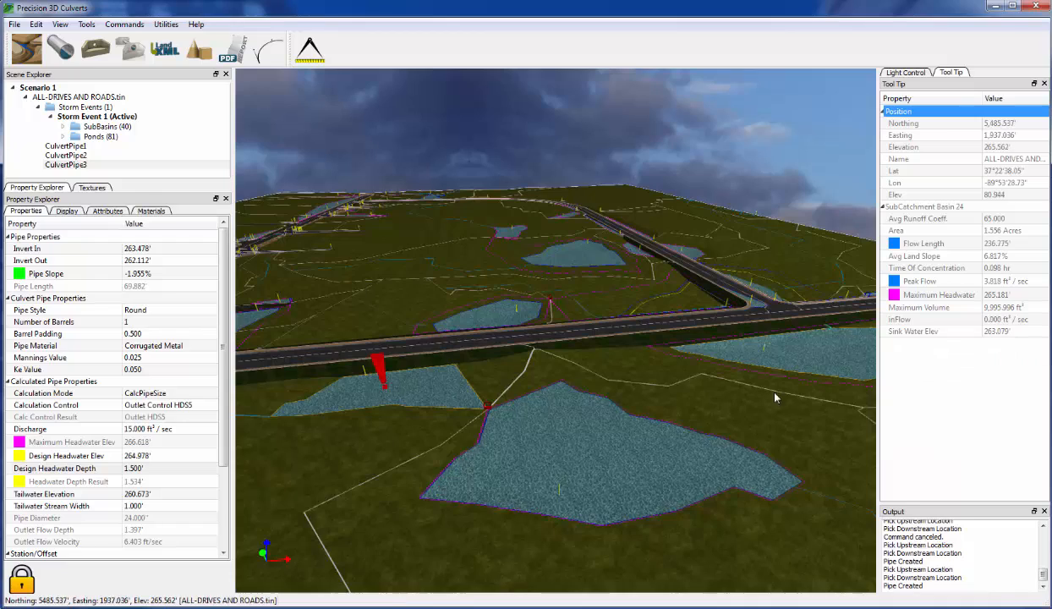
middle_click_drag(776, 392, 752, 400)
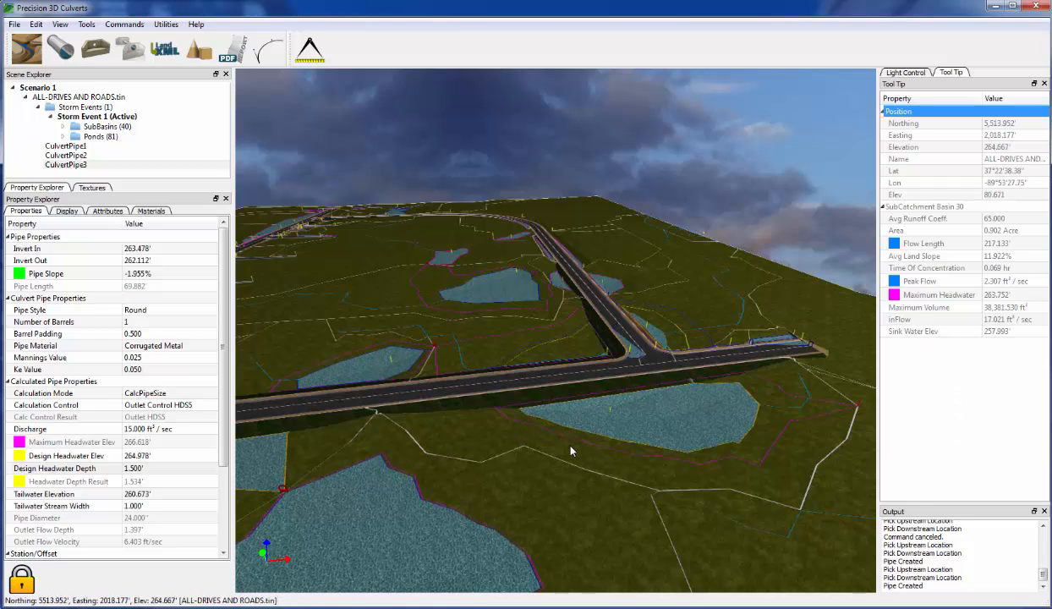
scroll(555, 433, "up", 3)
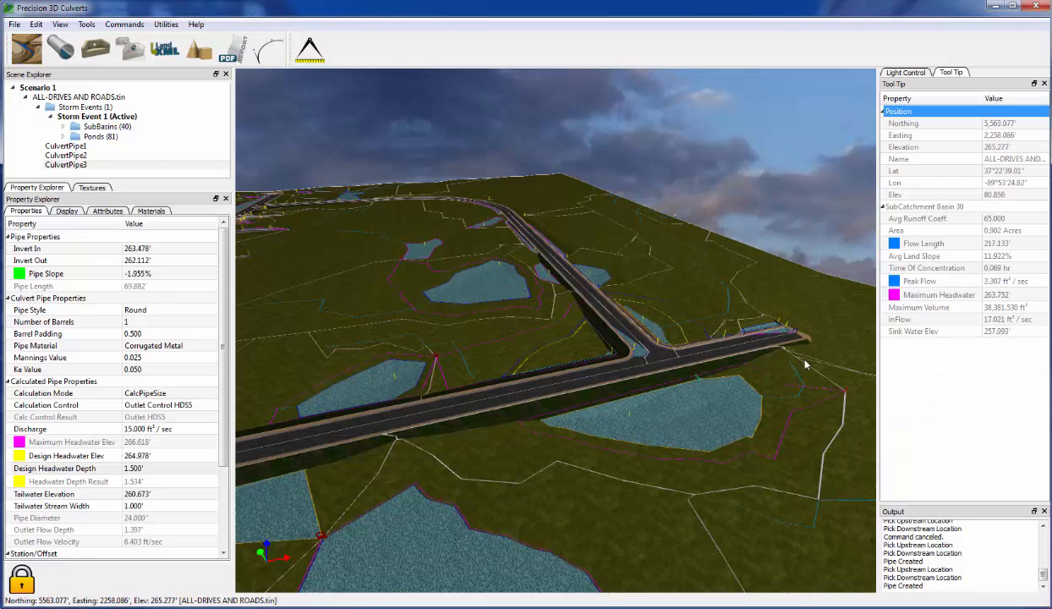
- Rotate the terrain so the road runs vertically and zoom in close on the crossroads
middle_click_drag(602, 486, 598, 457)
scroll(585, 432, "down", 4)
scroll(599, 461, "down", 5)
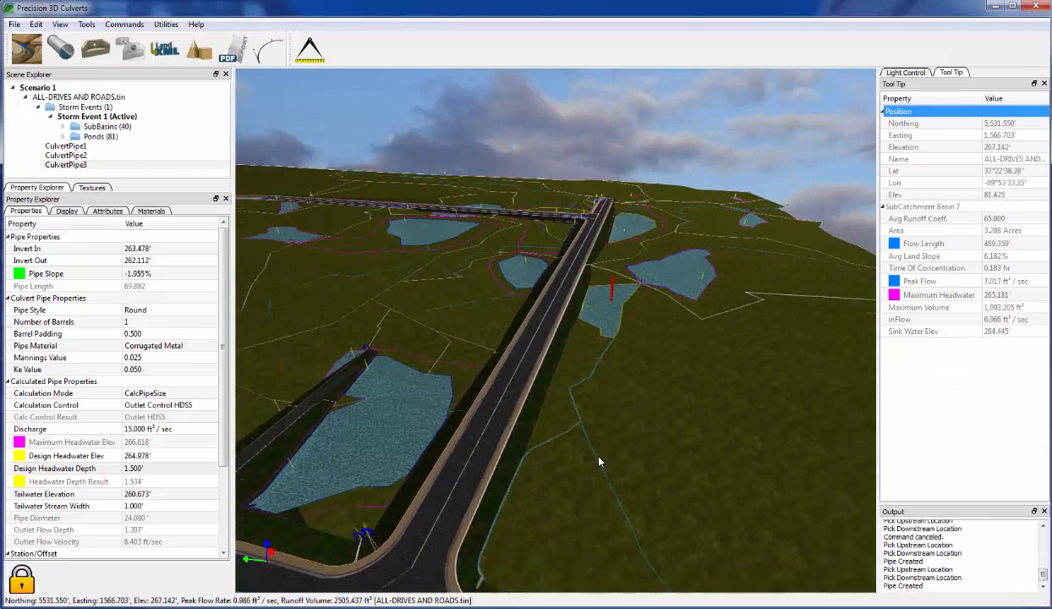
scroll(601, 450, "down", 3)
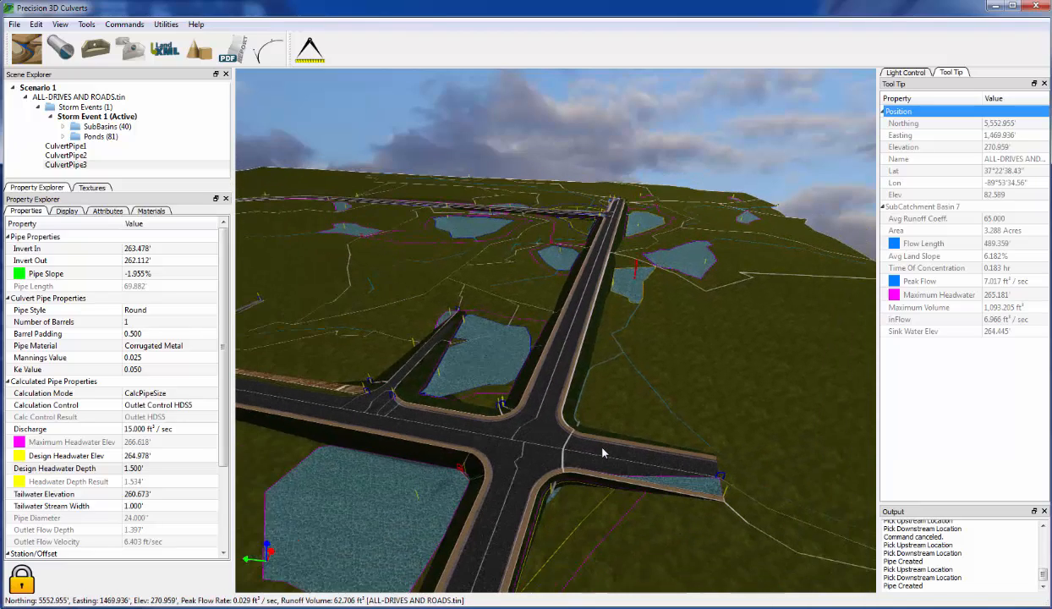
scroll(551, 532, "down", 2)
scroll(551, 532, "down", 1)
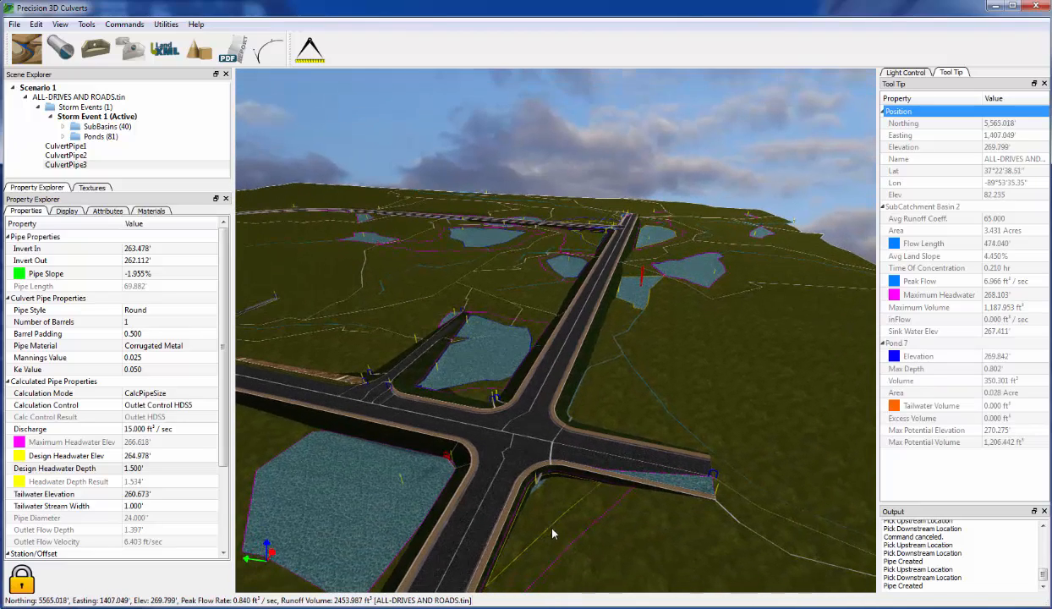
scroll(581, 501, "up", 5)
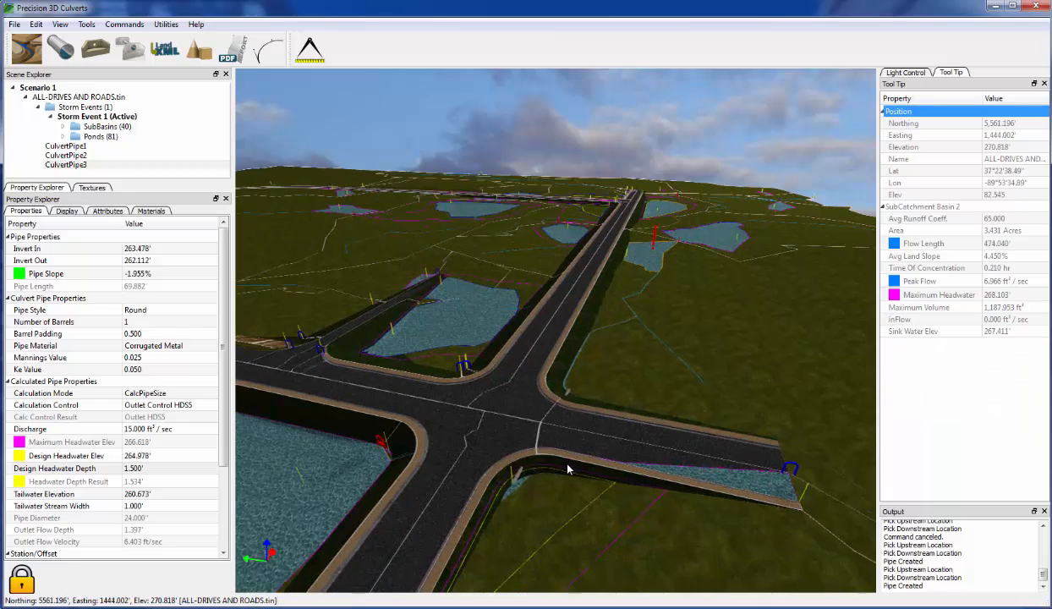